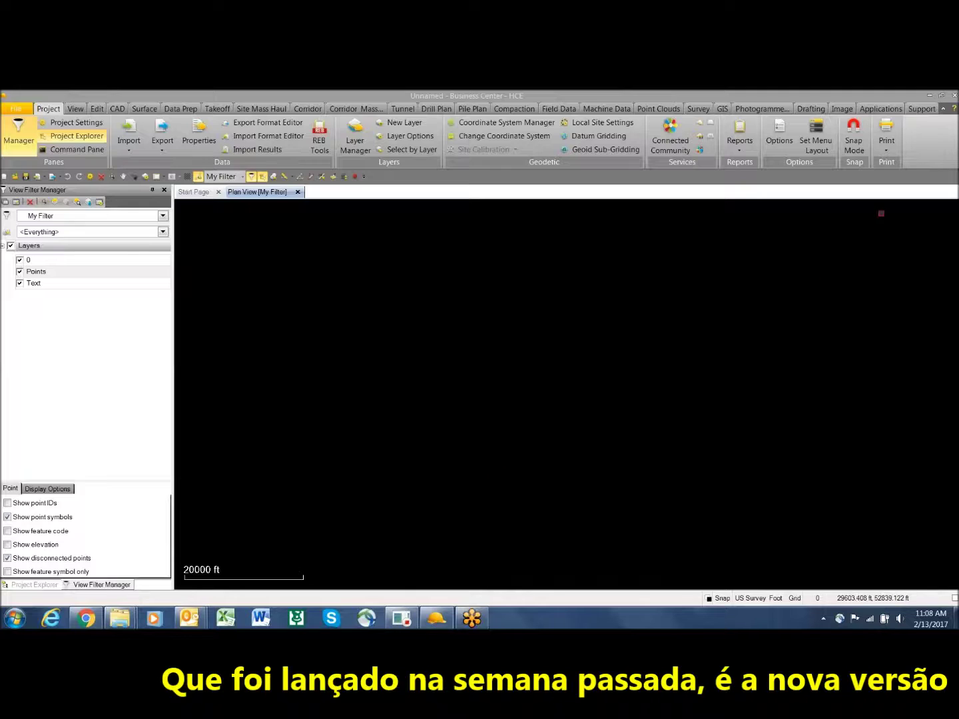
Check the installed software version in the About information and close it
click(920, 109)
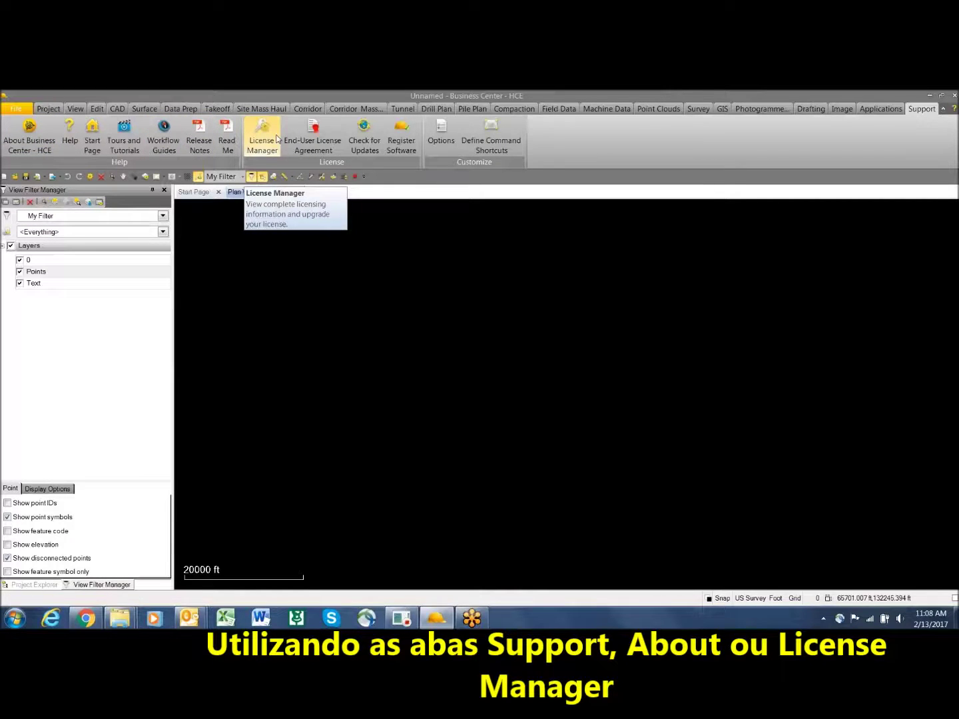
click(29, 133)
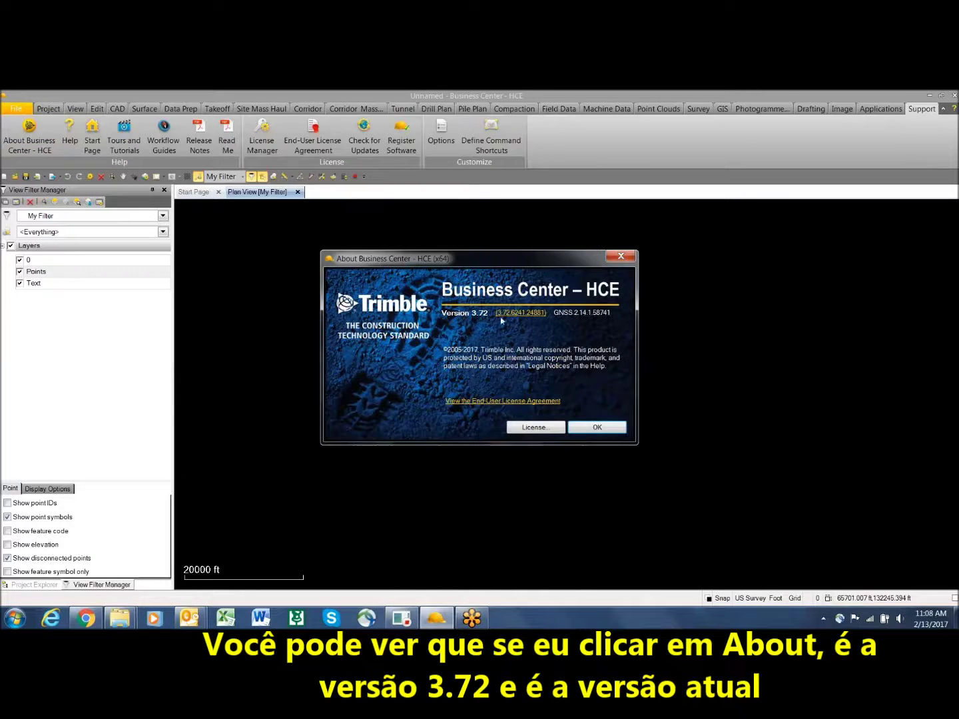
click(599, 429)
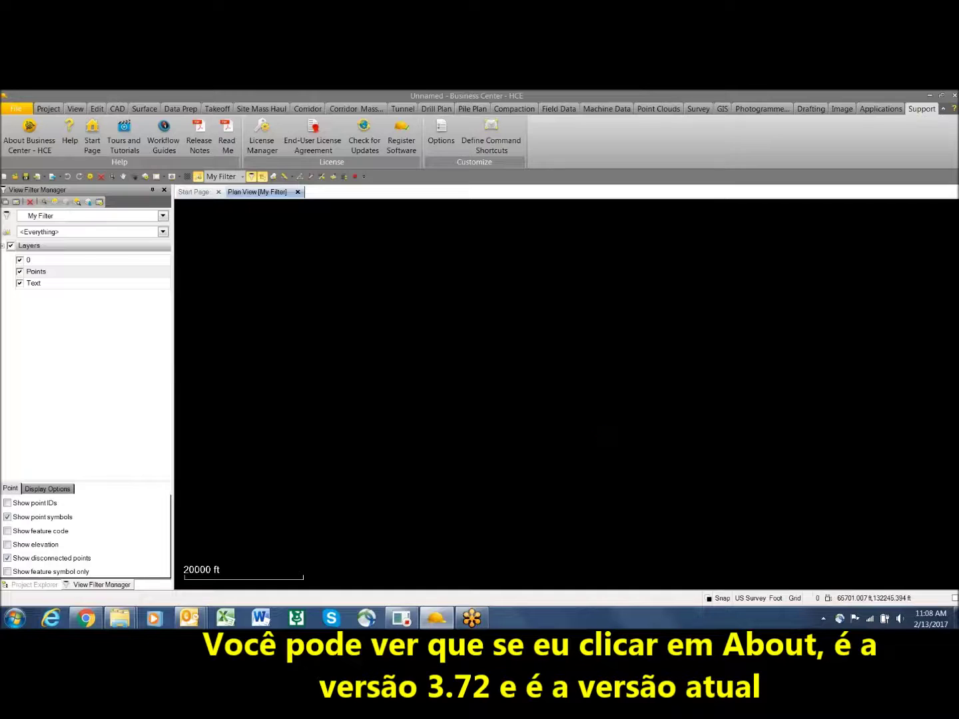
Reduce the application window to expose the desktop and bring Trimble Building.csv into the empty plan view for import
mouse_move(199, 620)
mouse_move(120, 617)
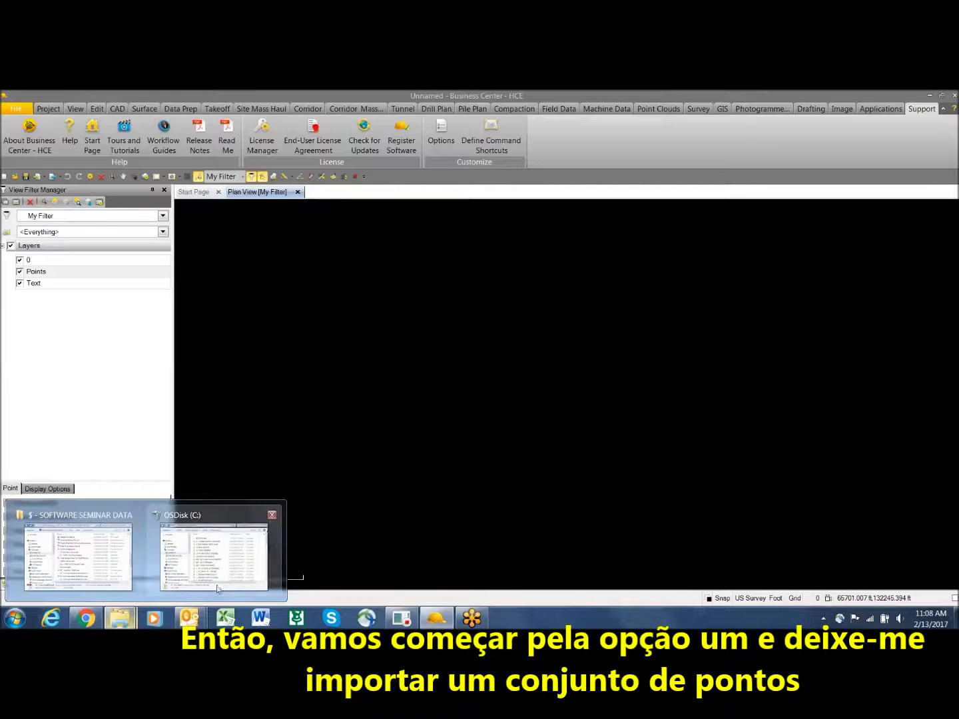
click(236, 514)
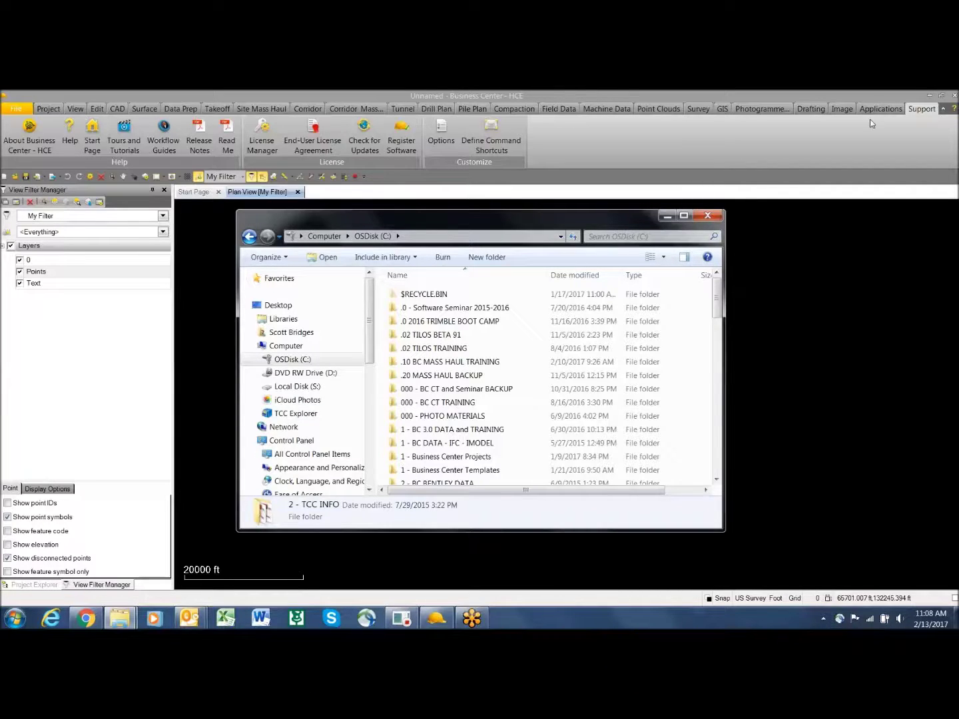
click(667, 216)
click(941, 96)
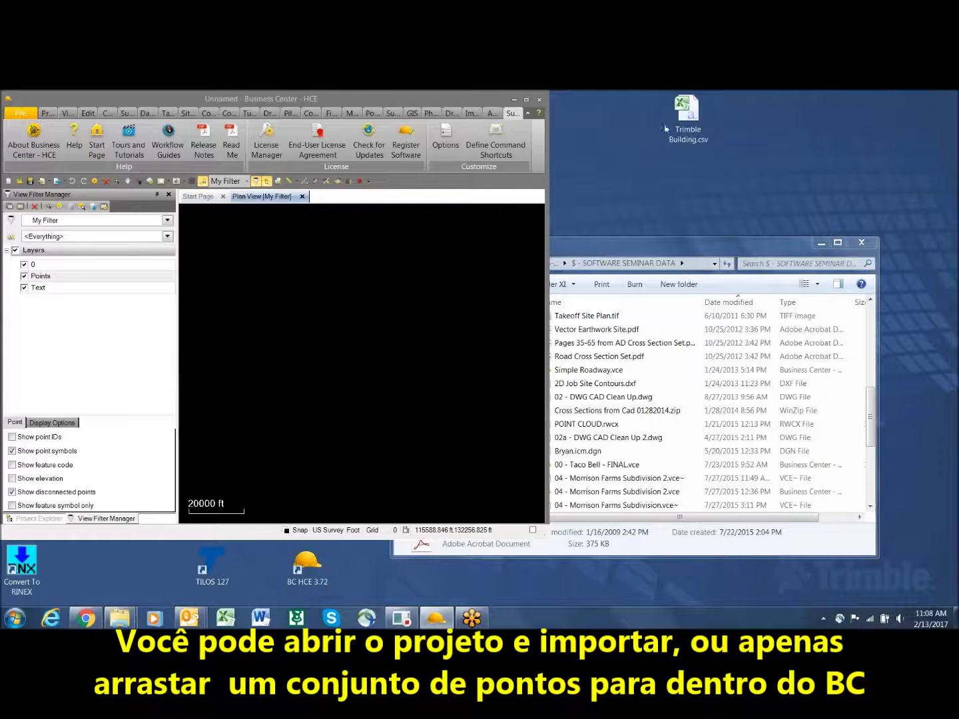
drag(701, 108, 424, 290)
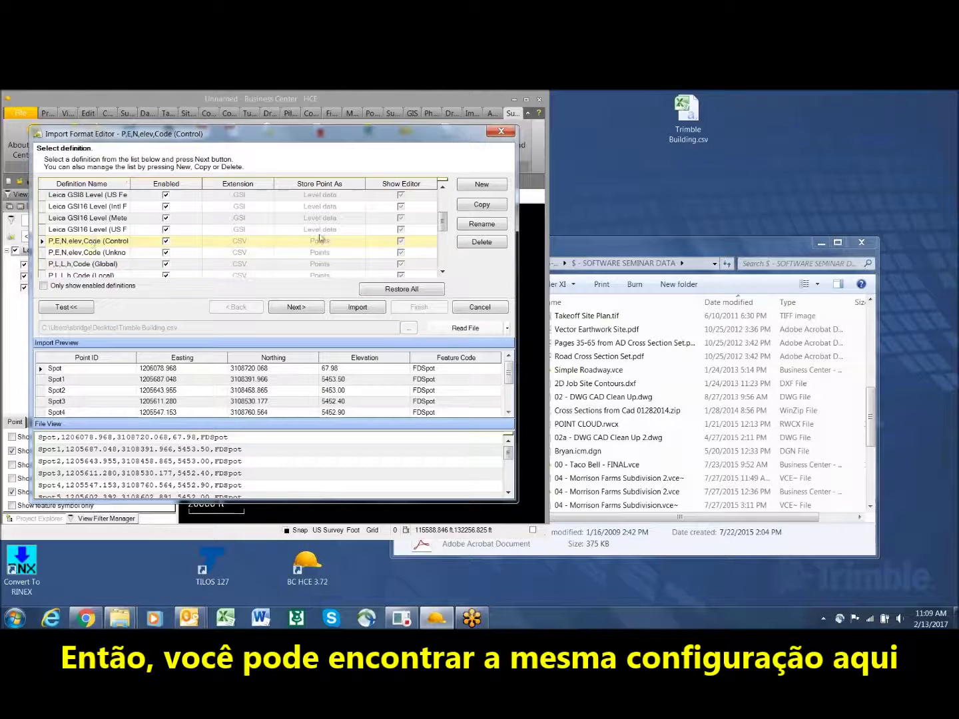
Import the points with the P,E,N,elev,Code (Unknown) definition, accept the projection's false origin values and maximize the application window
mouse_move(440, 223)
mouse_down()
mouse_move(441, 256)
mouse_move(448, 213)
mouse_move(448, 227)
mouse_up()
click(50, 241)
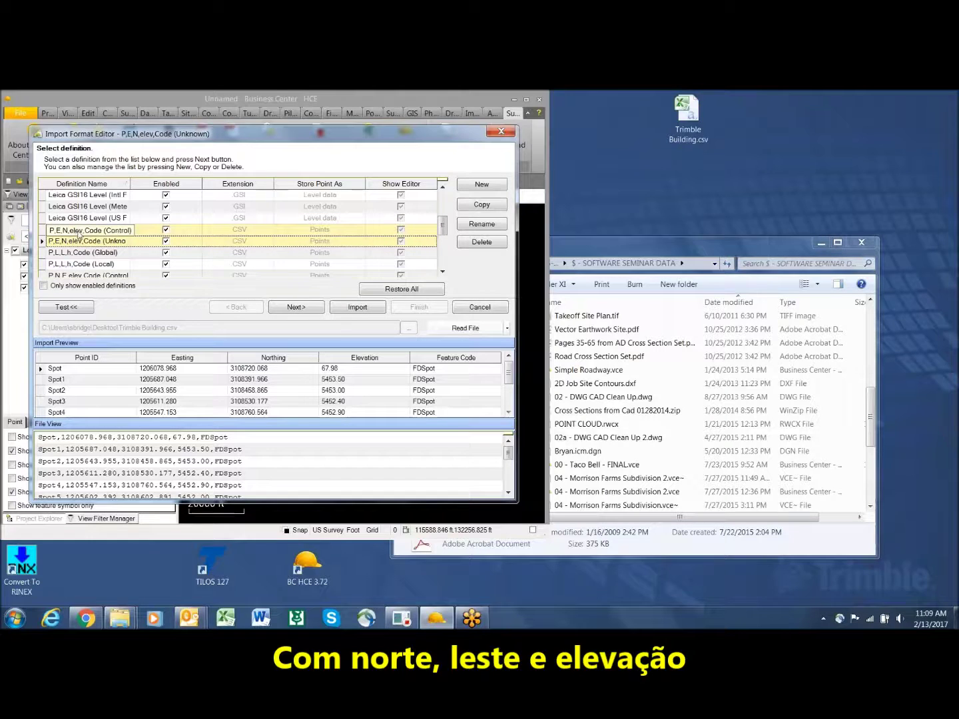
click(357, 309)
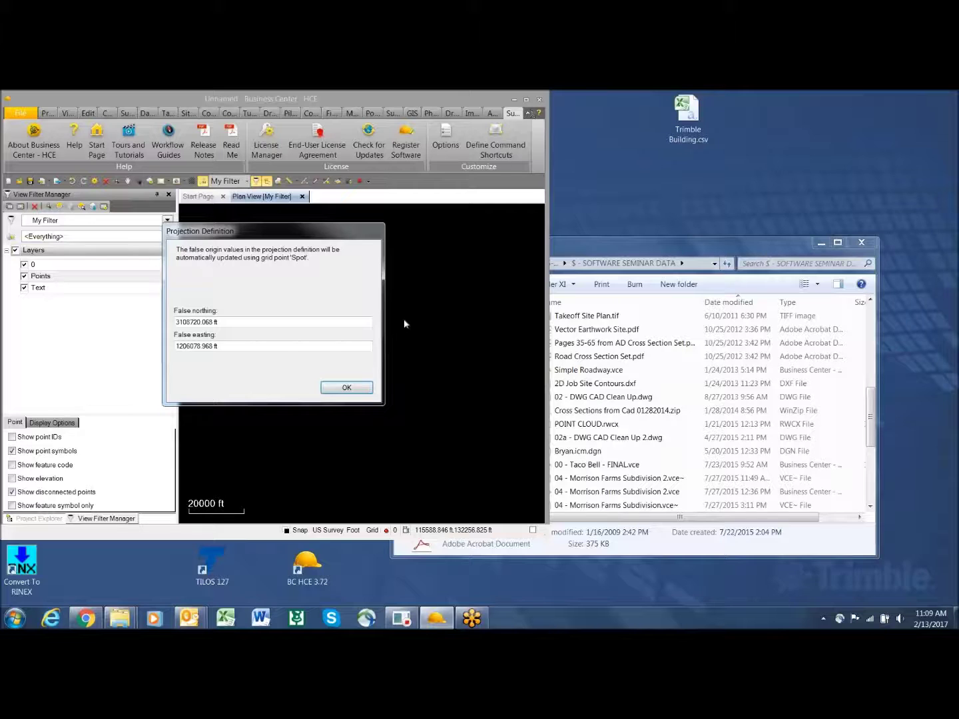
click(362, 388)
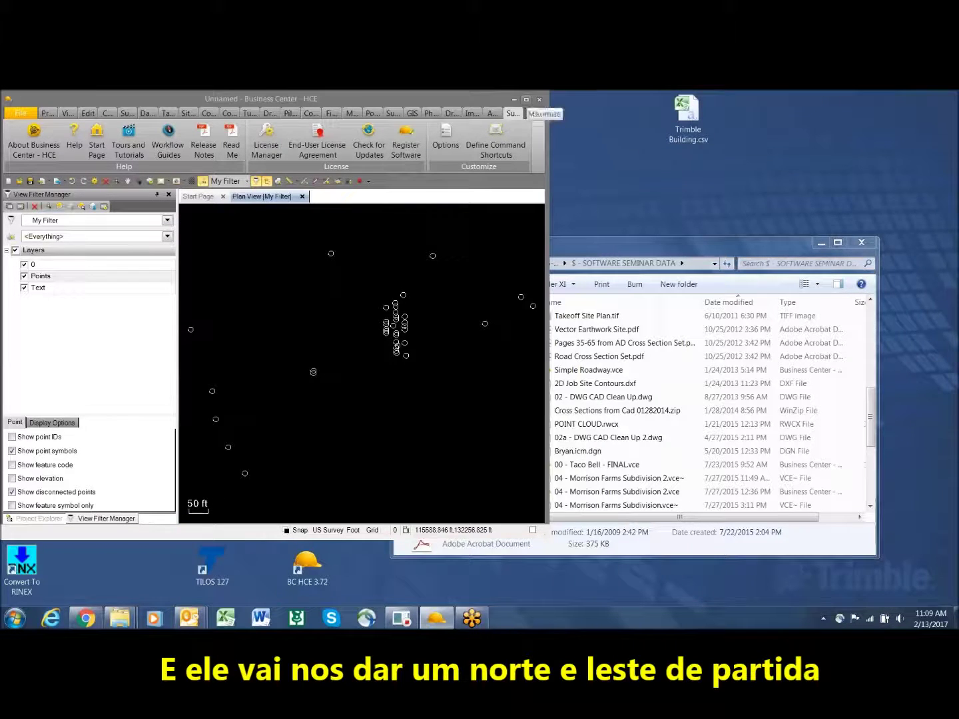
click(526, 99)
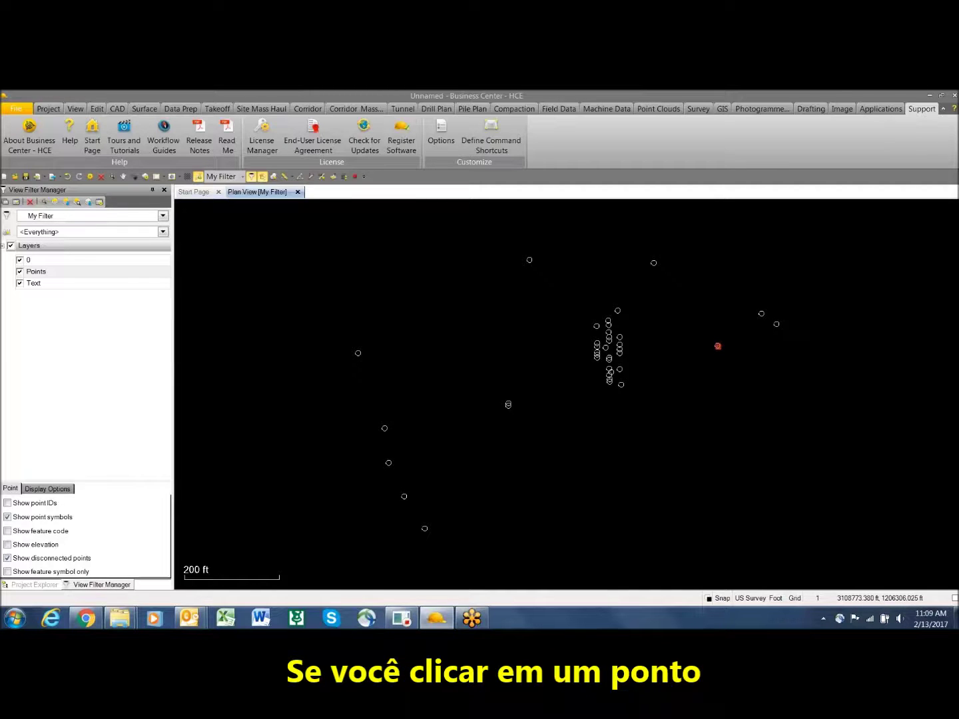
Review the properties of the isolated point just east of the central cluster and close them
right_click(717, 345)
click(763, 562)
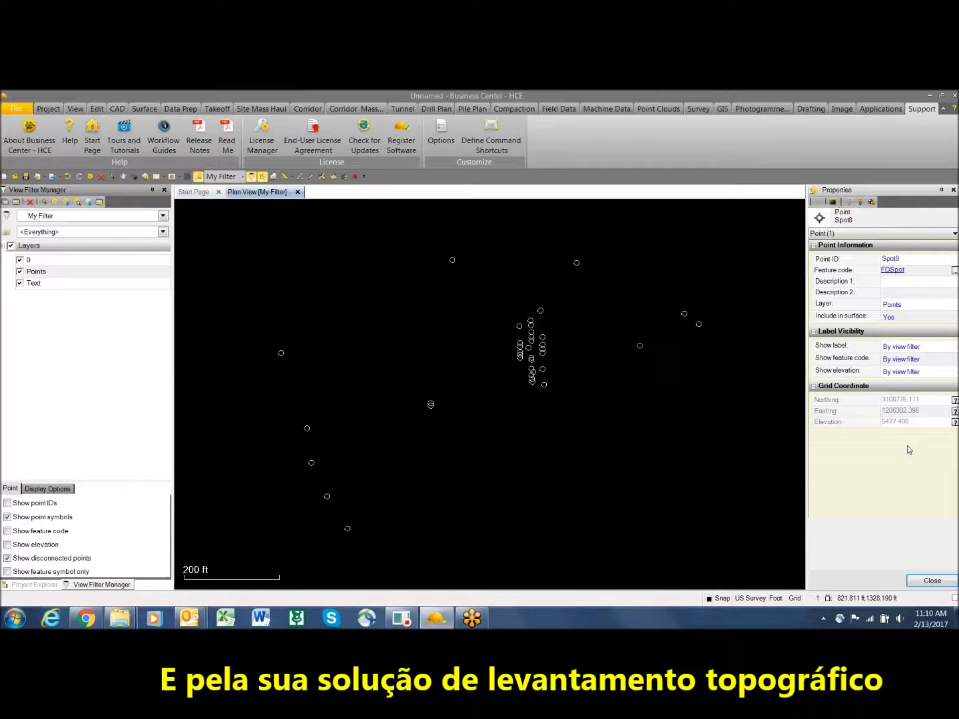
click(931, 581)
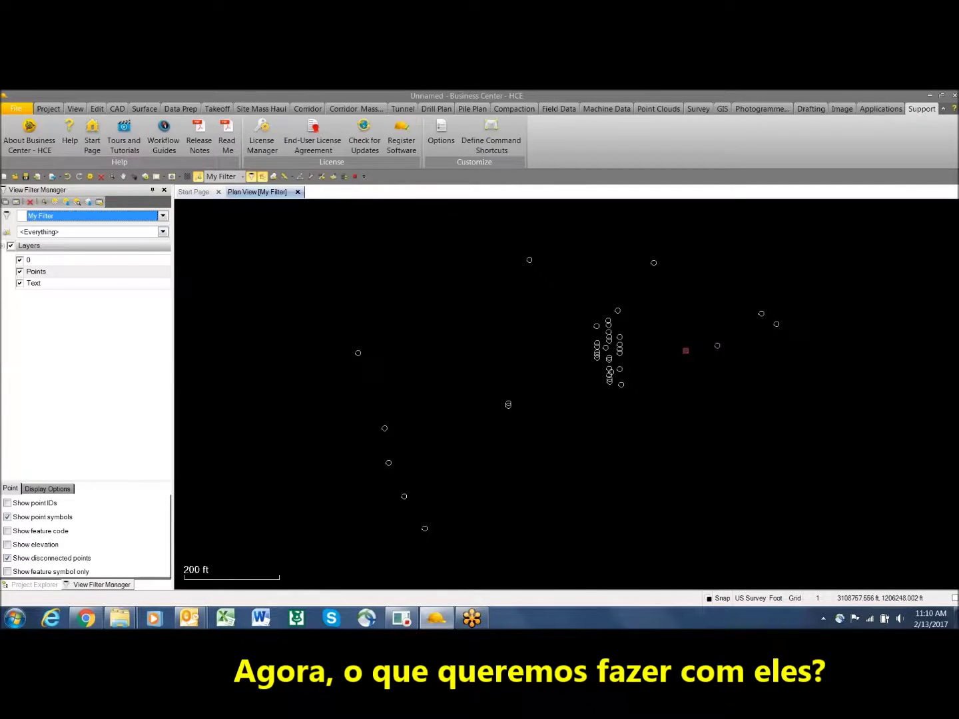
Begin a new surface named Existing and set its color to Orange
click(144, 109)
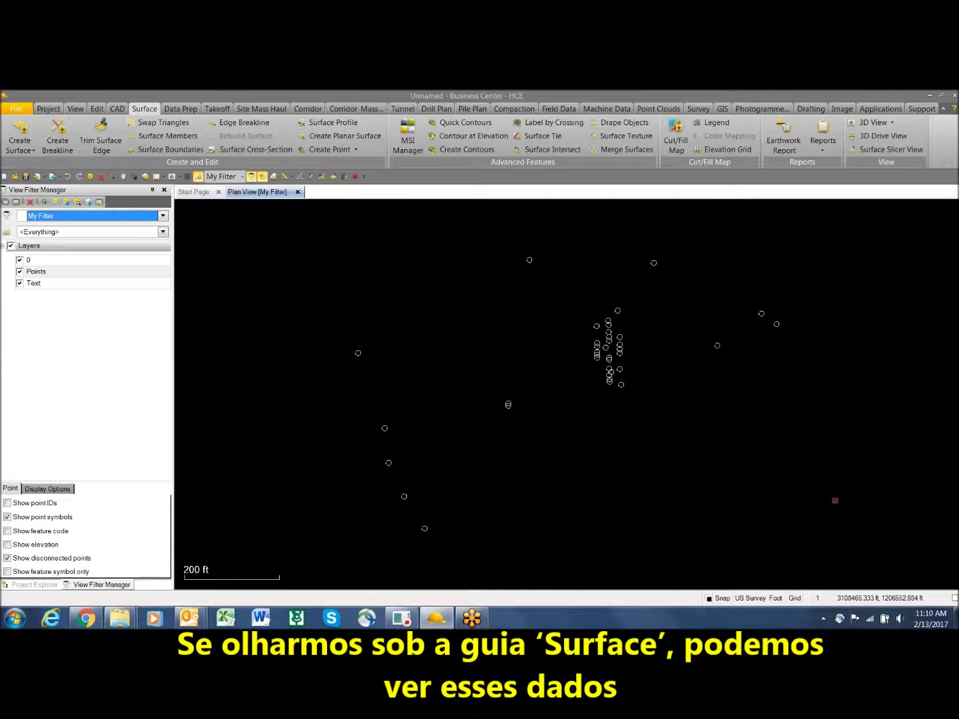
click(13, 131)
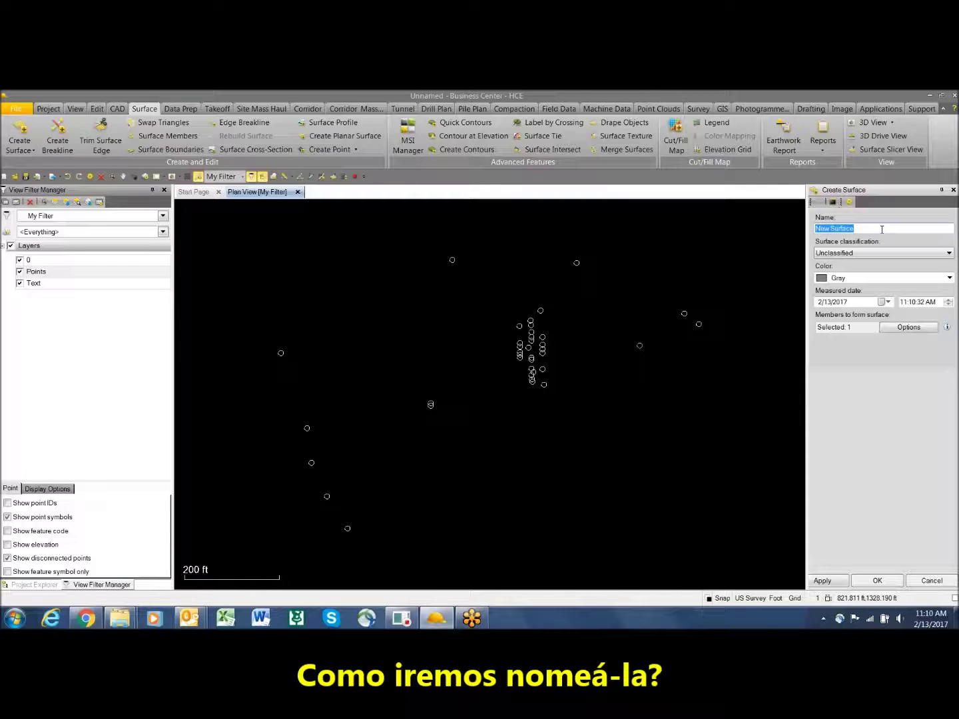
text(Existing)
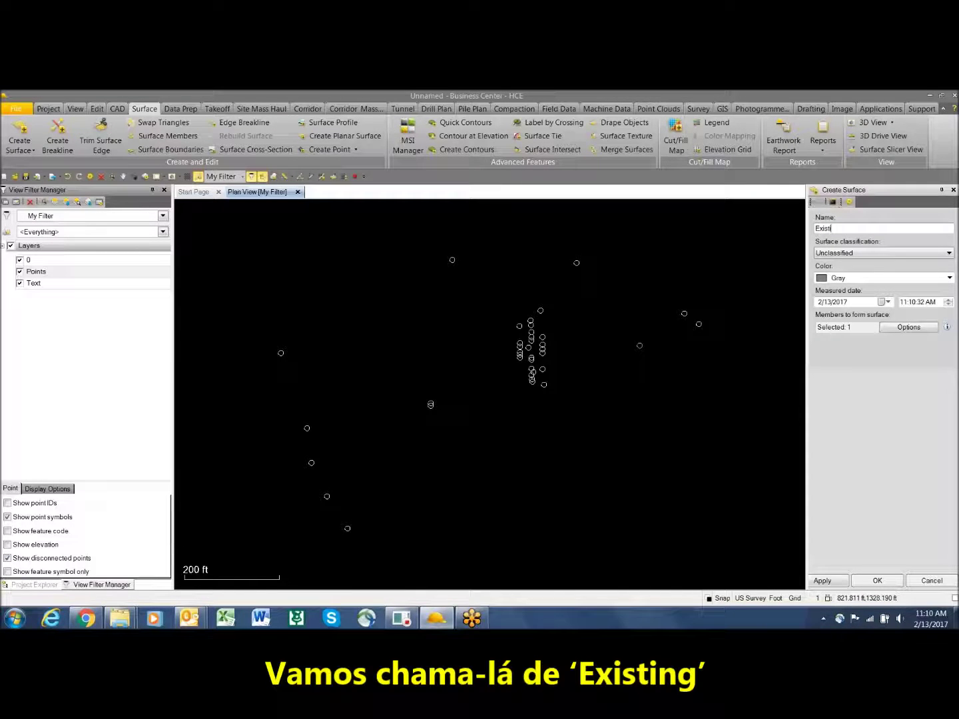
click(885, 283)
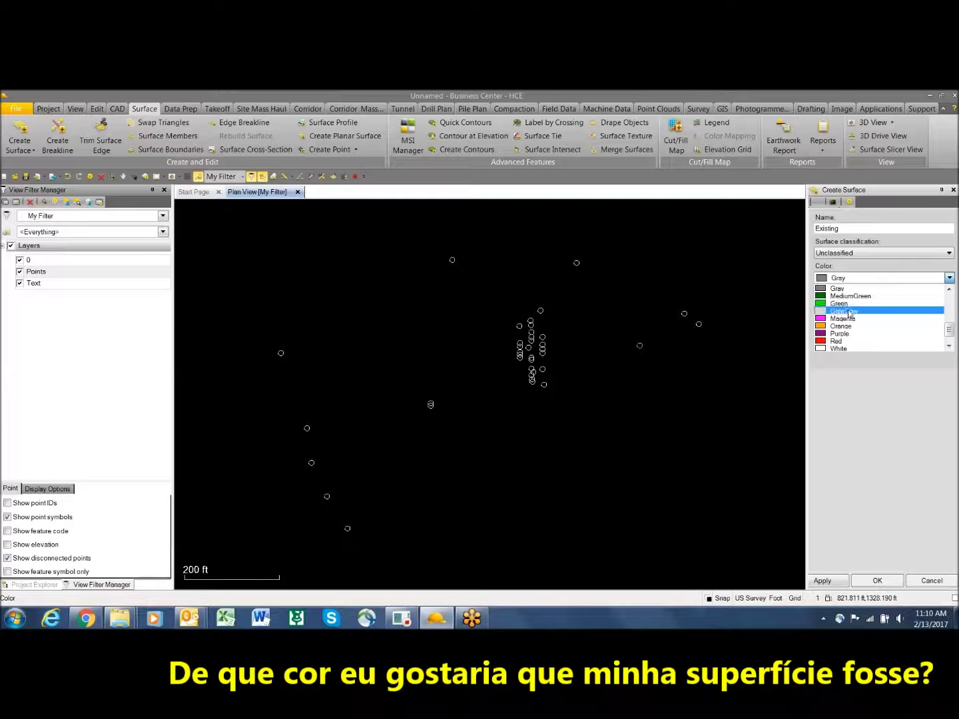
click(846, 325)
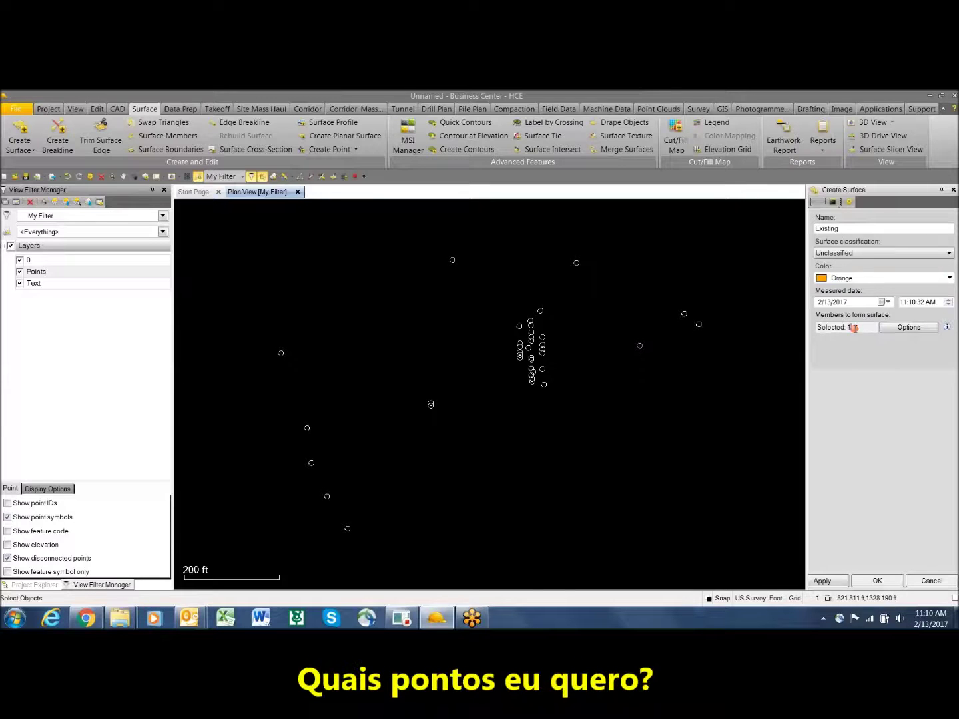
Select all the imported points in the plan view as surface members and create the surface
drag(234, 227, 762, 565)
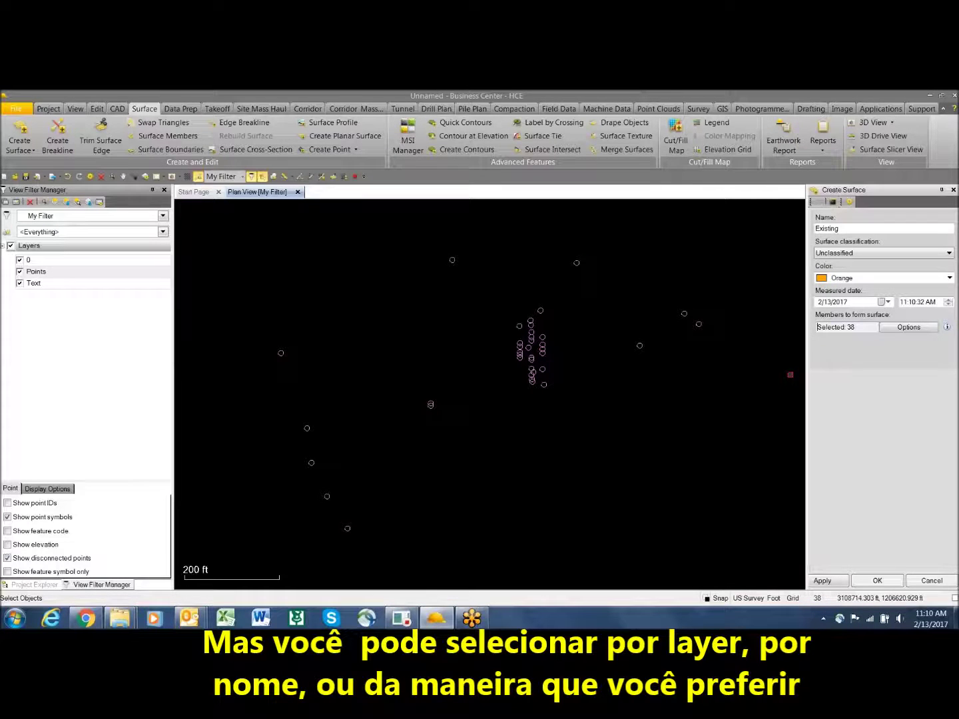
click(925, 327)
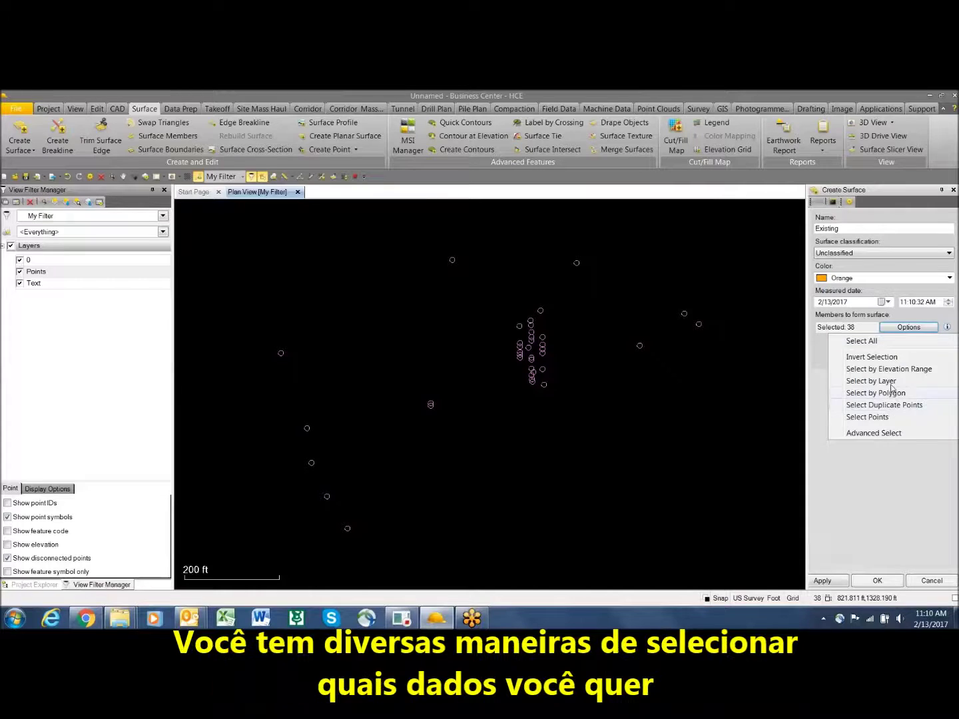
click(862, 328)
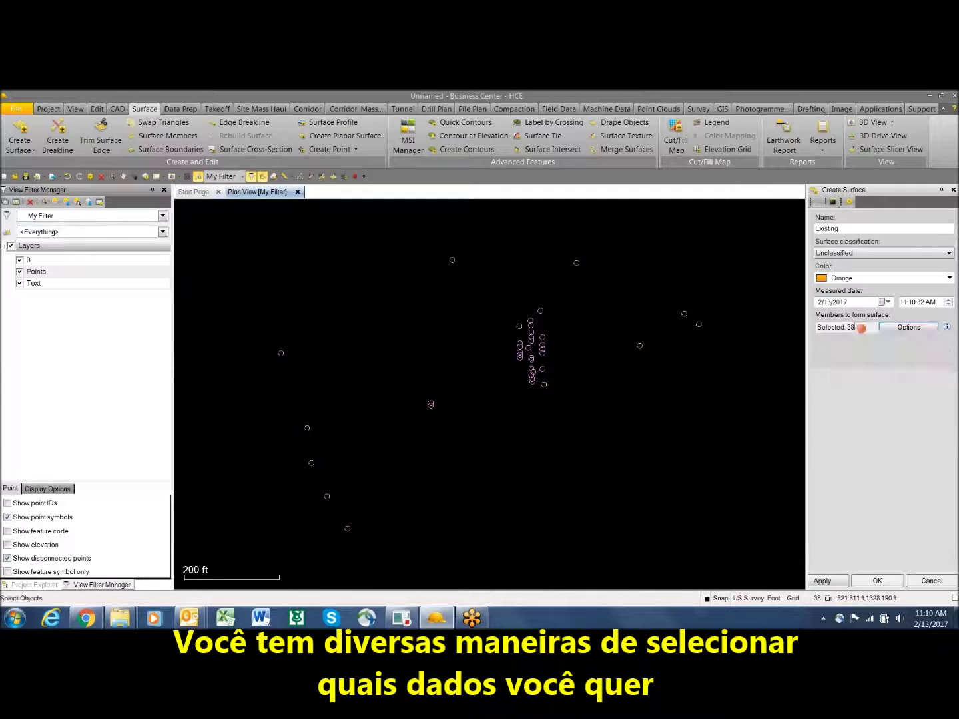
click(877, 580)
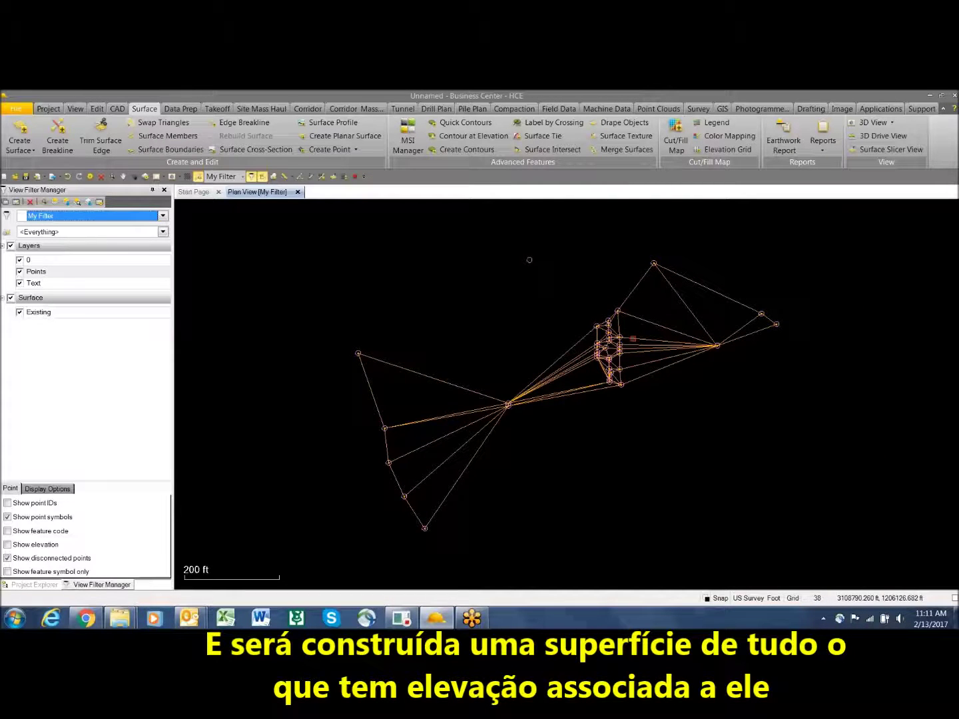
Open a 3D view of the new surface and dock it side by side with the plan view
scroll(629, 356, up, 4)
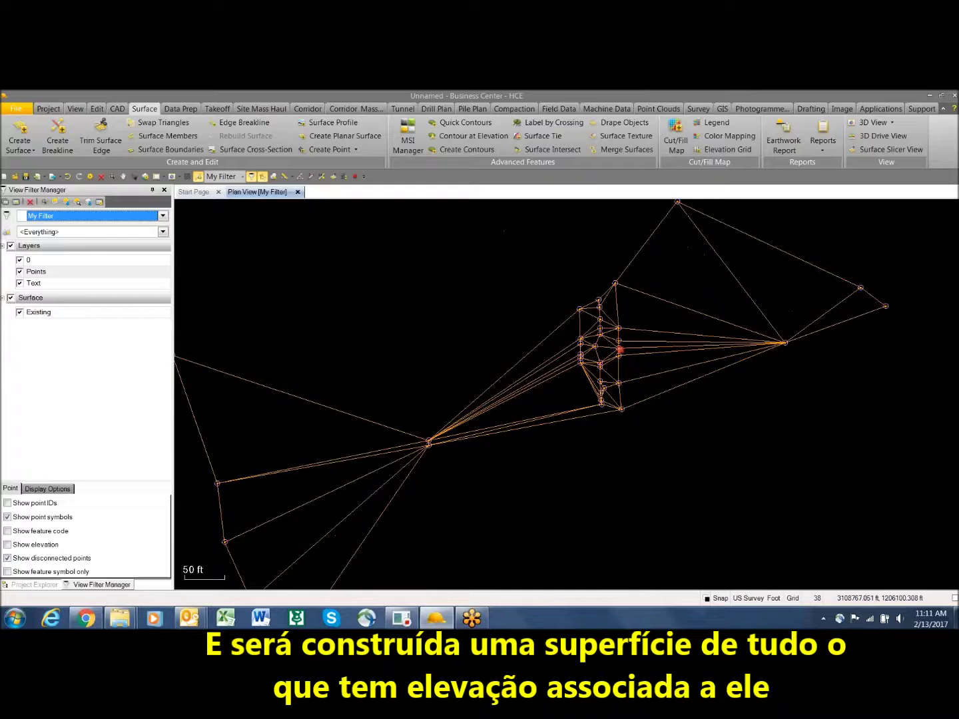
scroll(619, 348, up, 2)
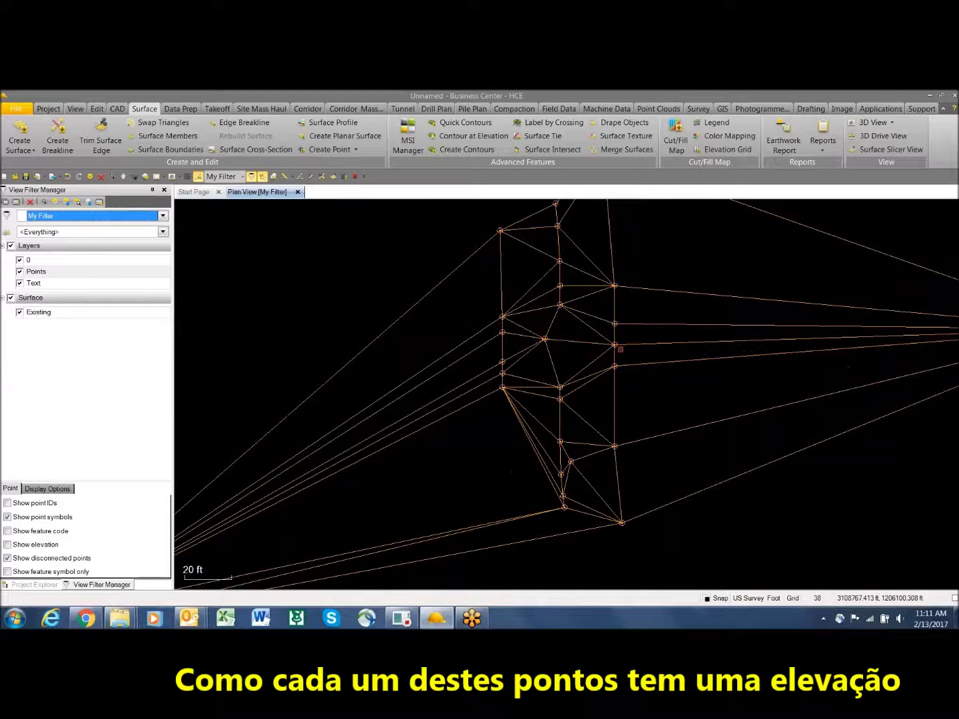
scroll(618, 349, down, 4)
scroll(619, 348, down, 2)
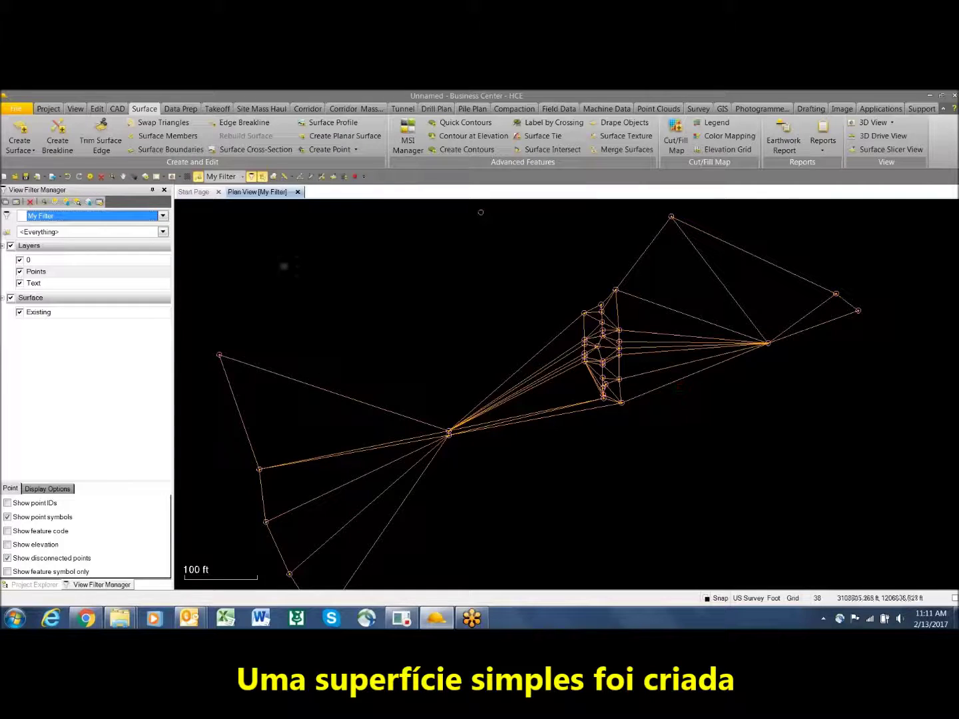
click(172, 177)
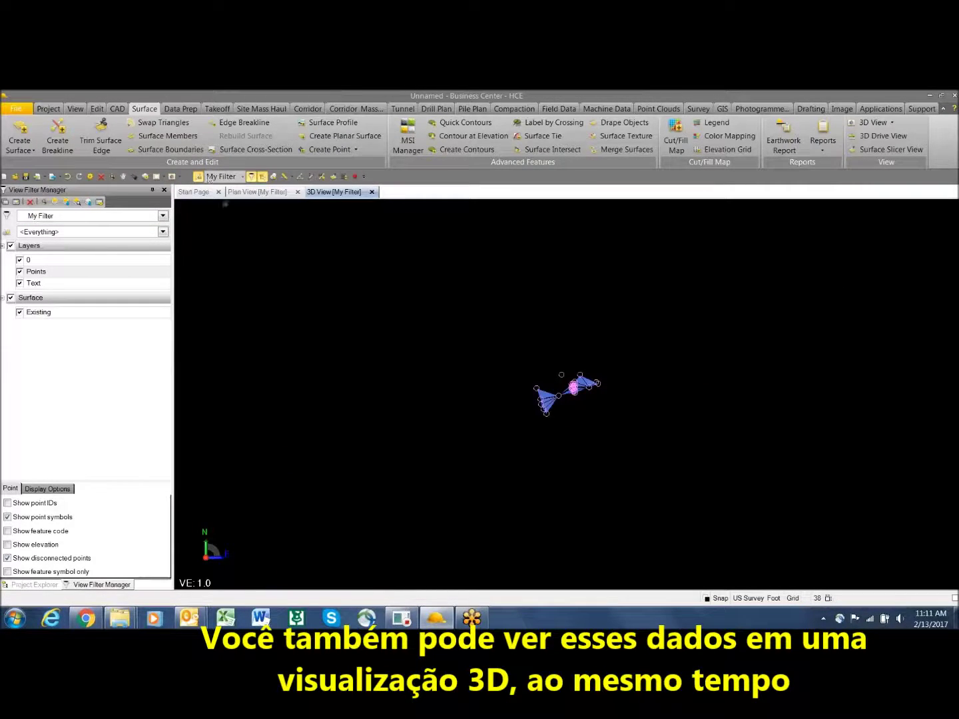
drag(466, 278, 807, 370)
click(813, 388)
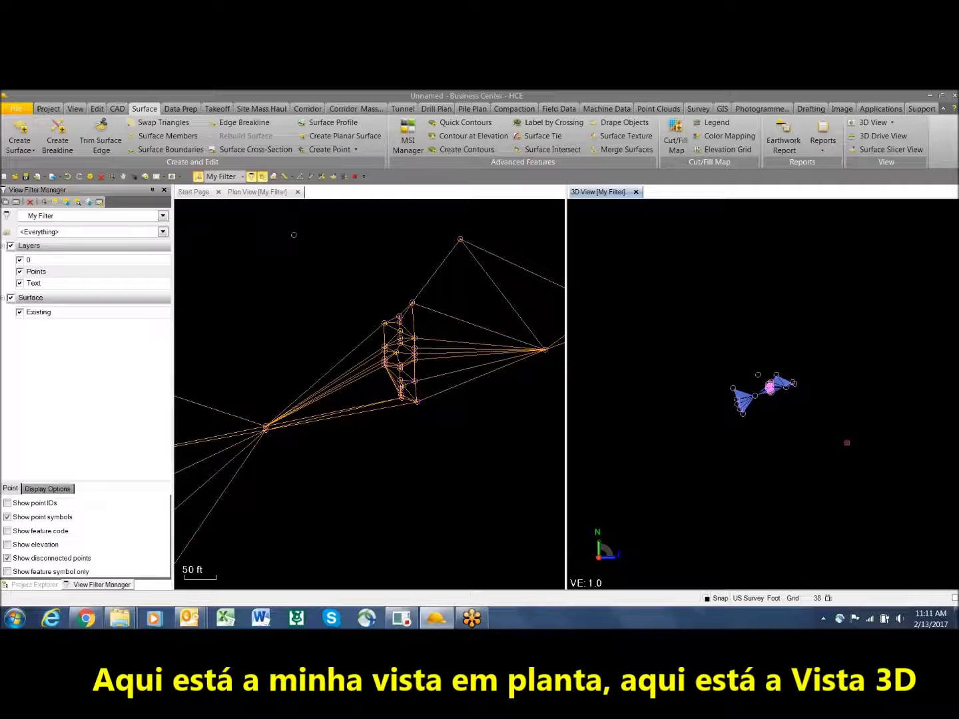
Examine the surface in the 3D view for elevation errors, checking the lower end of the vertical spike
scroll(773, 409, up, 5)
mouse_move(773, 409)
middle_down()
mouse_move(766, 400)
mouse_move(782, 360)
middle_up()
scroll(778, 437, down, 3)
scroll(777, 437, down, 1)
middle_drag(798, 514, 778, 405)
scroll(770, 472, up, 3)
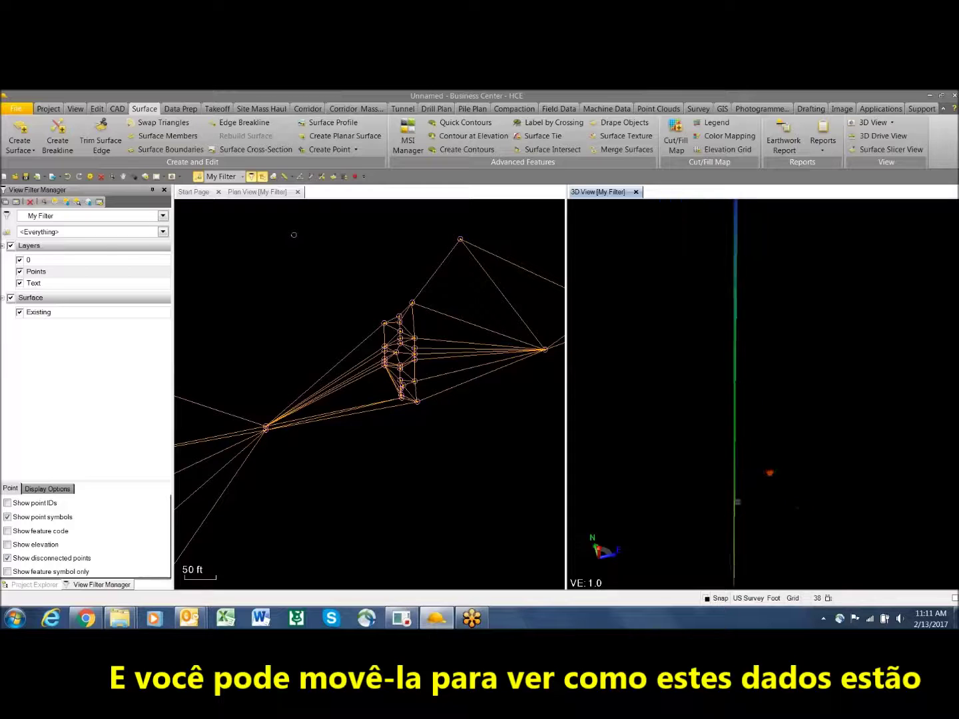
scroll(736, 499, down, 3)
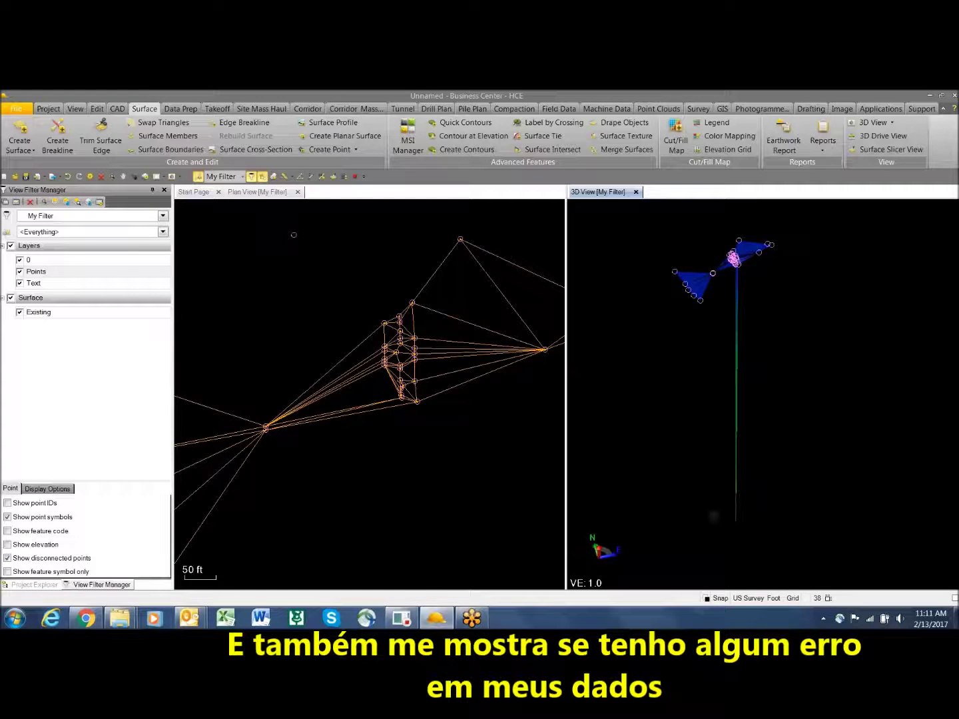
click(758, 531)
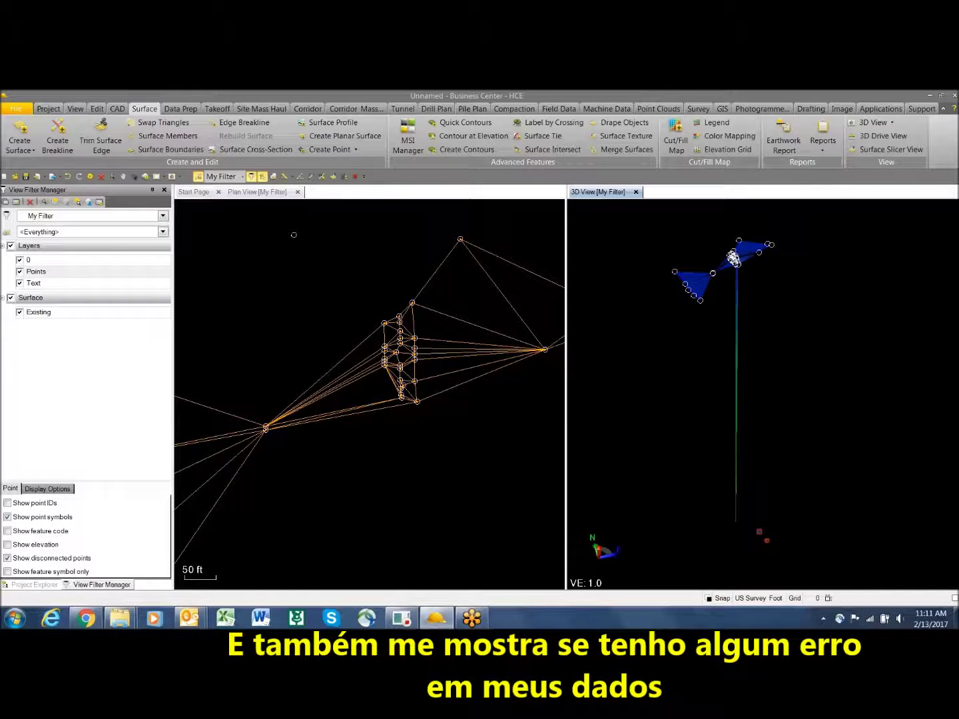
click(736, 521)
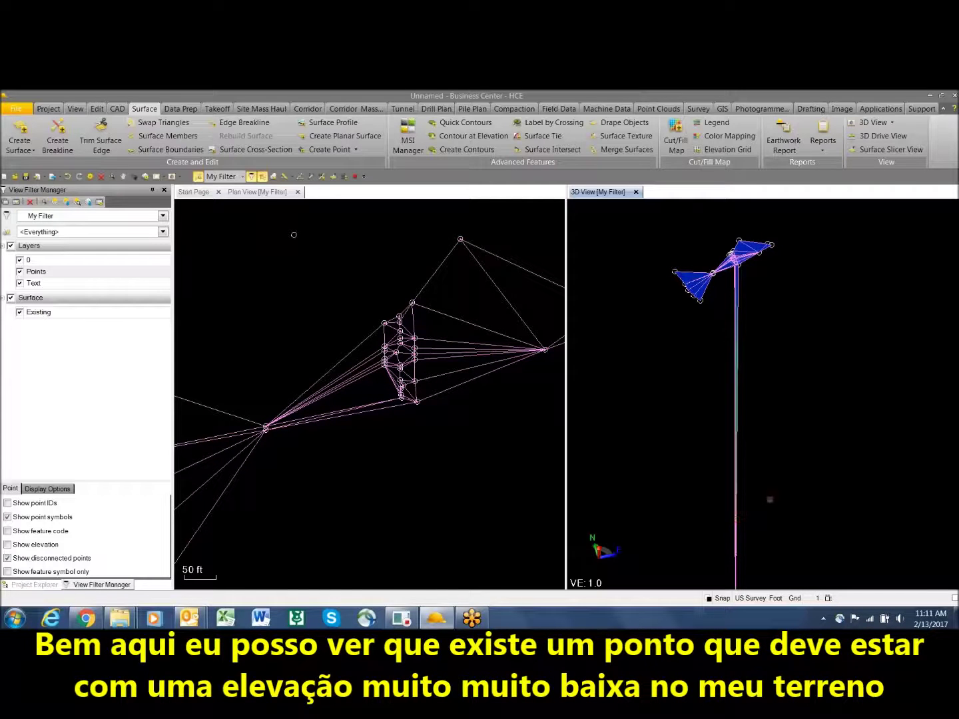
click(769, 500)
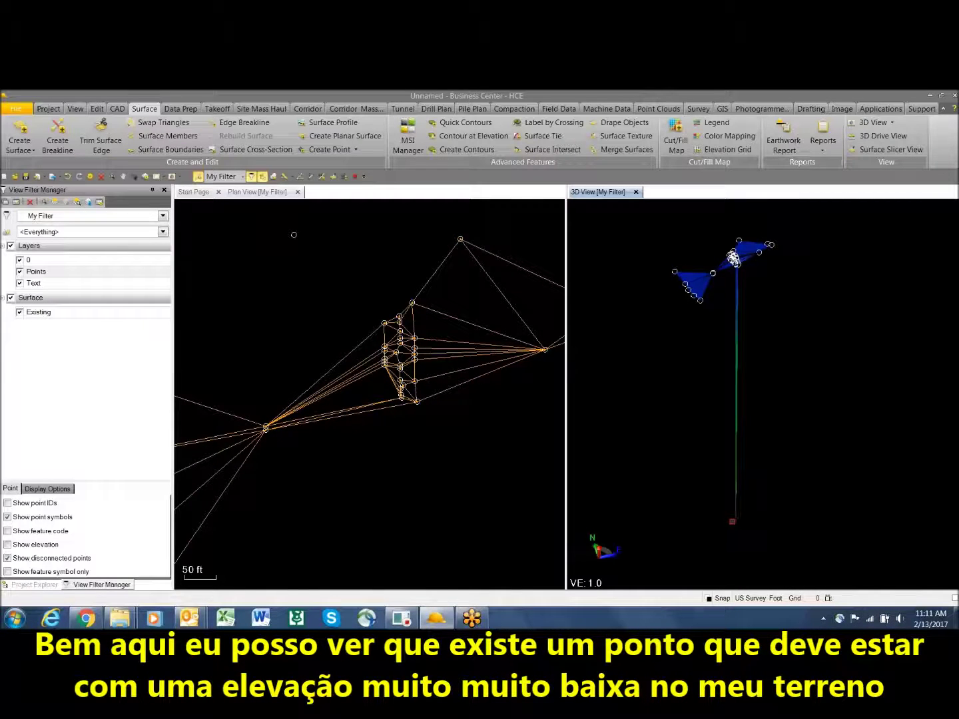
click(735, 521)
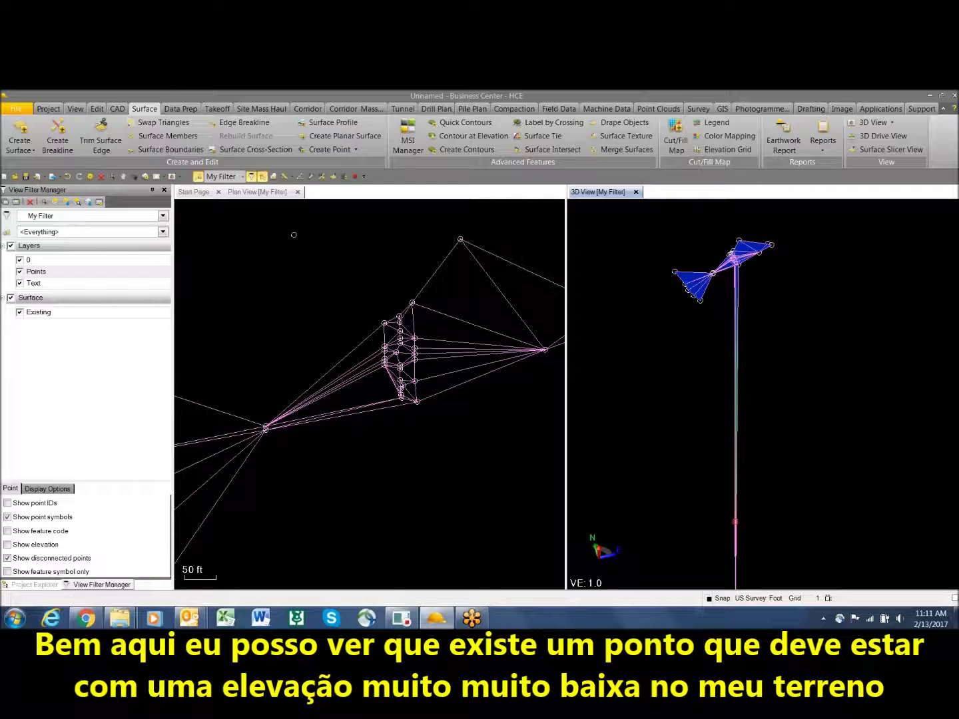
click(778, 531)
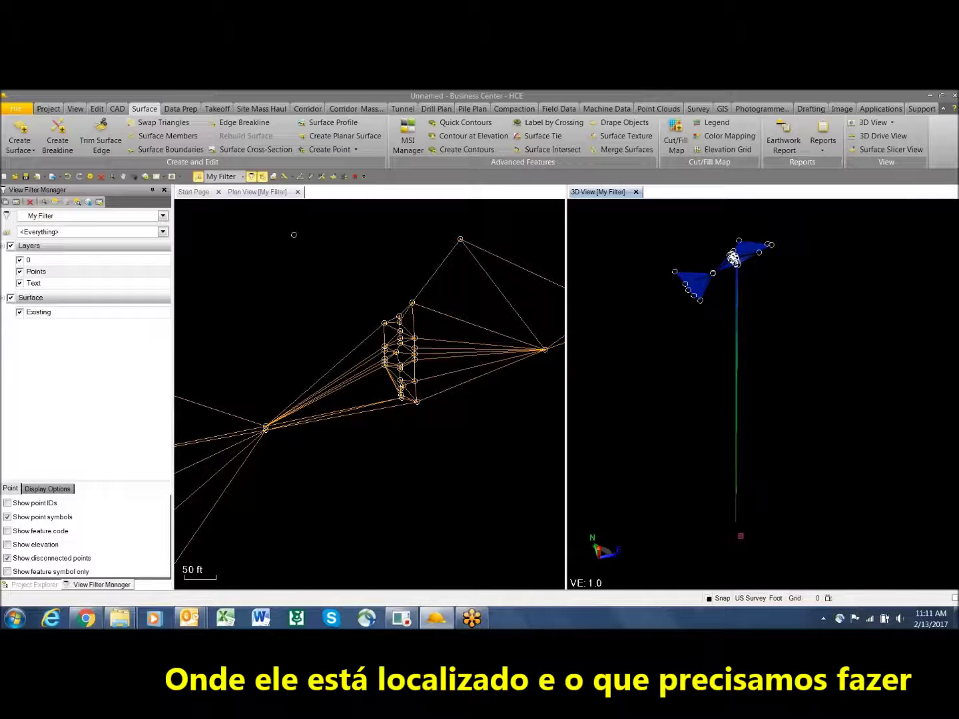
Window-select the stray low points below the surface in the 3D view and locate them in the plan view
drag(746, 535, 733, 468)
middle_drag(733, 467, 730, 449)
drag(692, 473, 749, 524)
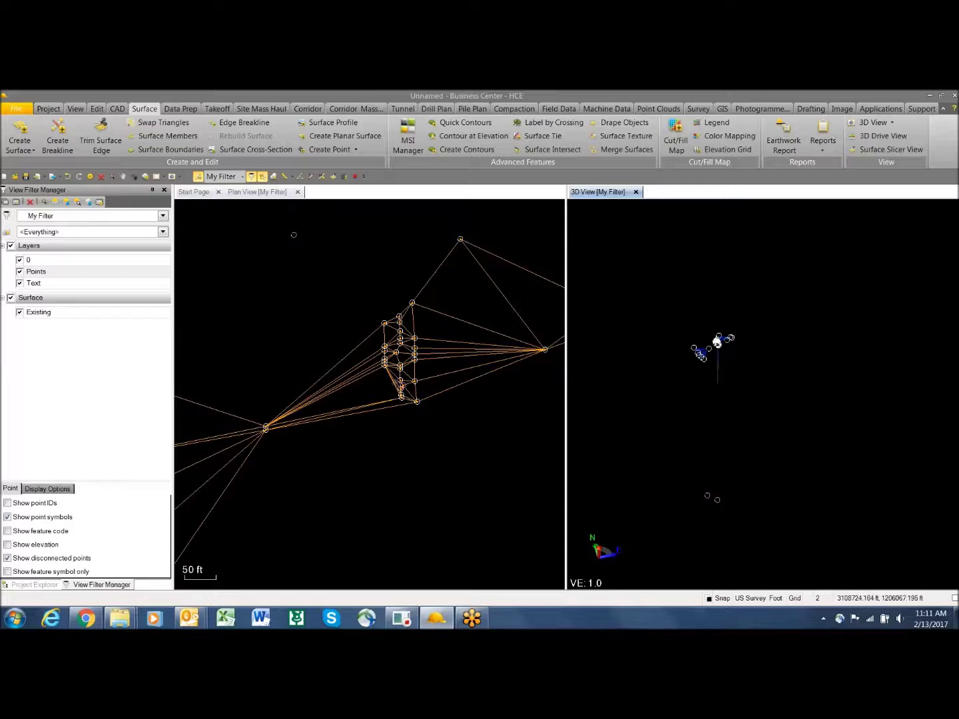
scroll(399, 390, up, 4)
scroll(402, 381, up, 5)
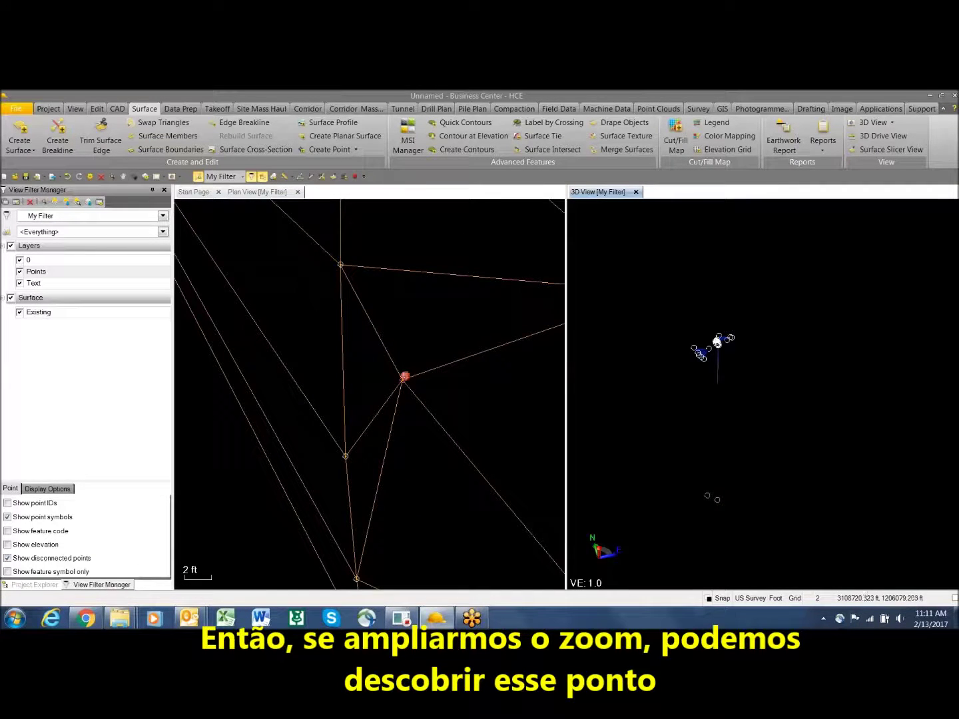
Open the properties of the low point in the plan view and compare its elevation with that of the neighbouring point
mouse_move(403, 379)
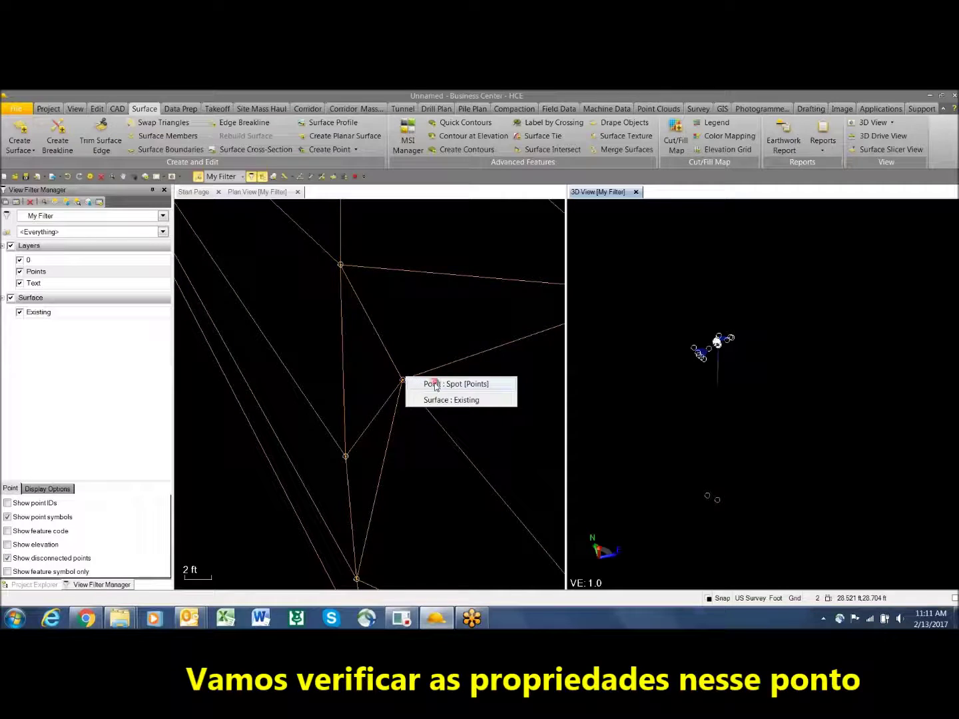
click(434, 385)
right_click(409, 396)
click(430, 377)
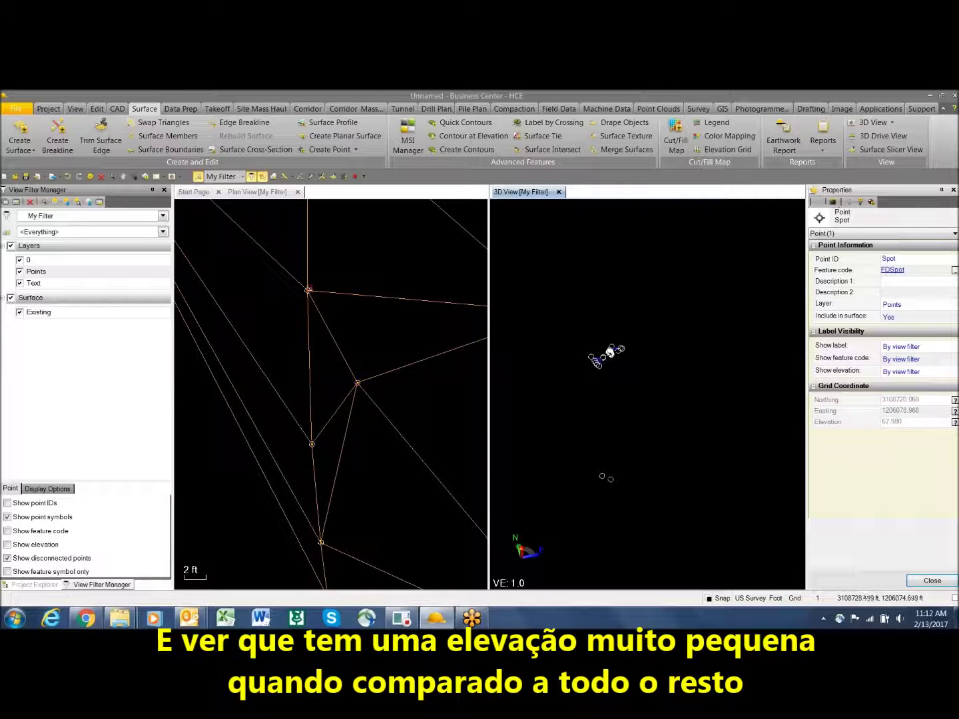
click(309, 290)
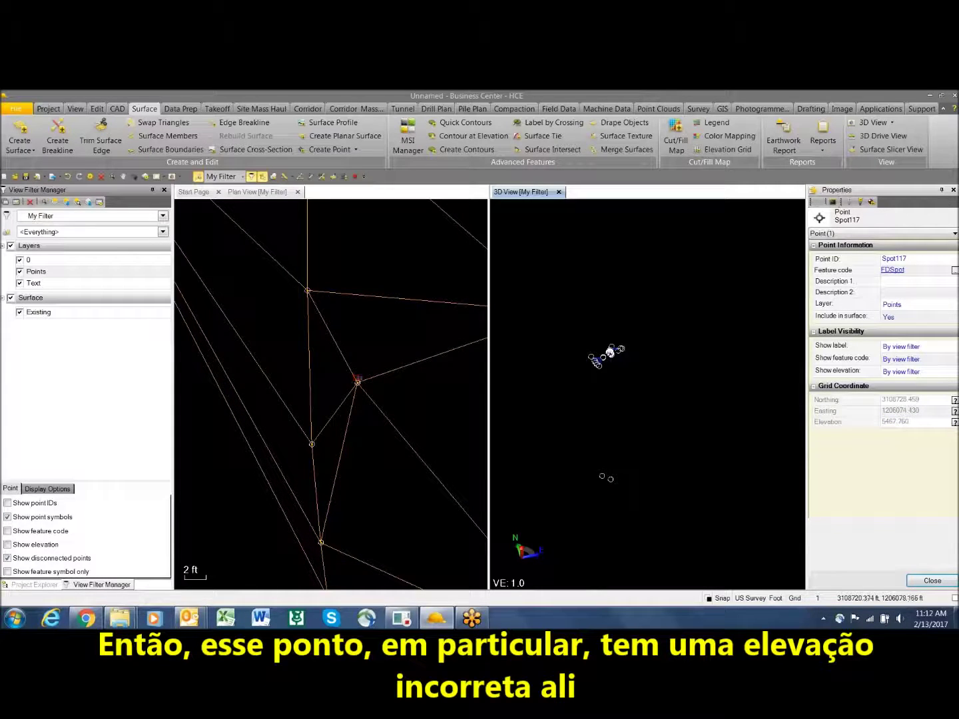
click(370, 389)
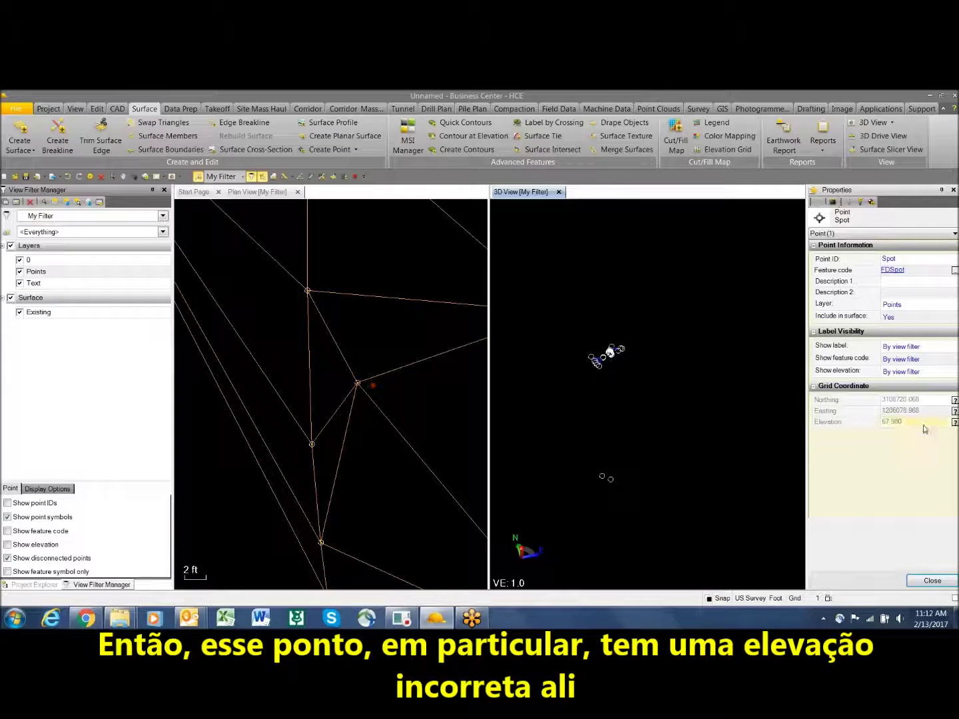
click(880, 424)
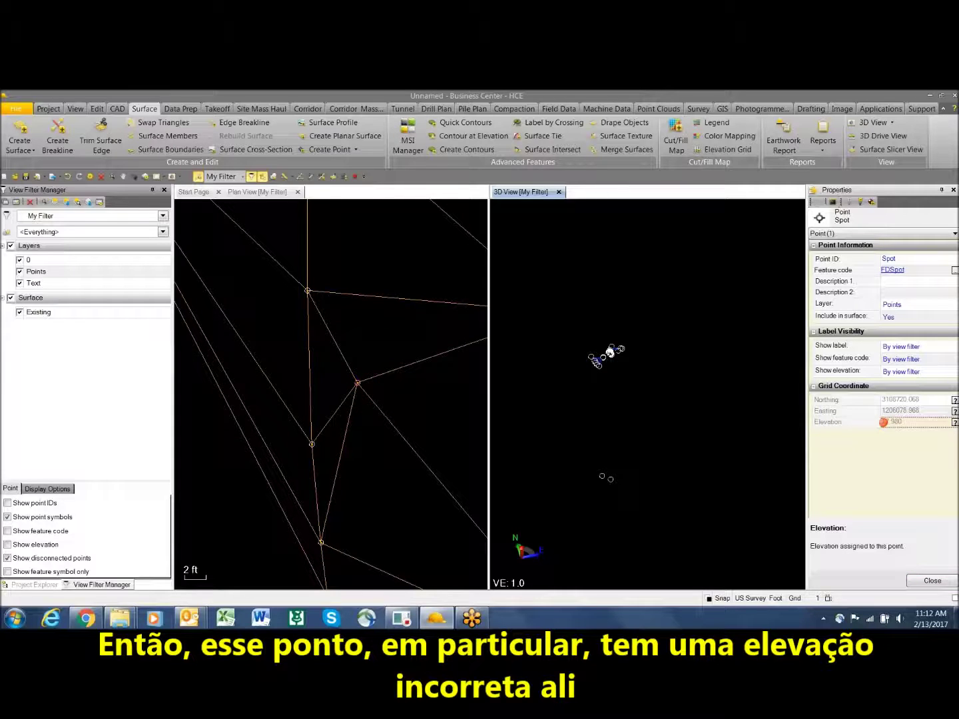
Select the two points with wrong elevations in the 3D view and delete them from the project
drag(578, 462, 640, 508)
click(930, 582)
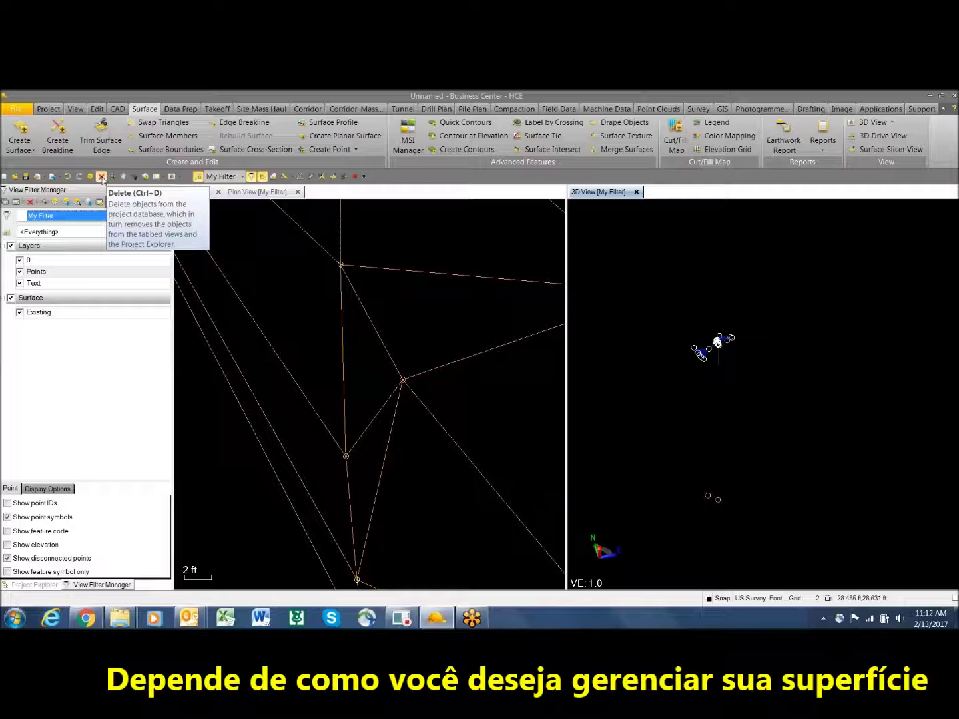
click(101, 176)
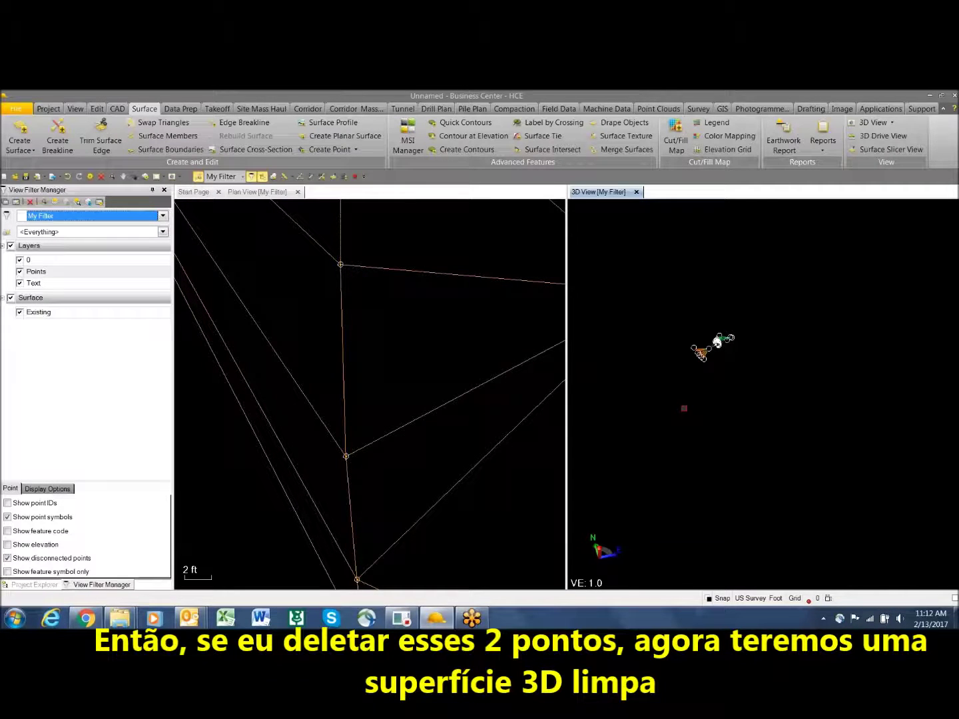
Examine the cleaned surface in the 3D view and the full triangle mesh in the plan view
scroll(706, 339, up, 8)
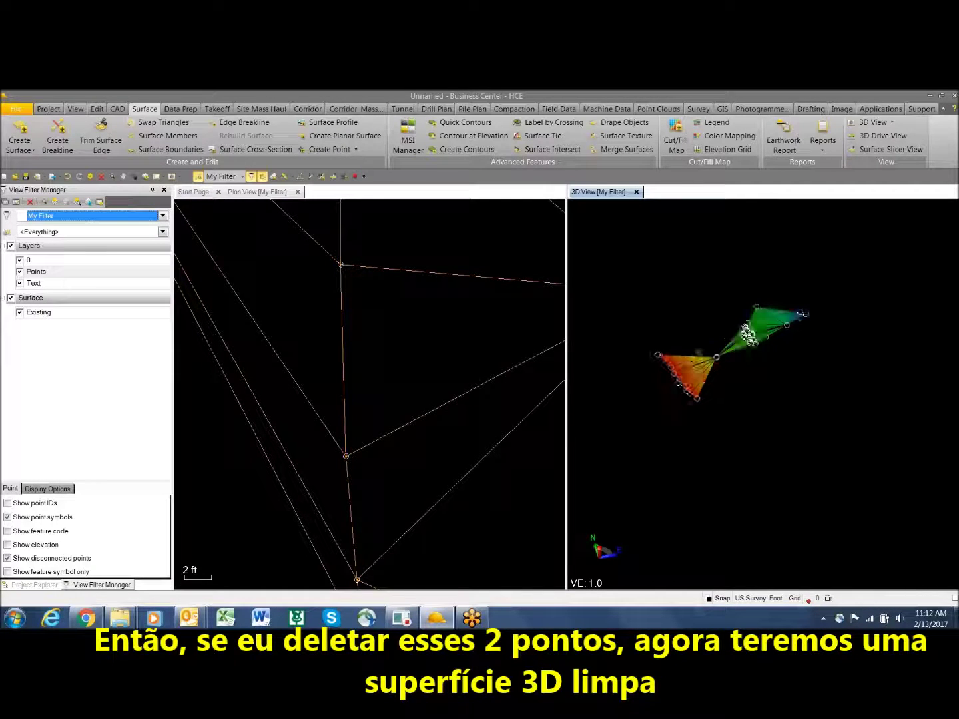
middle_drag(762, 401, 749, 383)
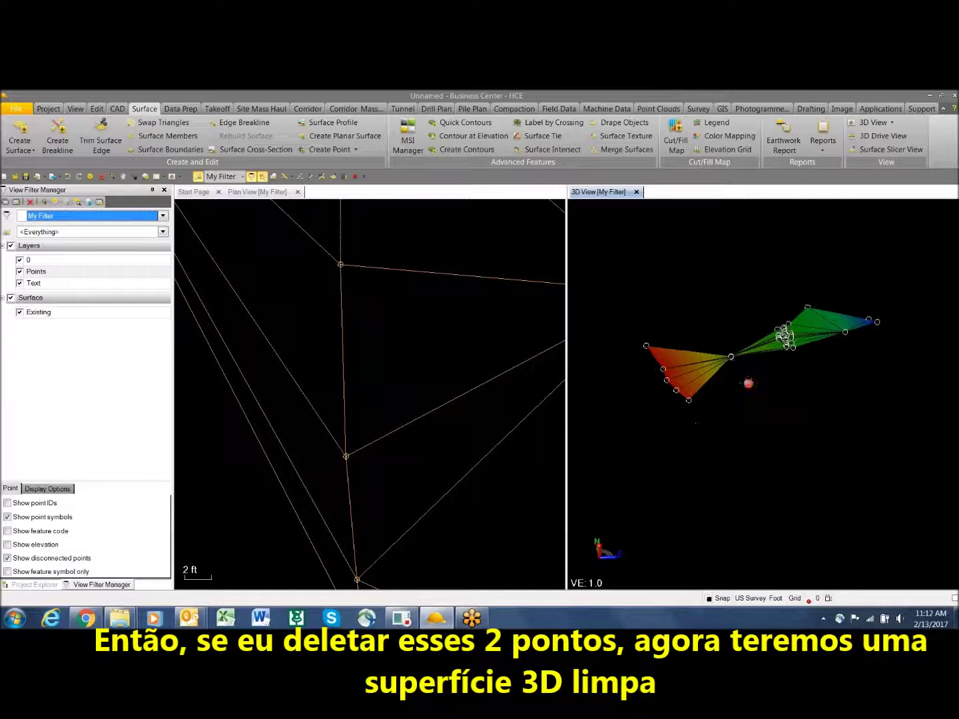
scroll(777, 341, up, 2)
scroll(778, 341, up, 2)
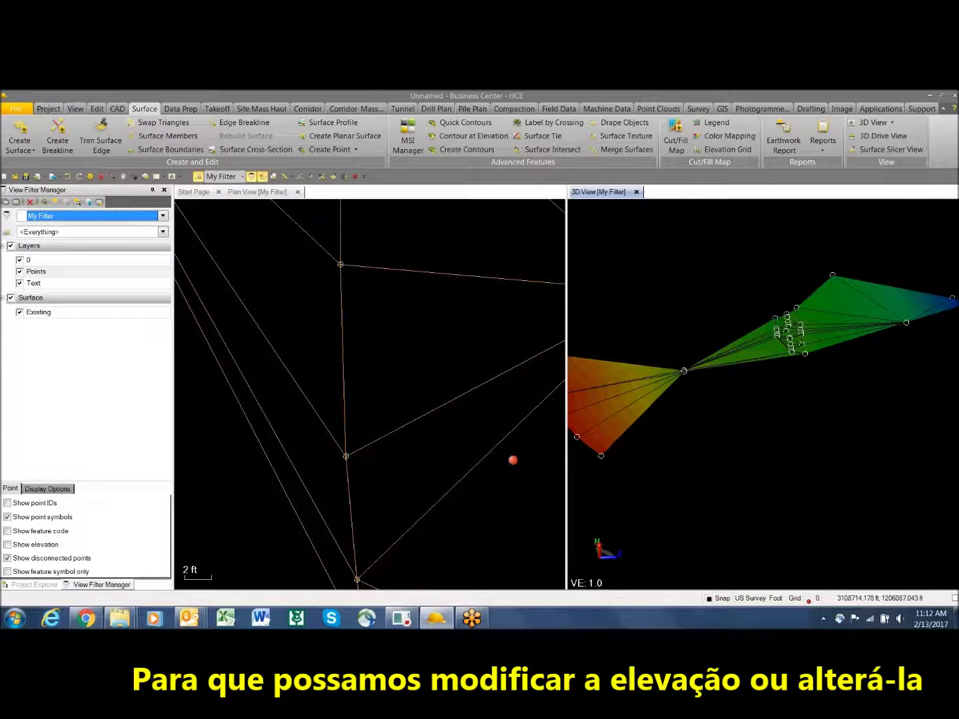
scroll(512, 461, down, 6)
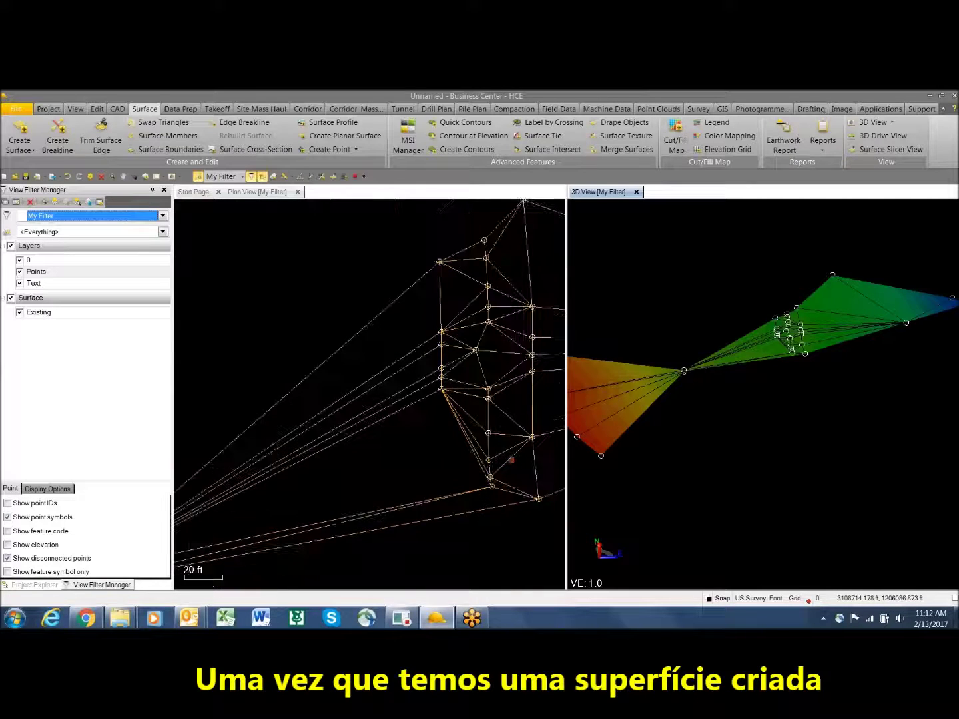
middle_drag(457, 449, 261, 454)
scroll(396, 448, down, 4)
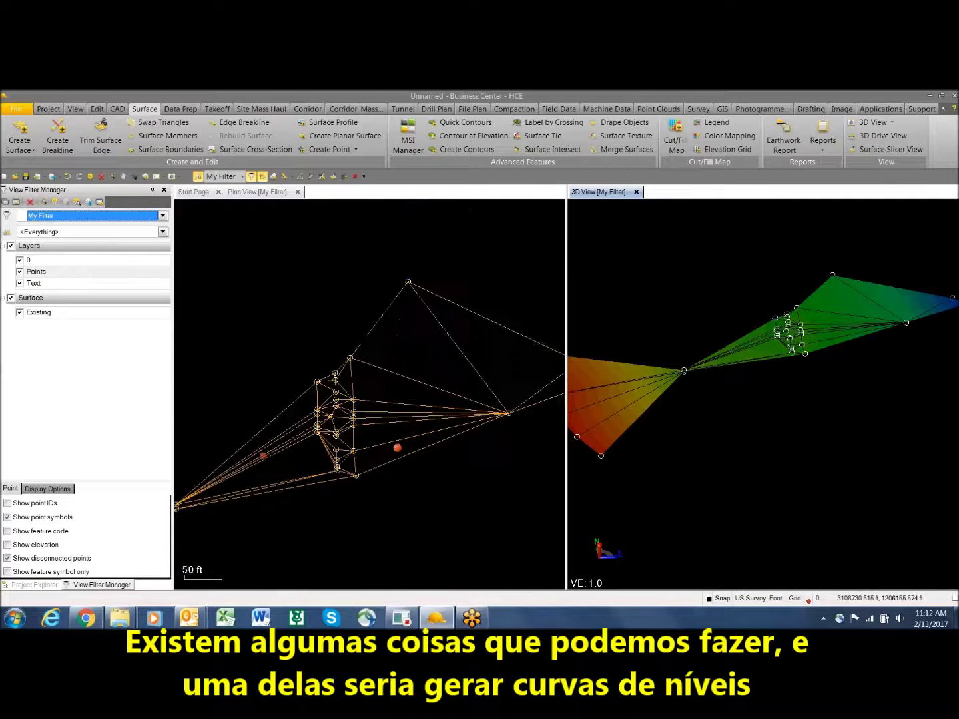
scroll(458, 451, up, 1)
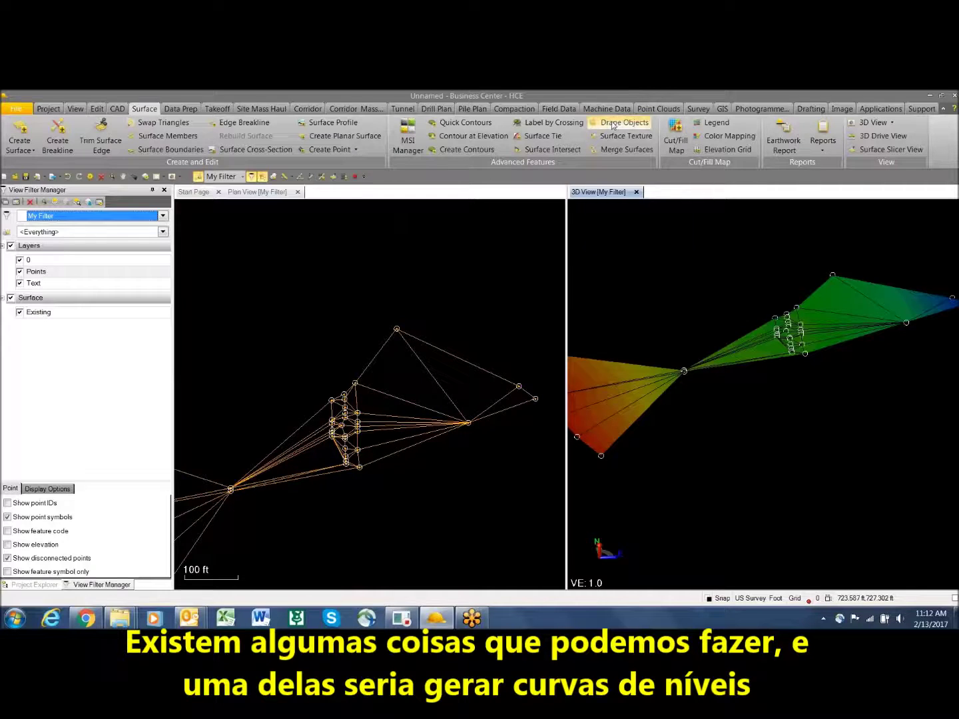
Begin quick contours for the Existing surface with a contour interval of 1
click(462, 122)
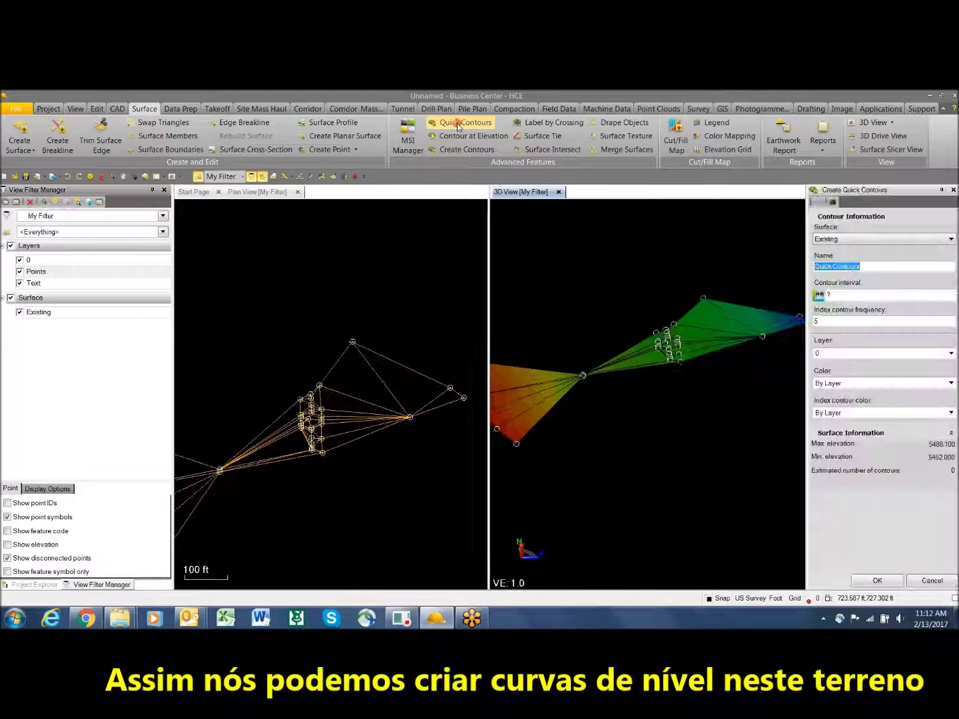
click(842, 297)
text(1)
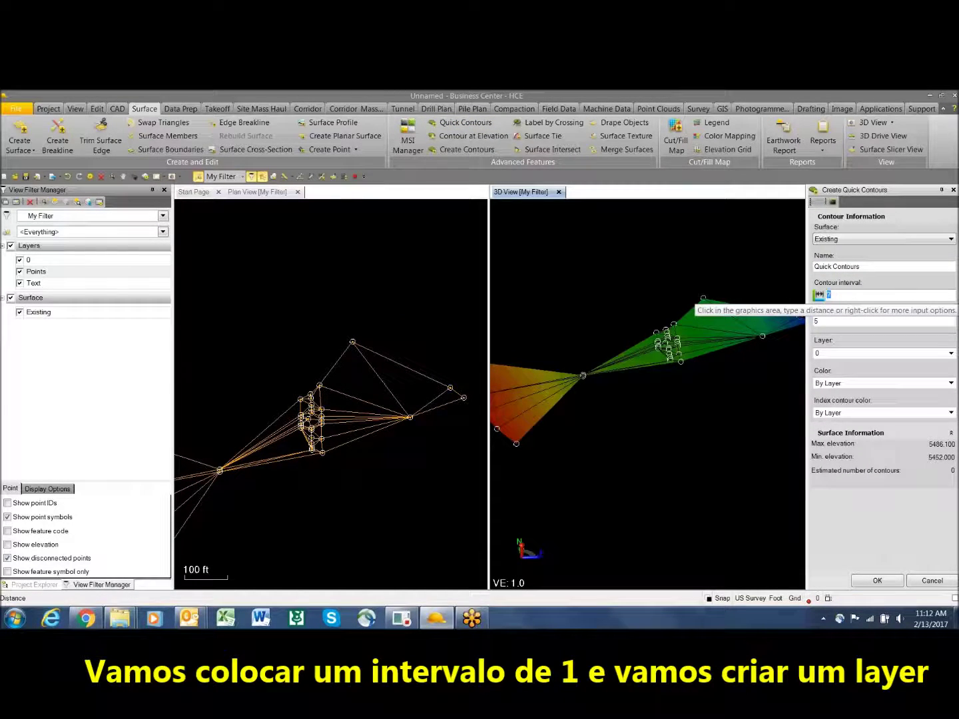
Create a new layer named Countours with the color Blue and assign it to the quick contours
click(830, 354)
click(950, 354)
click(859, 385)
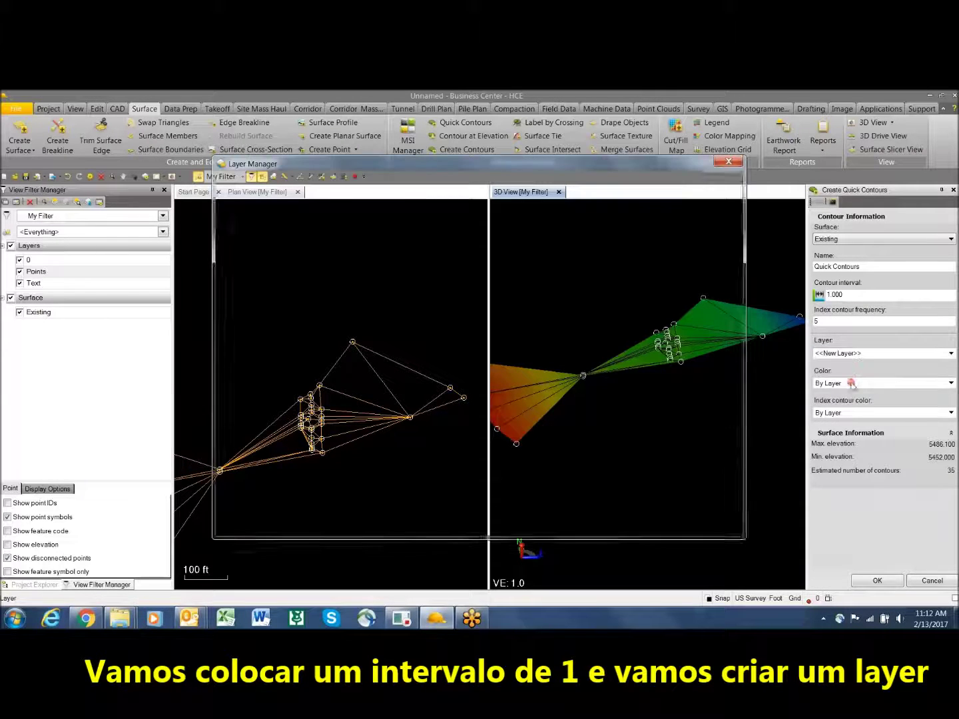
text(Countours)
click(390, 236)
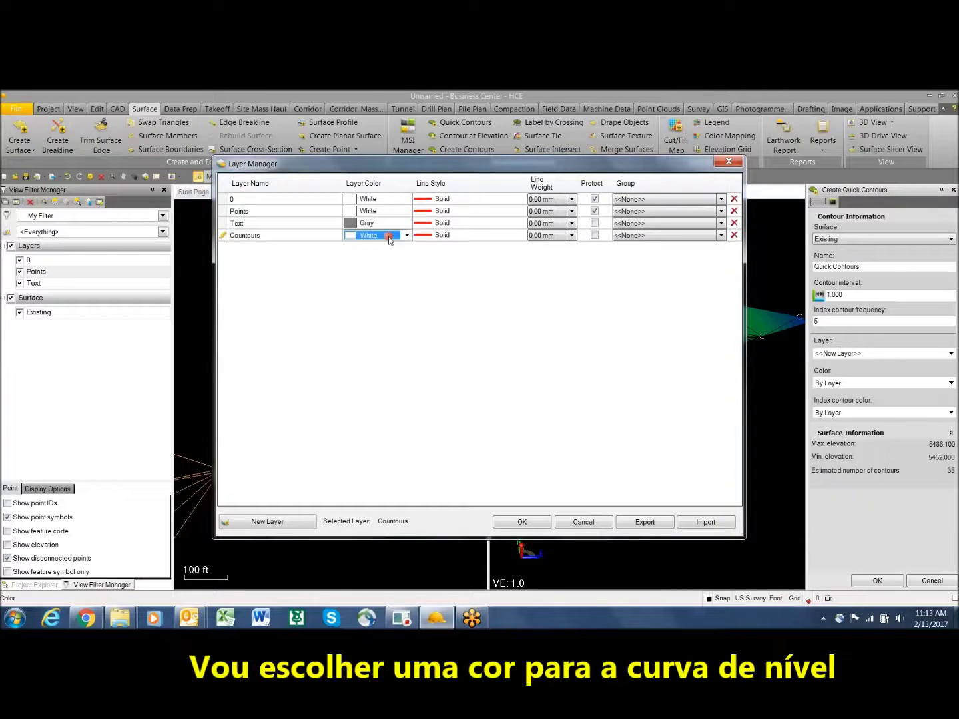
click(406, 235)
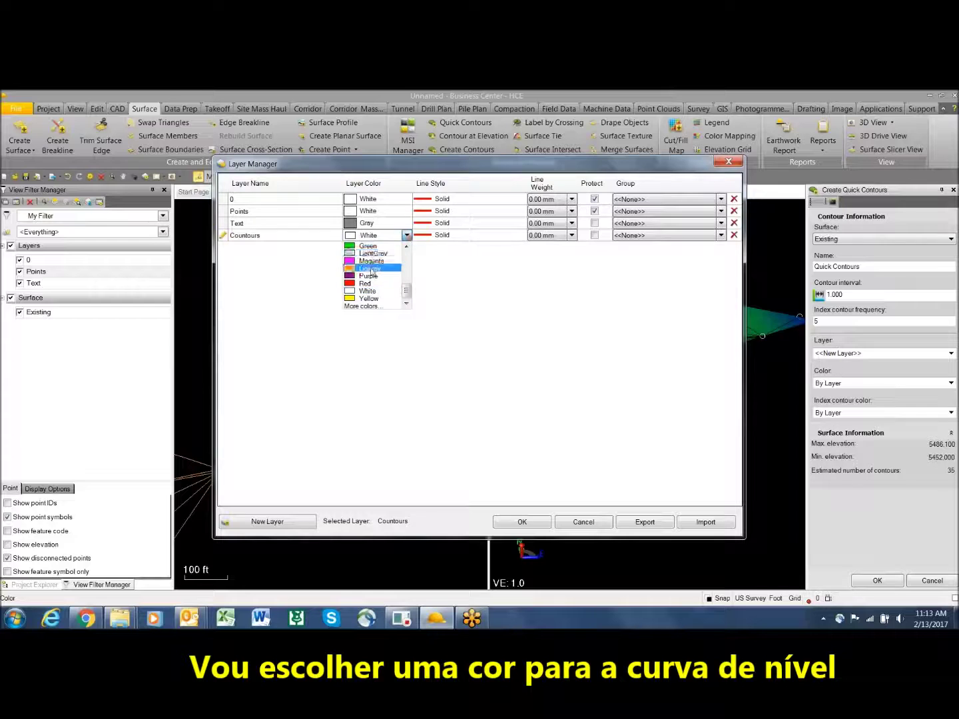
scroll(373, 283, up, 3)
click(370, 248)
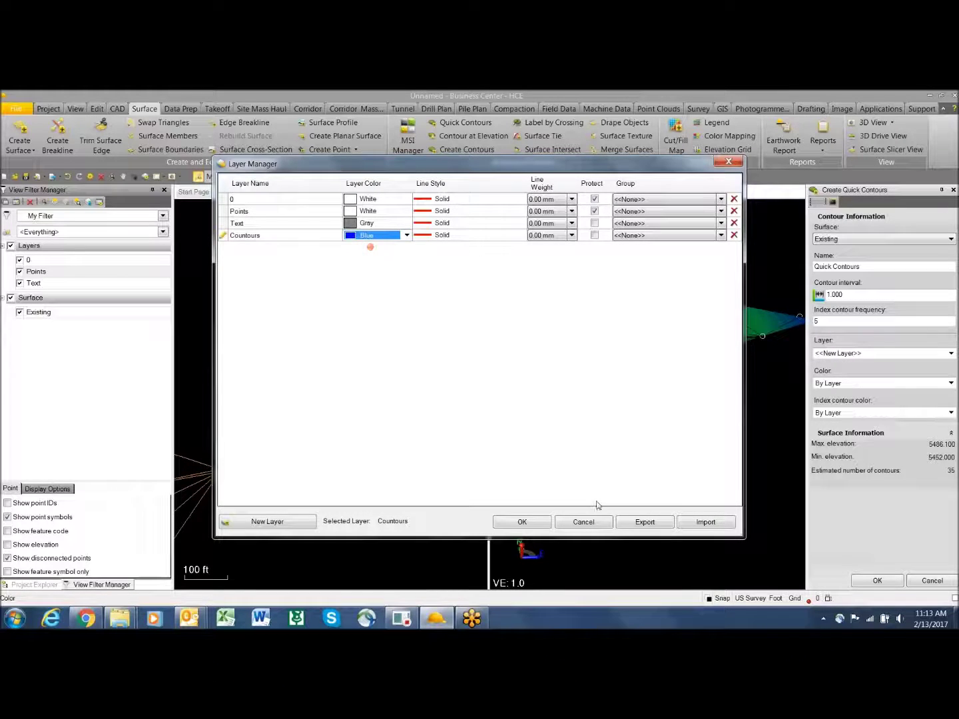
click(522, 522)
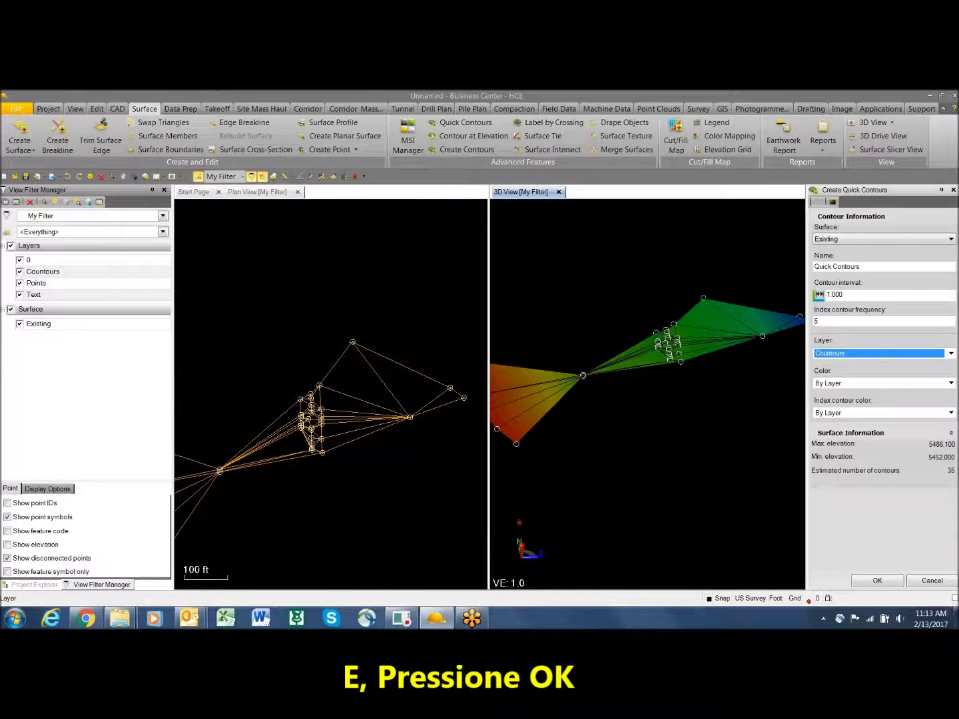
Generate the quick contours on the Existing surface and inspect them in the plan and 3D views
click(877, 580)
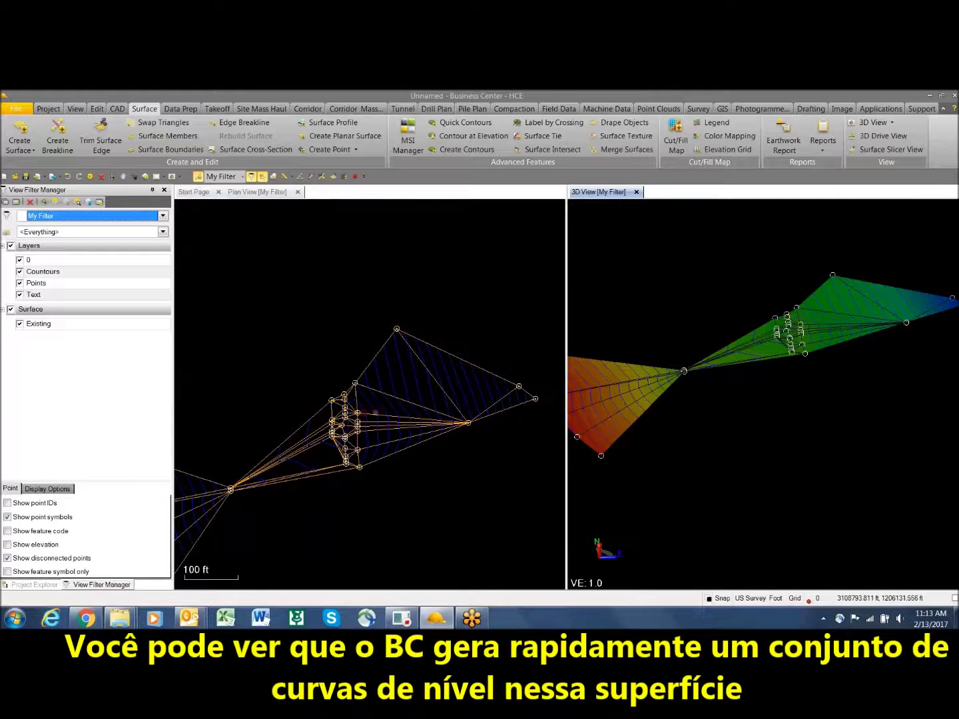
scroll(378, 414, up, 2)
scroll(388, 419, up, 1)
scroll(307, 396, down, 3)
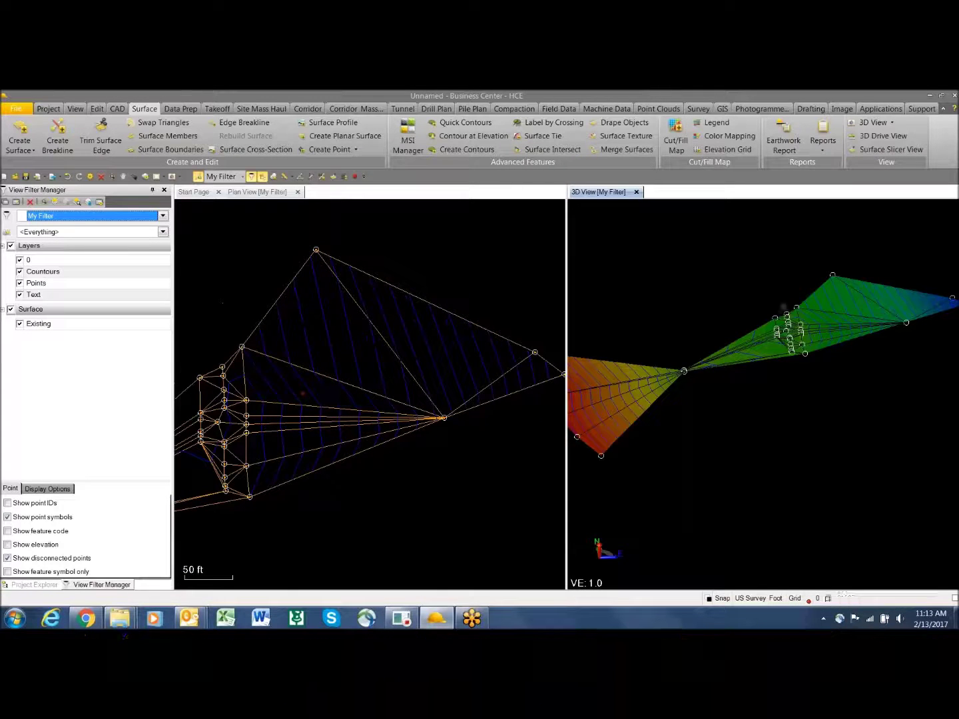
scroll(848, 317, up, 5)
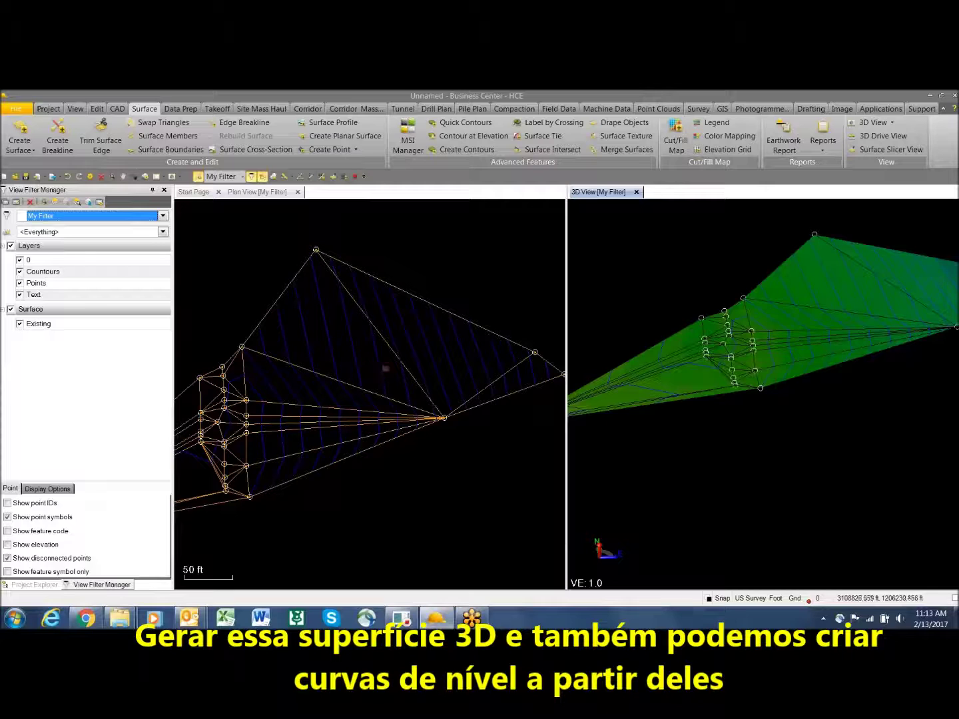
Open the Existing surface's properties and turn on slope arrows for both the 3D view and the plan view
click(390, 347)
right_click(389, 348)
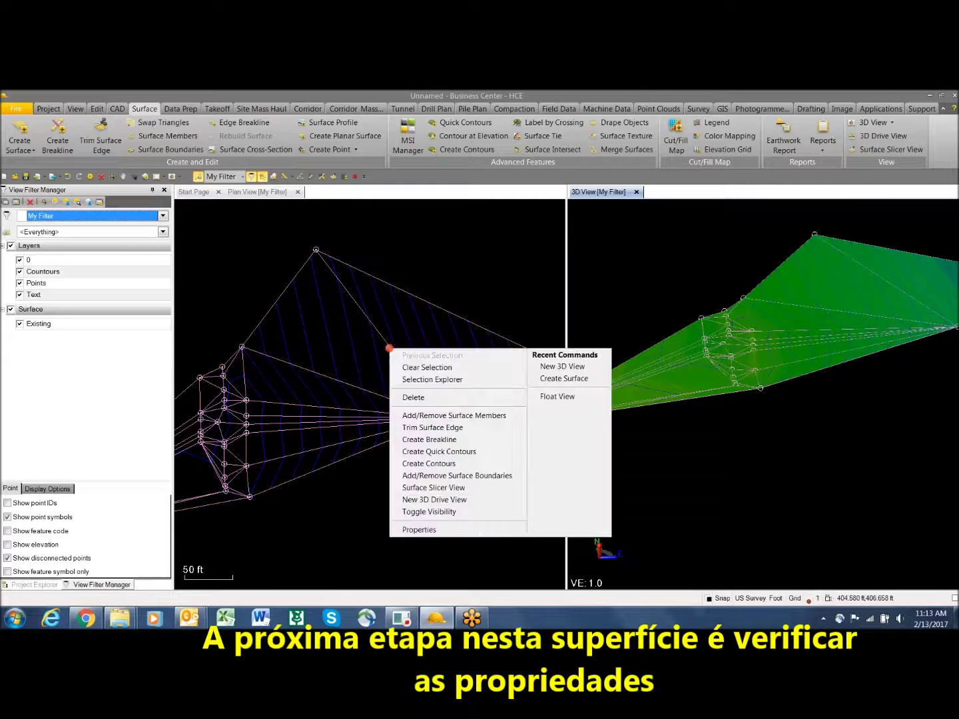
click(426, 526)
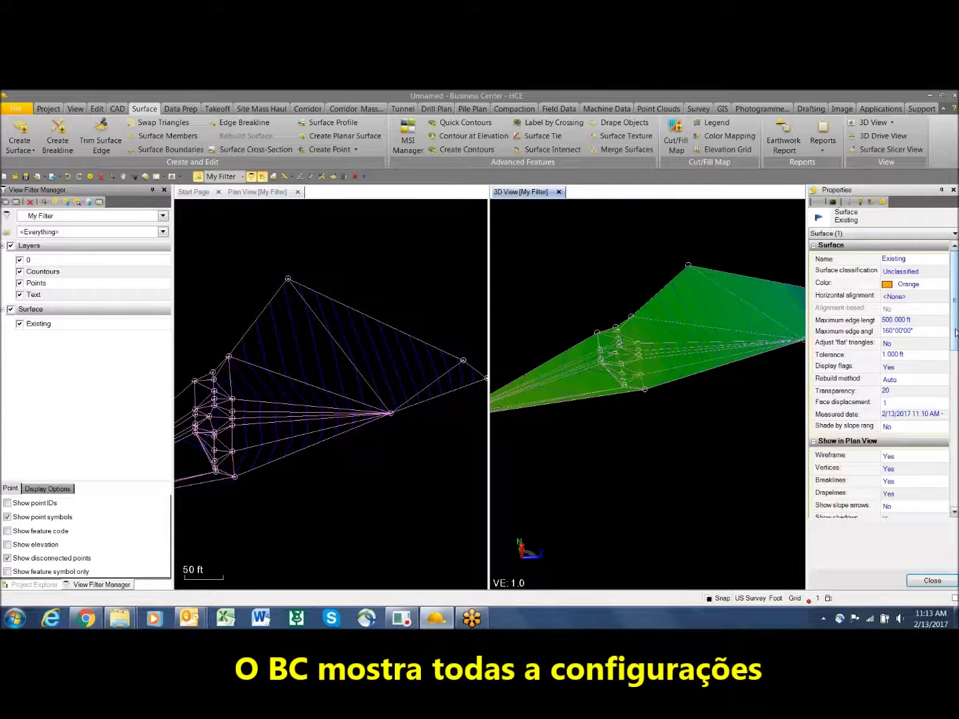
drag(956, 331, 955, 428)
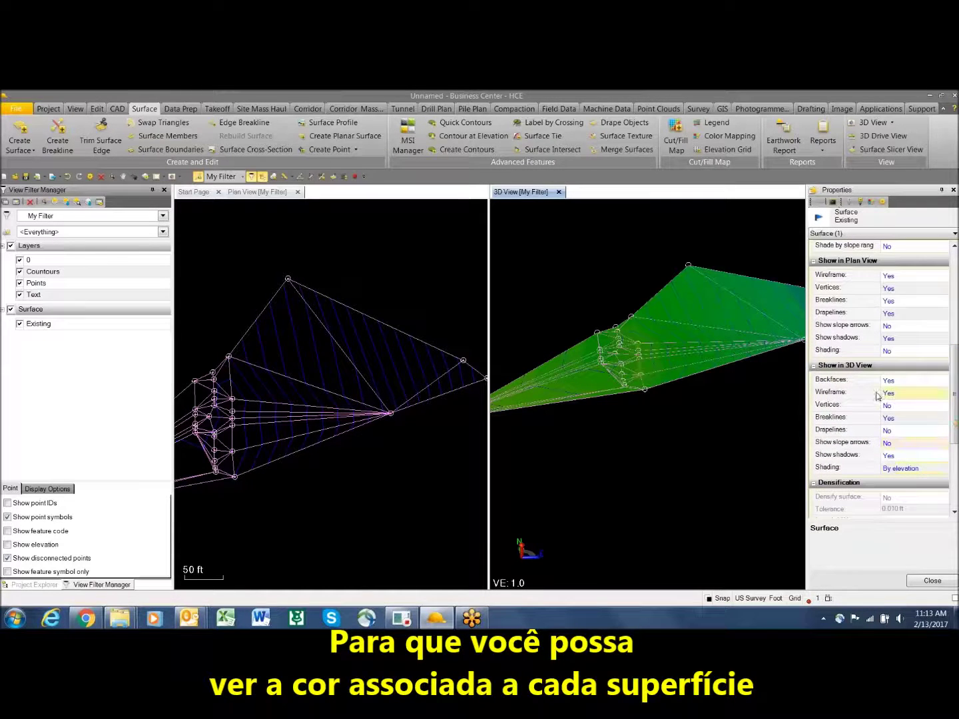
click(904, 442)
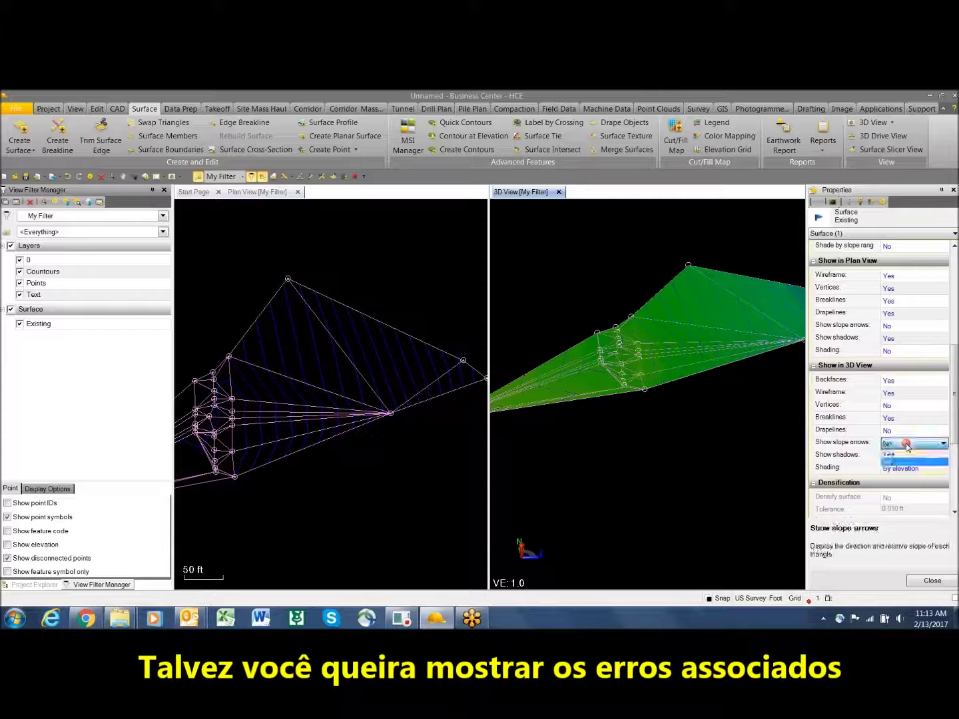
click(904, 453)
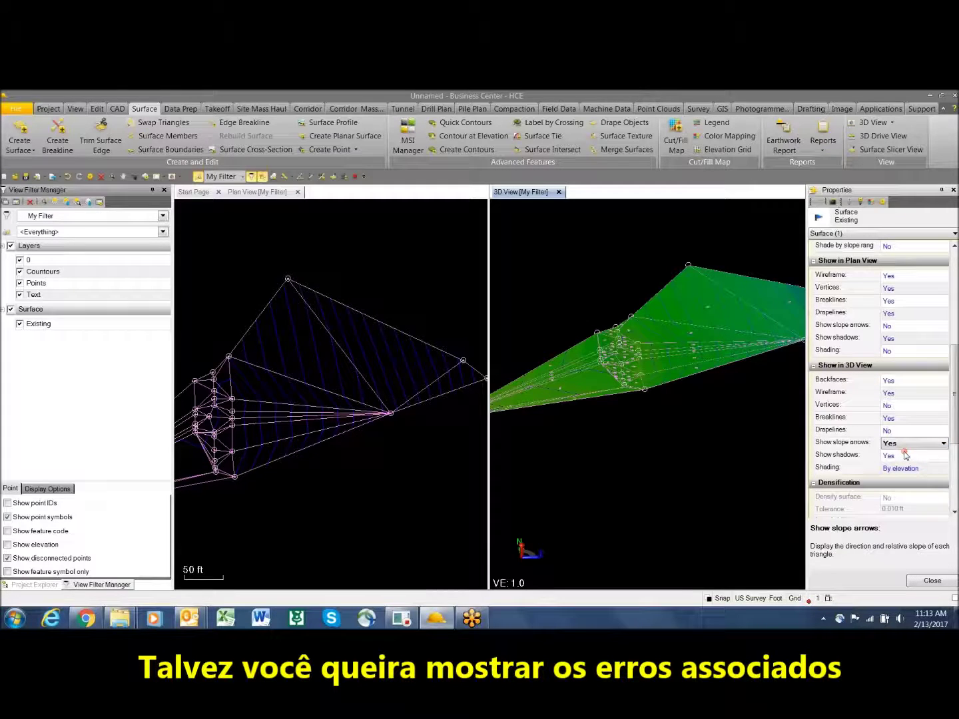
click(907, 325)
click(896, 337)
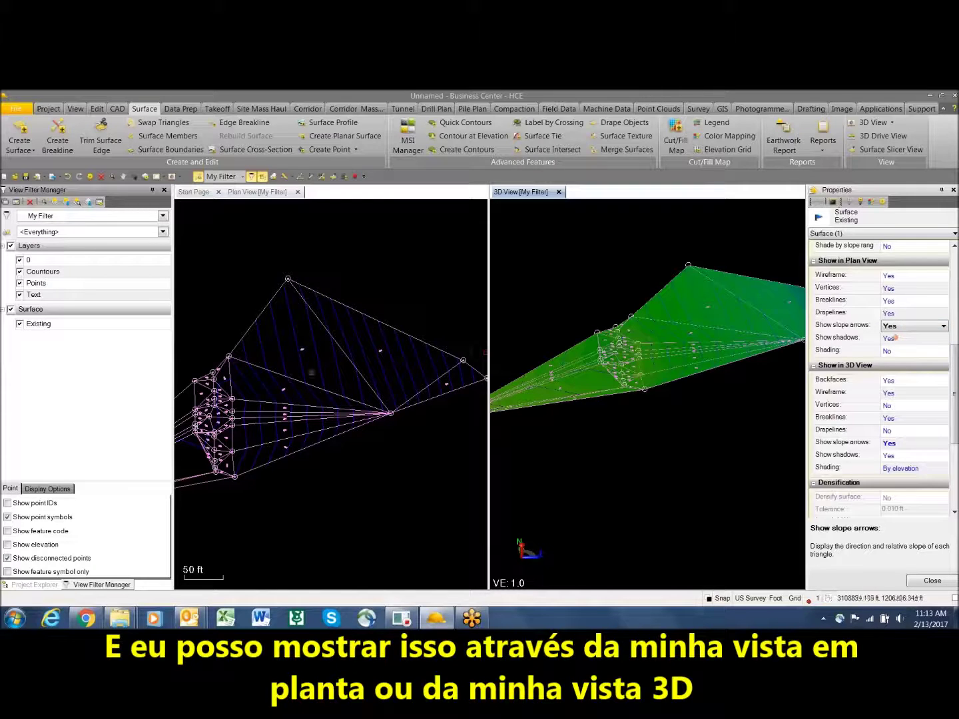
Examine the slope arrows on the triangles in the plan view to read the drainage direction across the lot
scroll(296, 375, up, 3)
scroll(296, 375, up, 2)
mouse_move(312, 330)
middle_down()
mouse_move(324, 408)
mouse_move(366, 285)
middle_up()
scroll(310, 425, up, 3)
scroll(317, 385, down, 4)
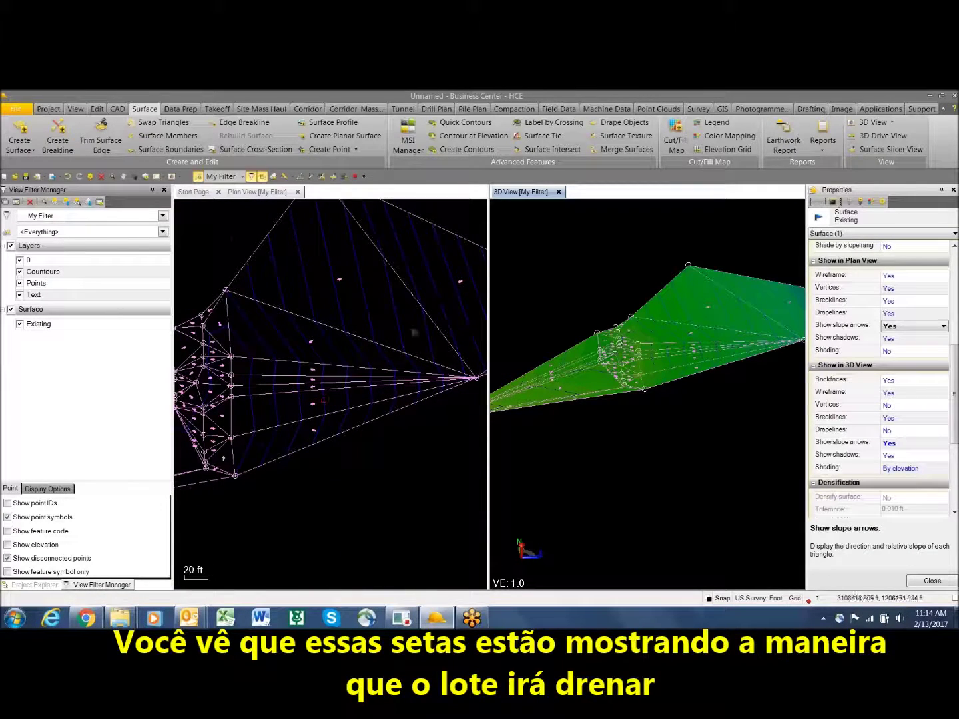
scroll(432, 419, up, 2)
scroll(211, 379, up, 2)
middle_drag(230, 373, 333, 389)
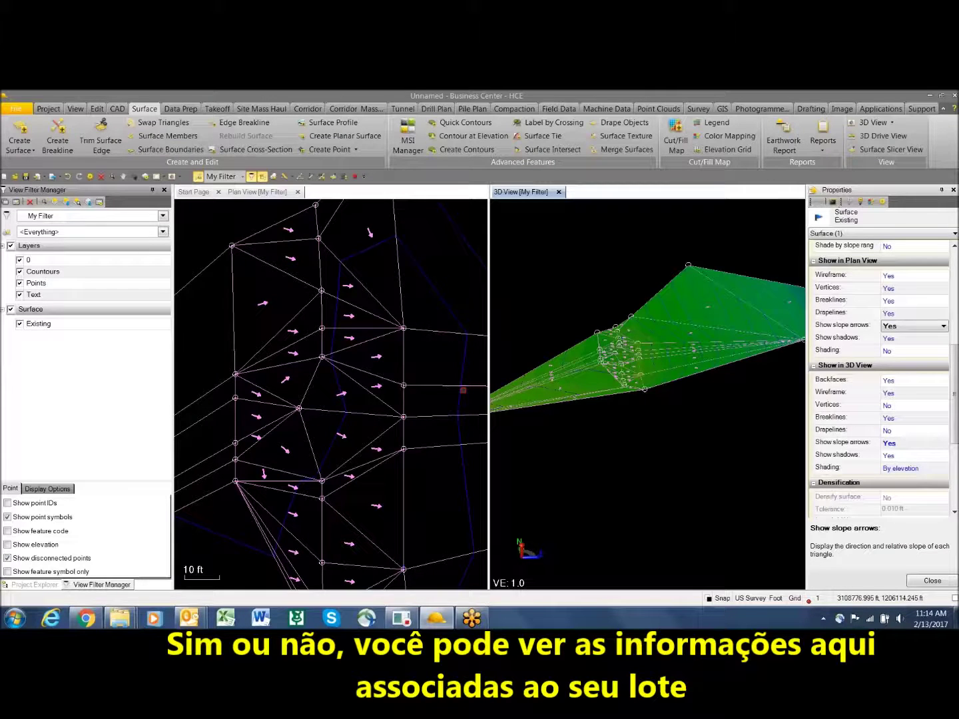
scroll(370, 398, down, 2)
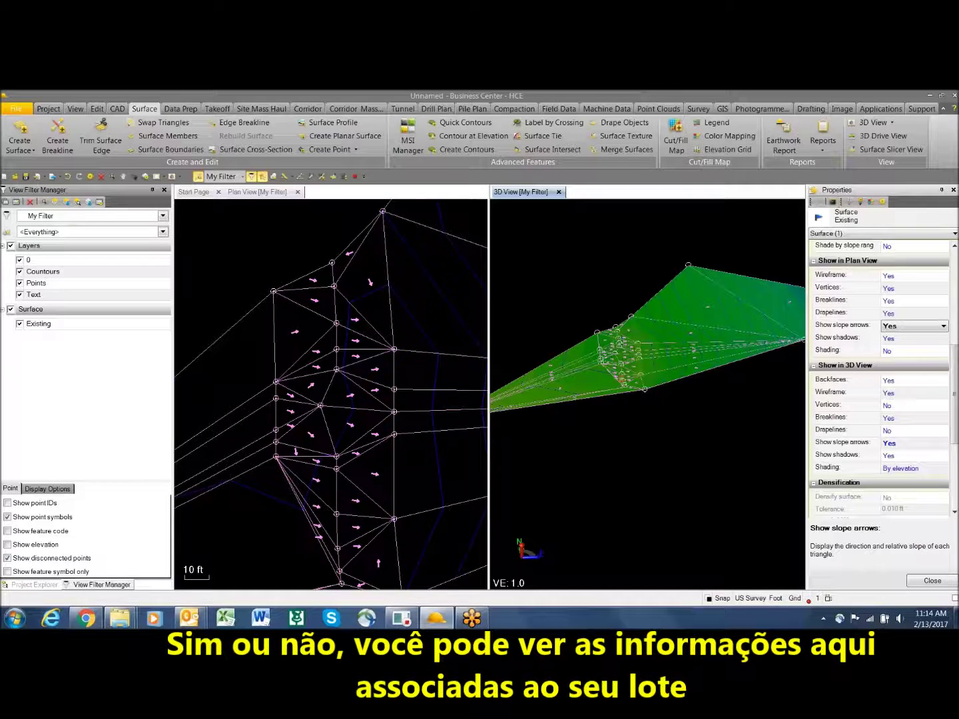
Shade the Existing surface by elevation in the plan view and inspect the high and low areas by color
click(912, 351)
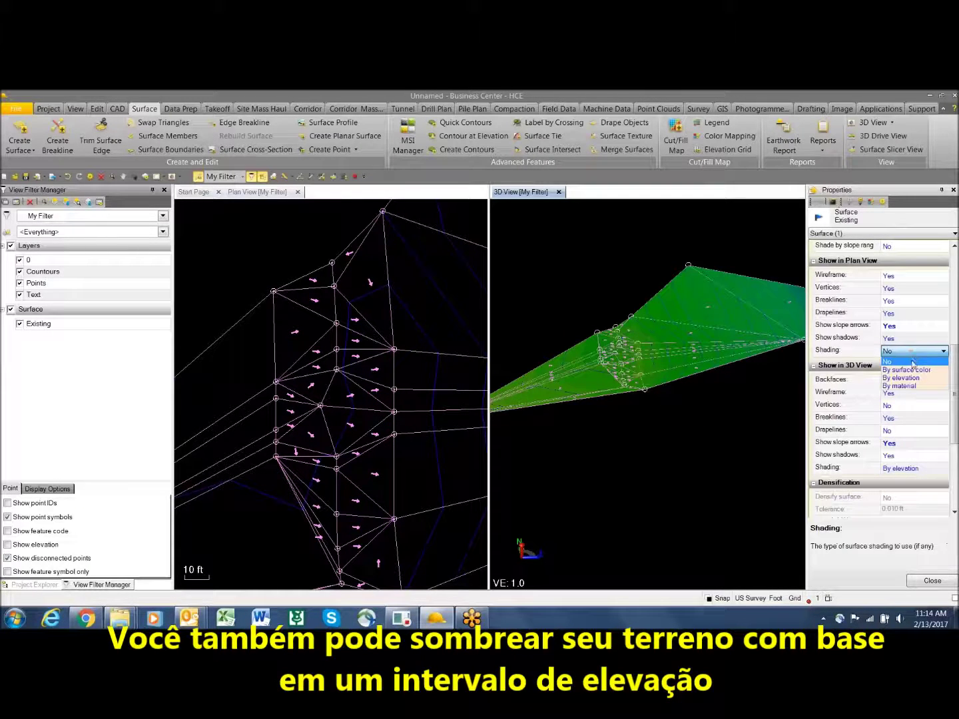
click(912, 378)
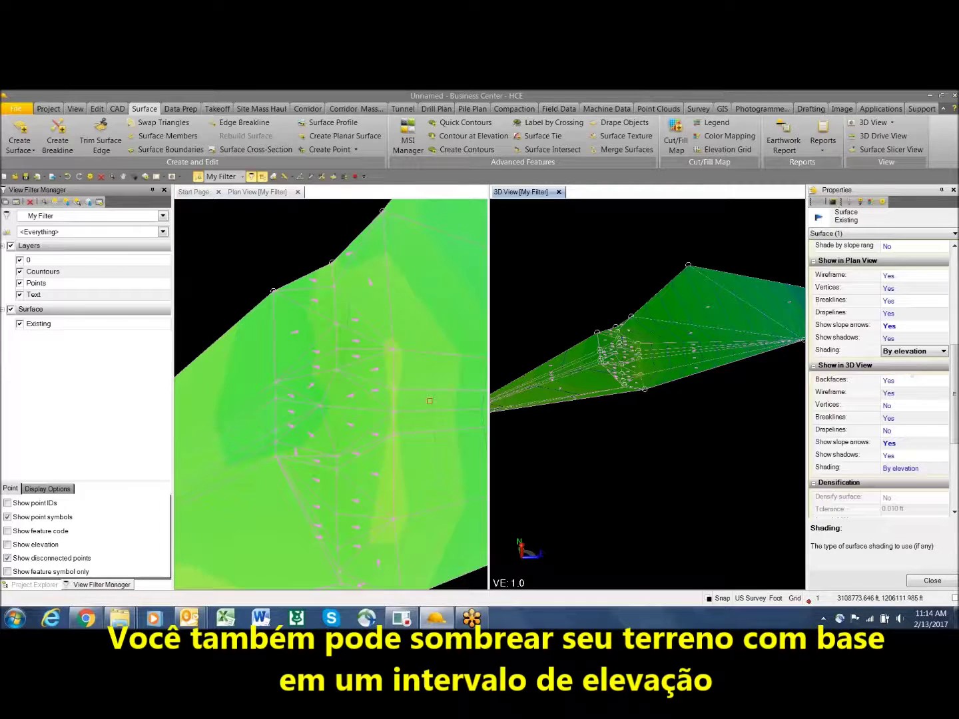
scroll(374, 412, down, 2)
scroll(374, 412, down, 5)
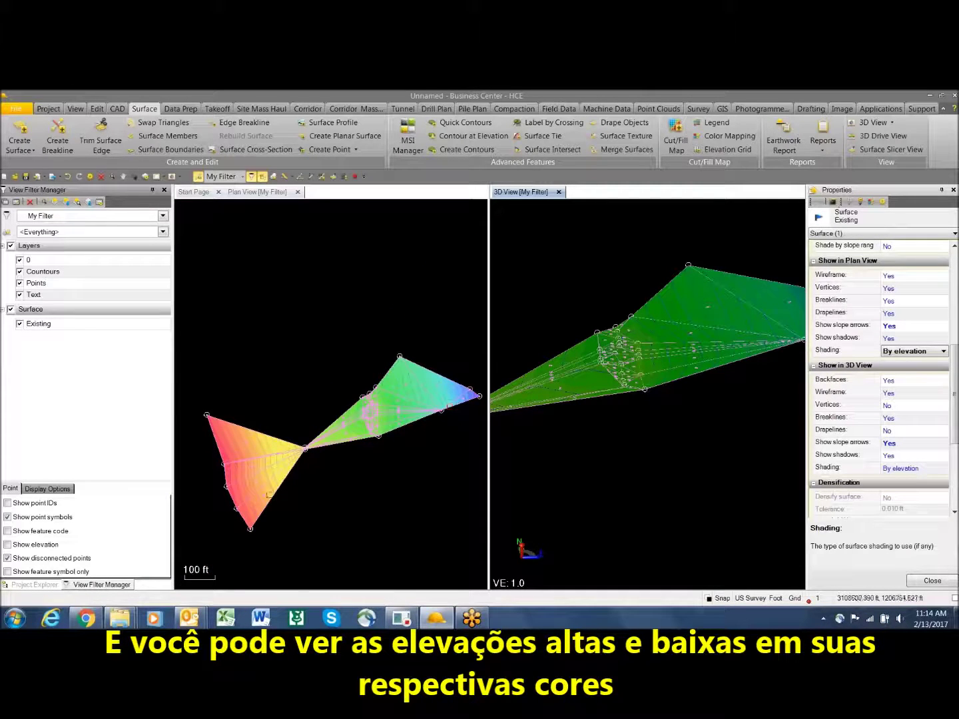
scroll(261, 461, up, 2)
scroll(261, 461, up, 3)
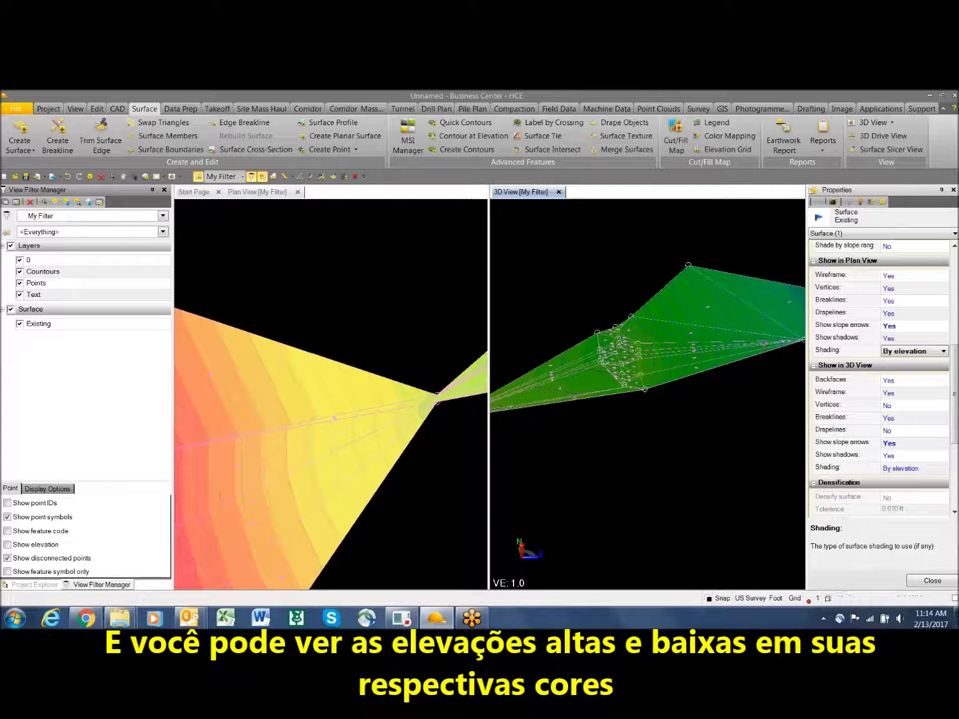
Turn off the Existing surface's shading in the plan view and clear the surface selection
click(943, 351)
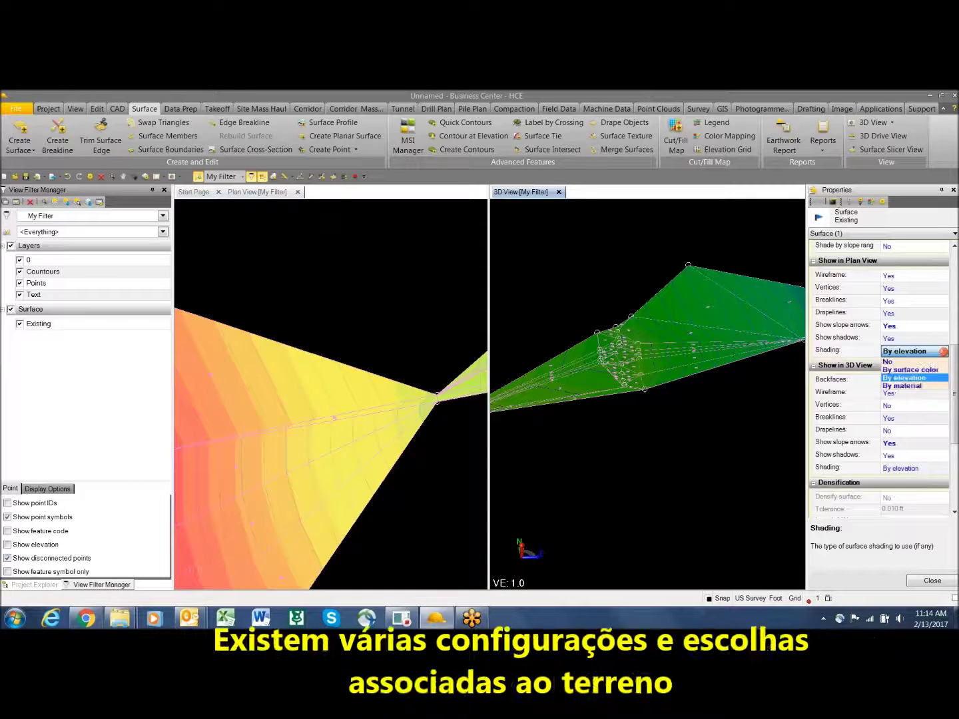
click(916, 364)
click(609, 444)
scroll(608, 443, down, 3)
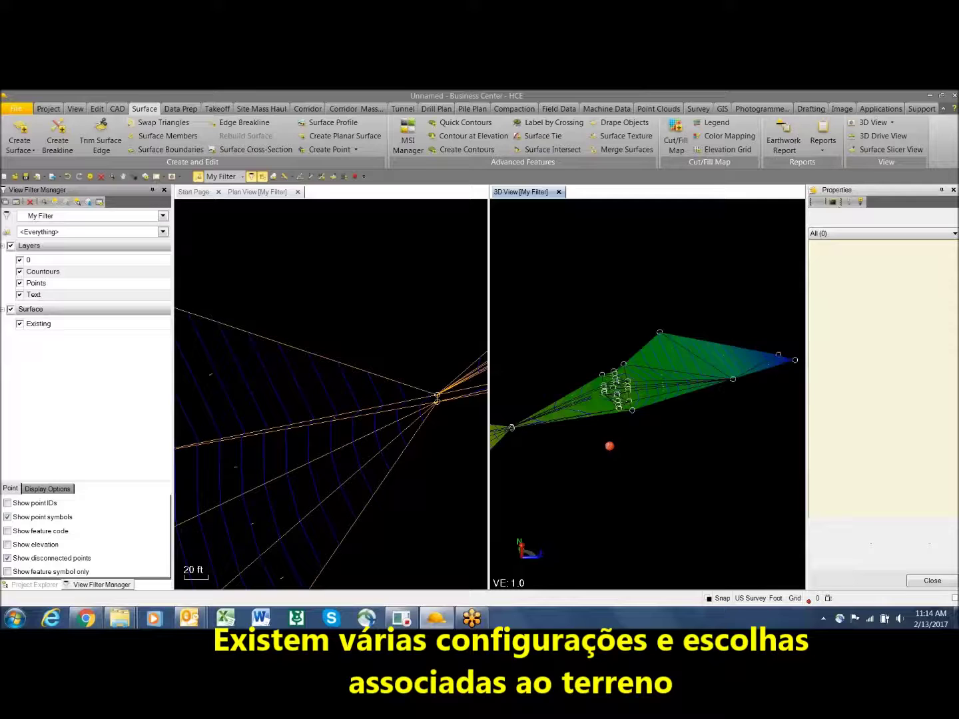
scroll(686, 400, up, 5)
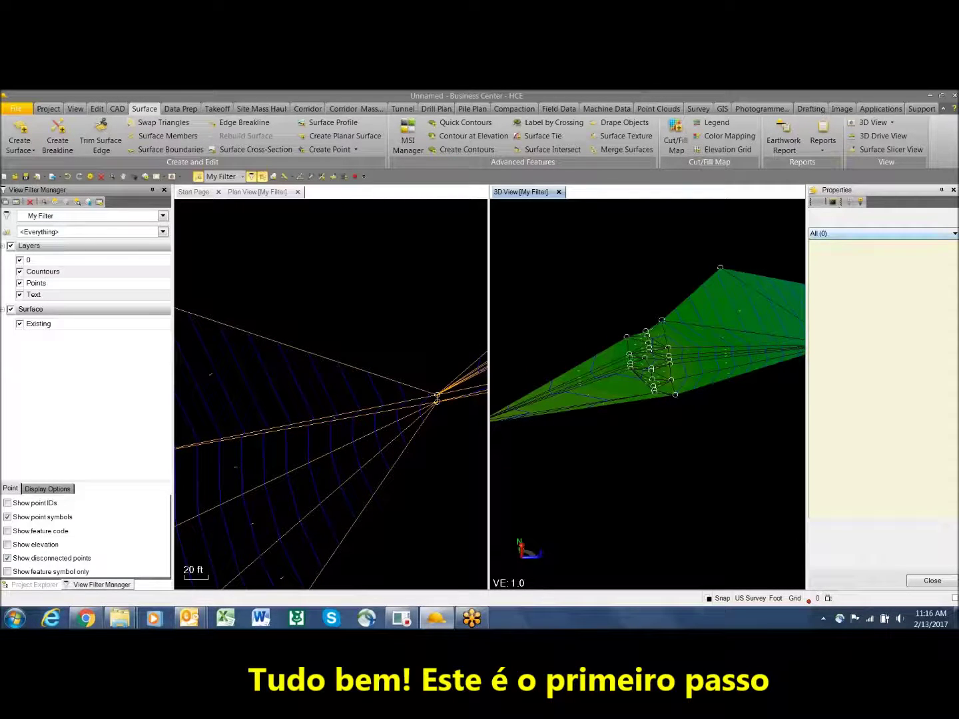
Close the properties and start a new empty project without saving the changes to the current one
click(954, 190)
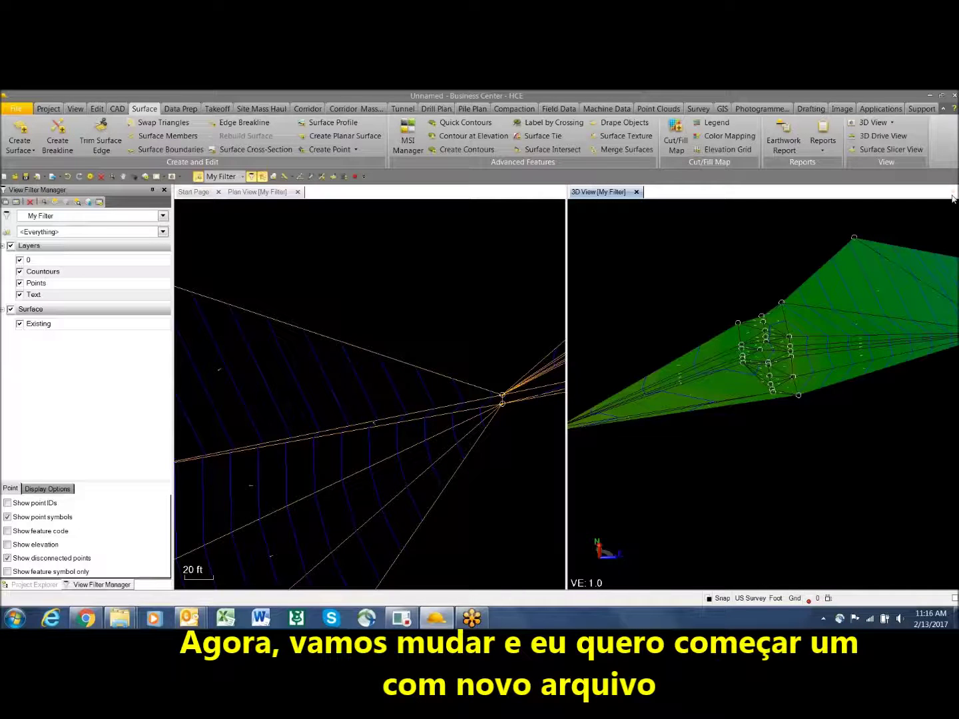
click(4, 176)
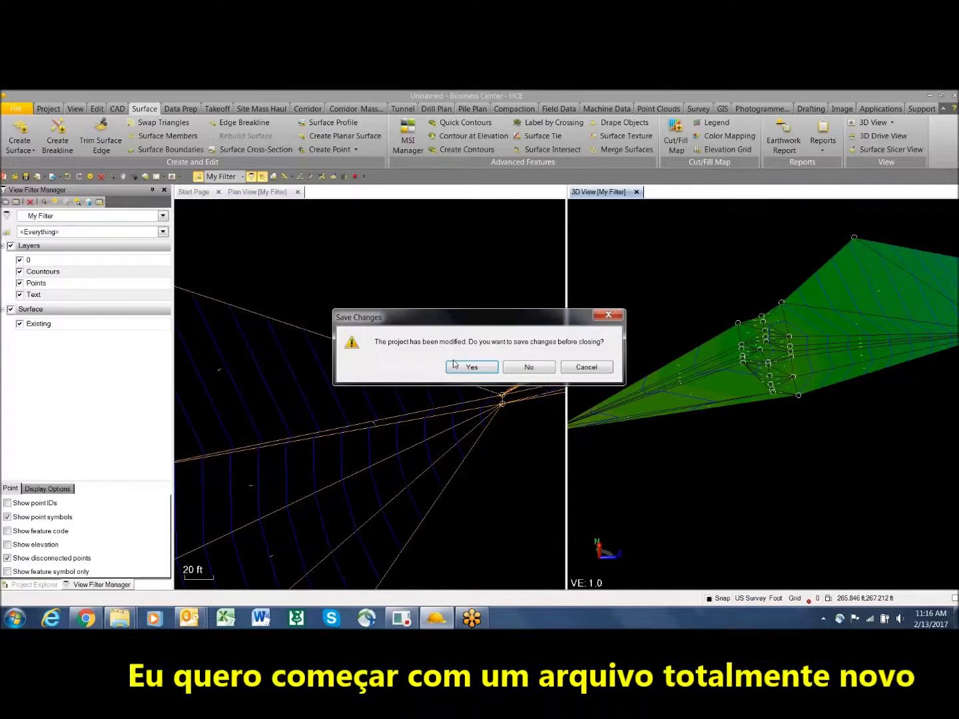
click(528, 368)
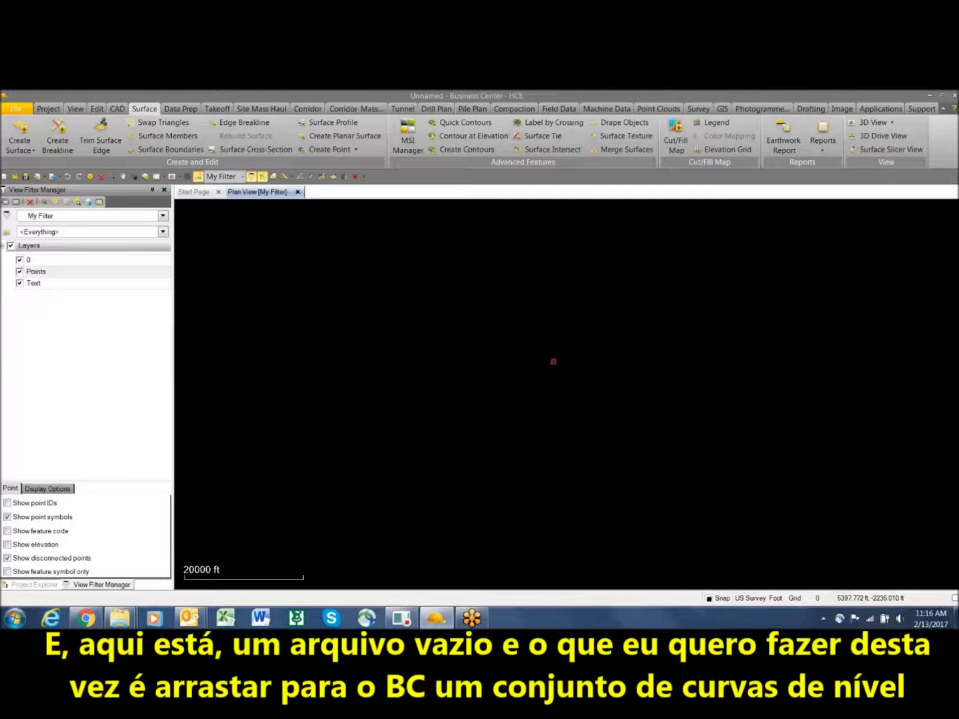
click(107, 623)
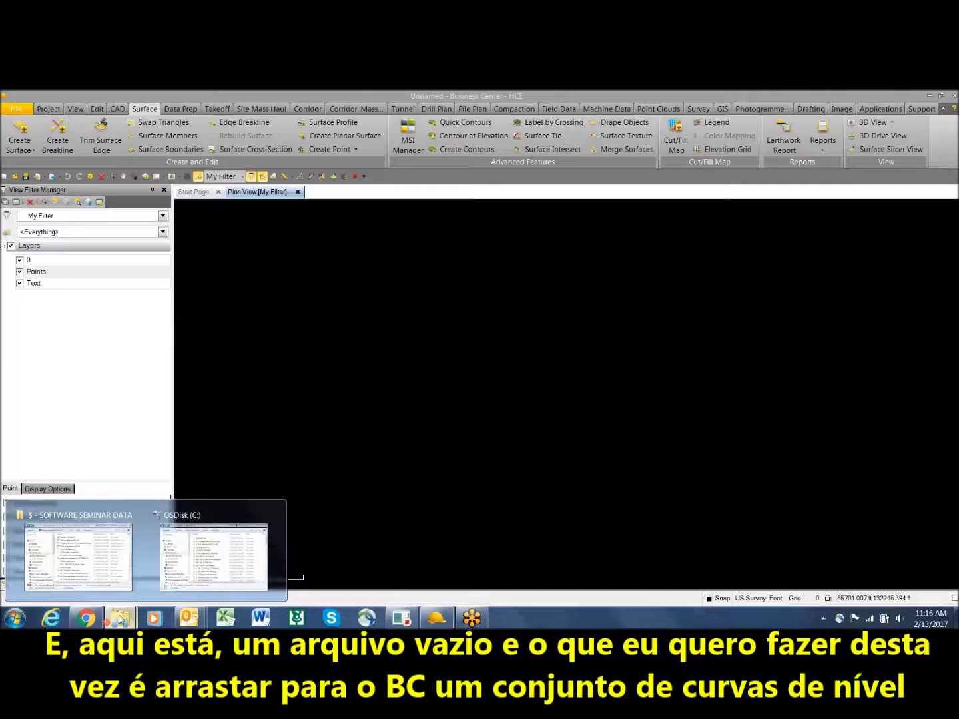
click(227, 574)
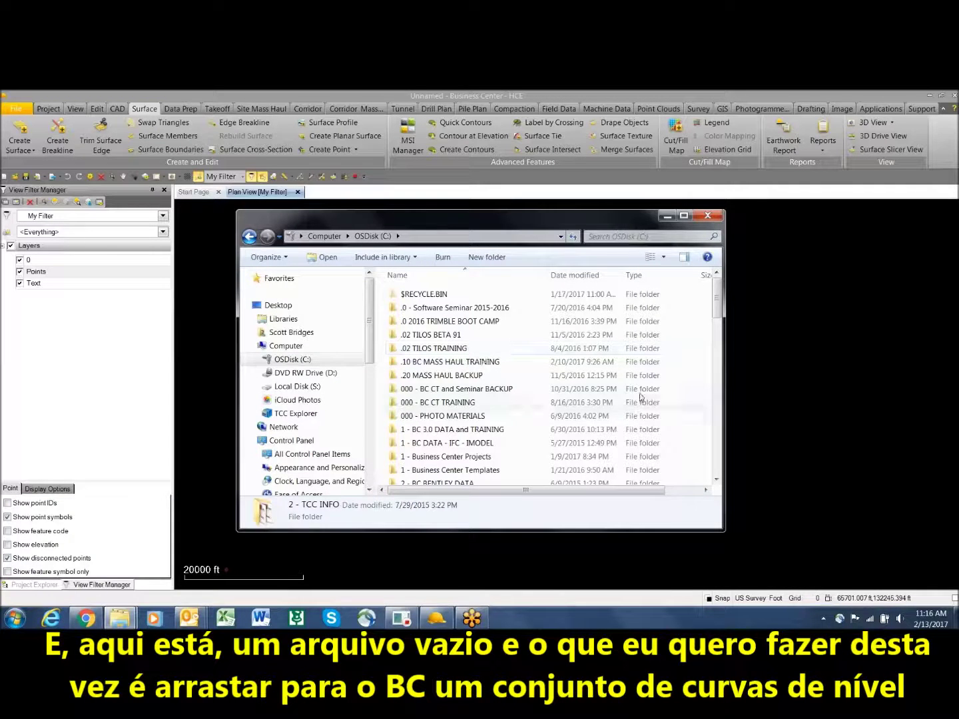
drag(717, 312, 718, 357)
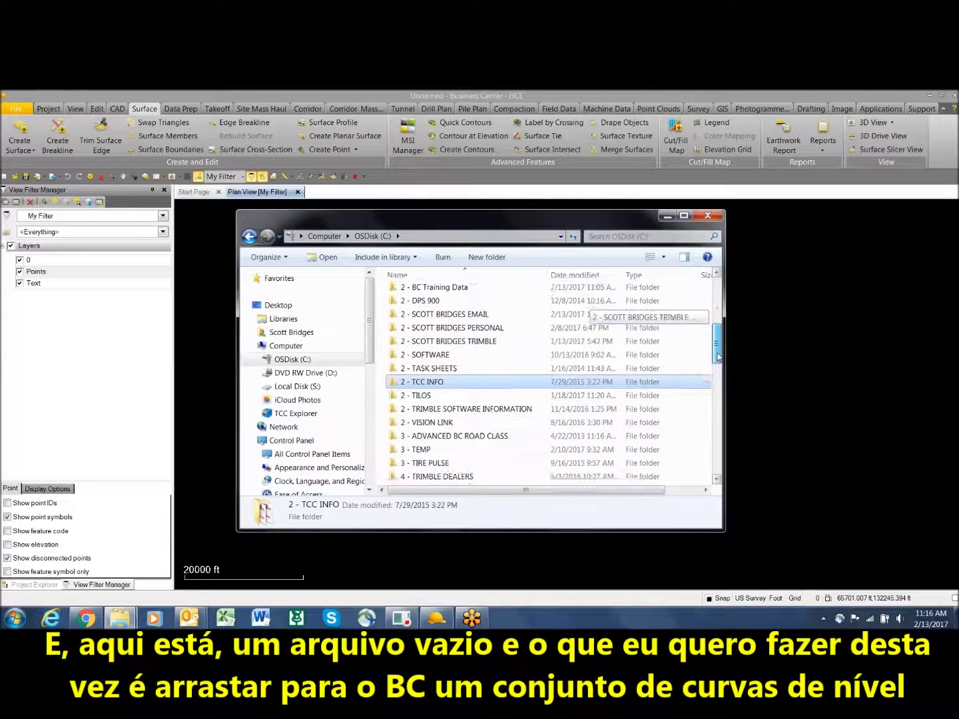
Import 2D Job Site Contours.dxf from the $ - SOFTWARE SEMINAR DATA folder into the new project
mouse_move(119, 618)
click(99, 578)
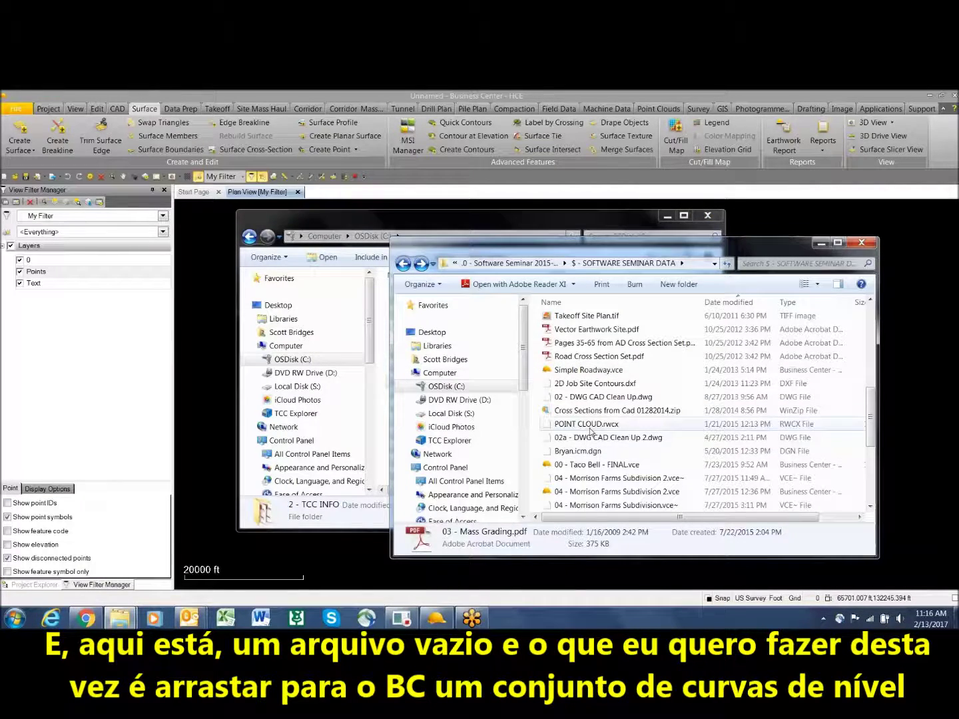
scroll(588, 451, down, 4)
scroll(590, 456, down, 1)
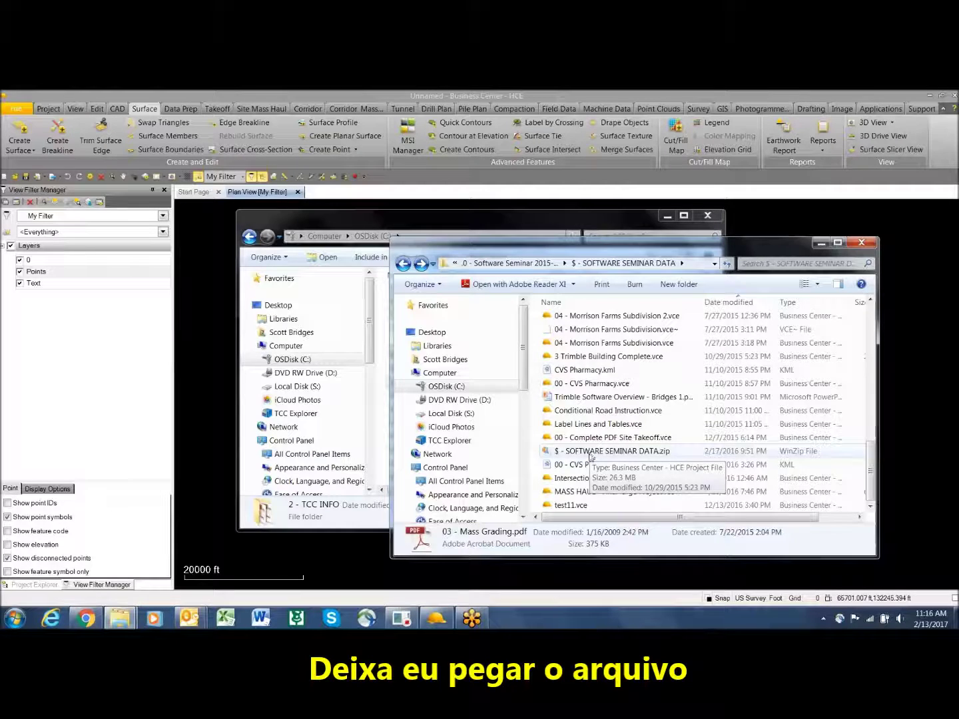
scroll(590, 456, up, 4)
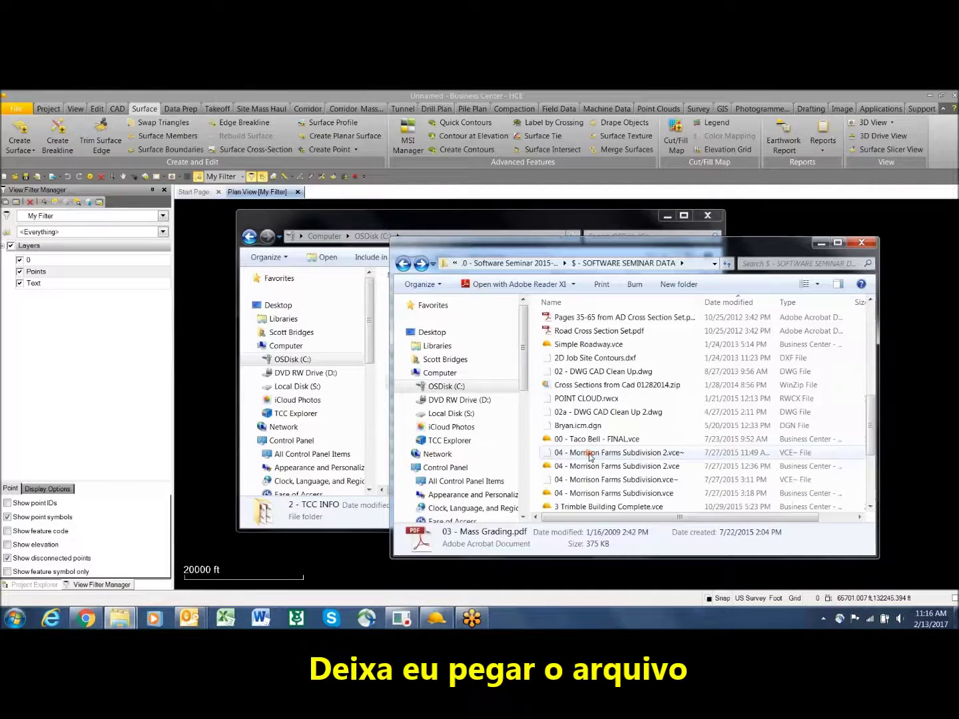
click(580, 360)
drag(581, 360, 925, 501)
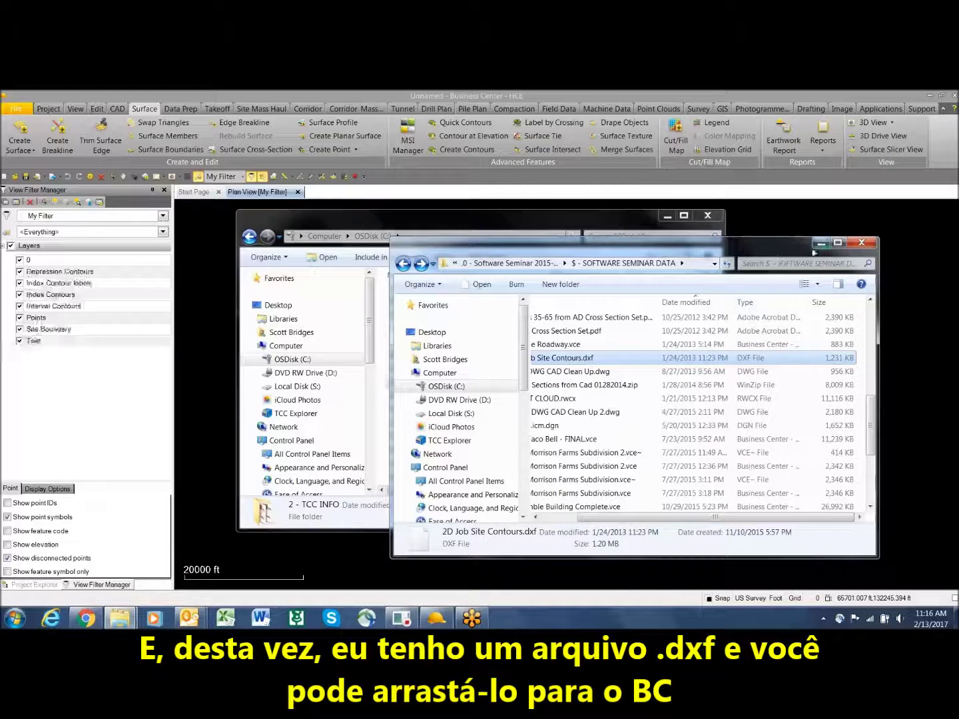
Minimize the folder windows, turn off line marking for the imported contours, and bring up the project commands
click(679, 231)
click(667, 215)
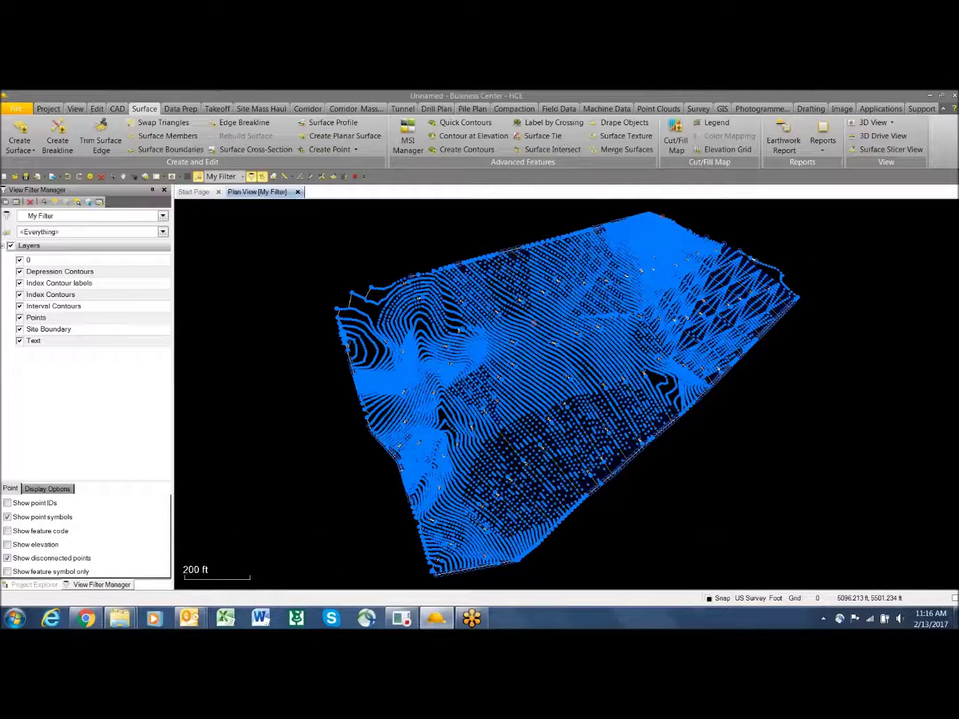
click(199, 177)
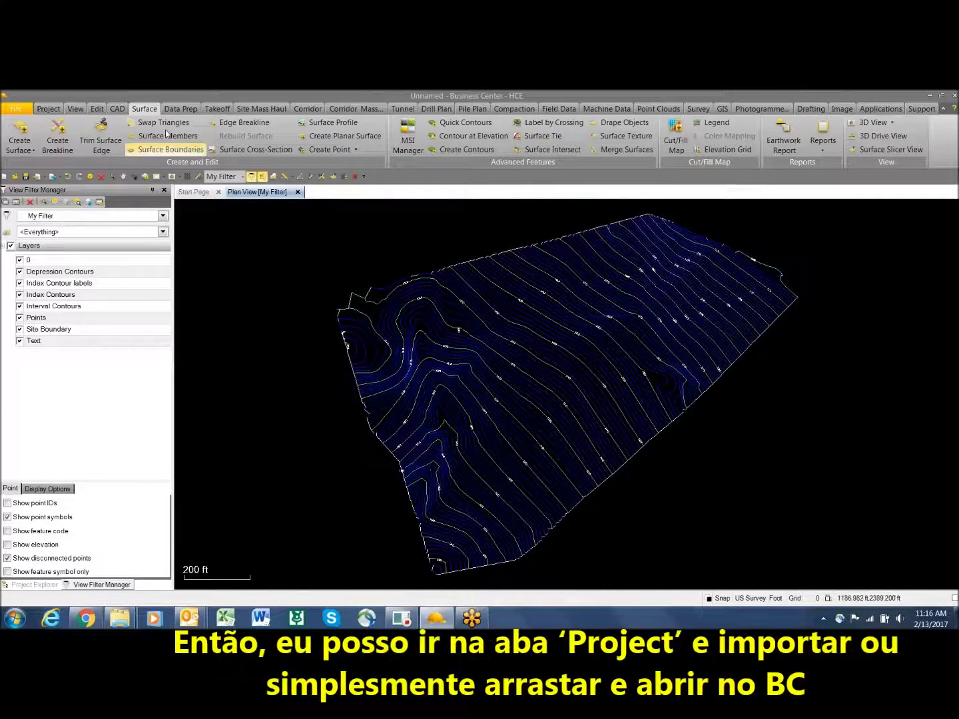
click(48, 110)
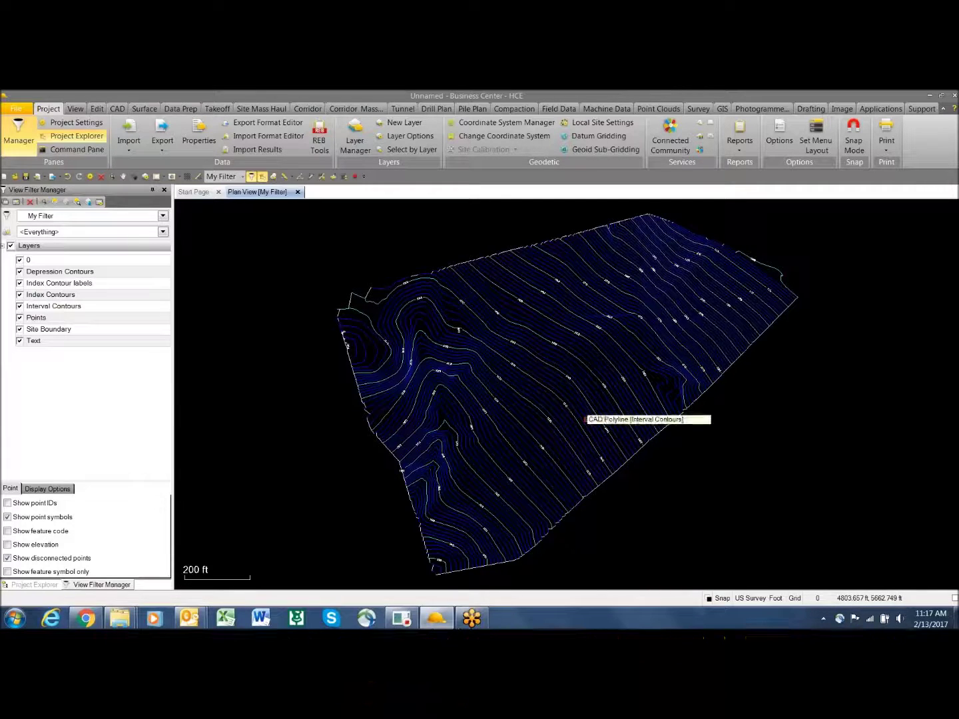
Check the elevation property of an index contour labeled 1035, one labeled 1040, and an adjacent interval contour
scroll(585, 420, up, 2)
scroll(585, 420, up, 2)
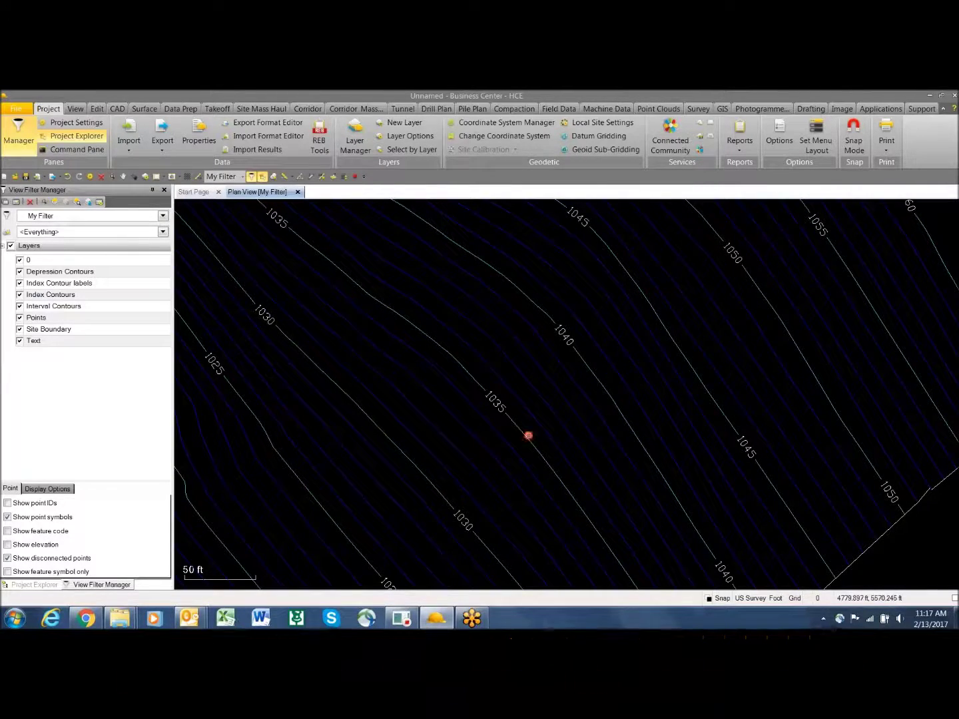
click(527, 437)
right_click(528, 437)
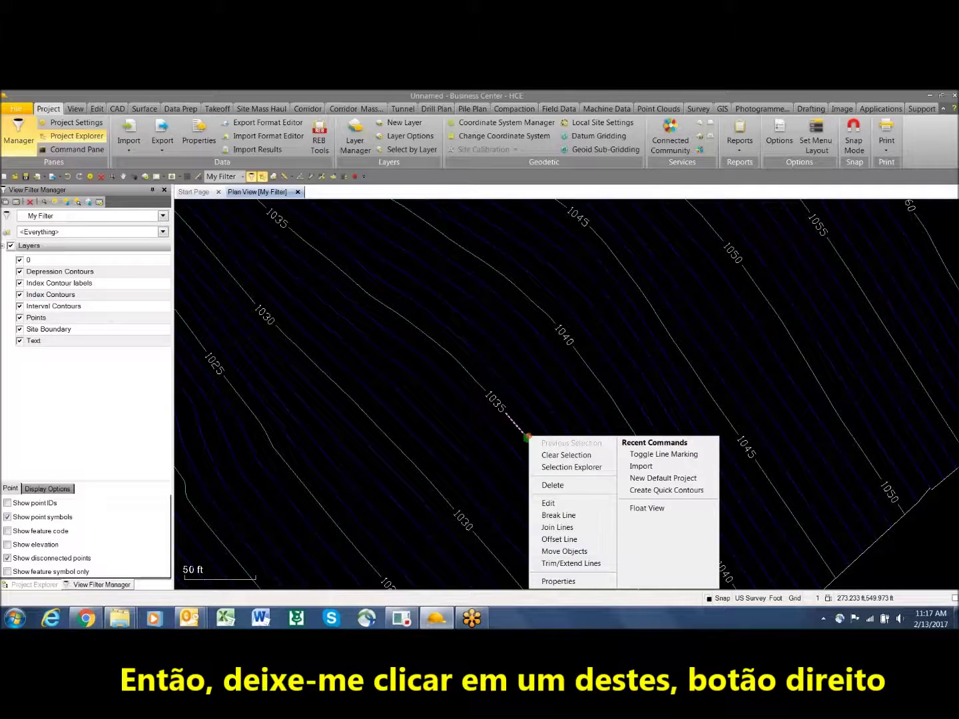
click(566, 578)
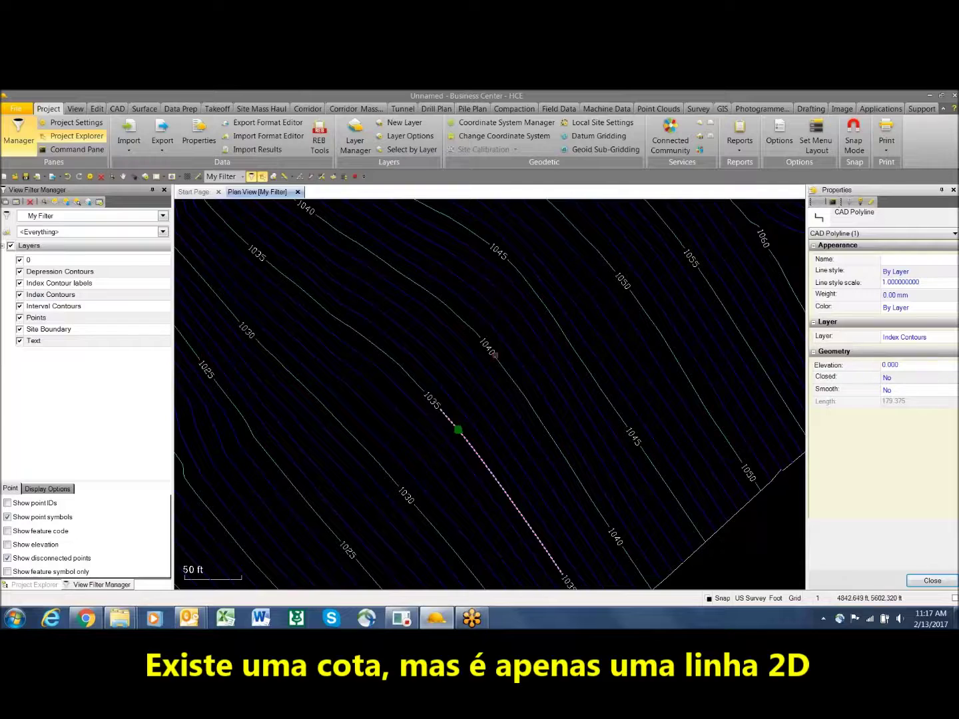
click(505, 374)
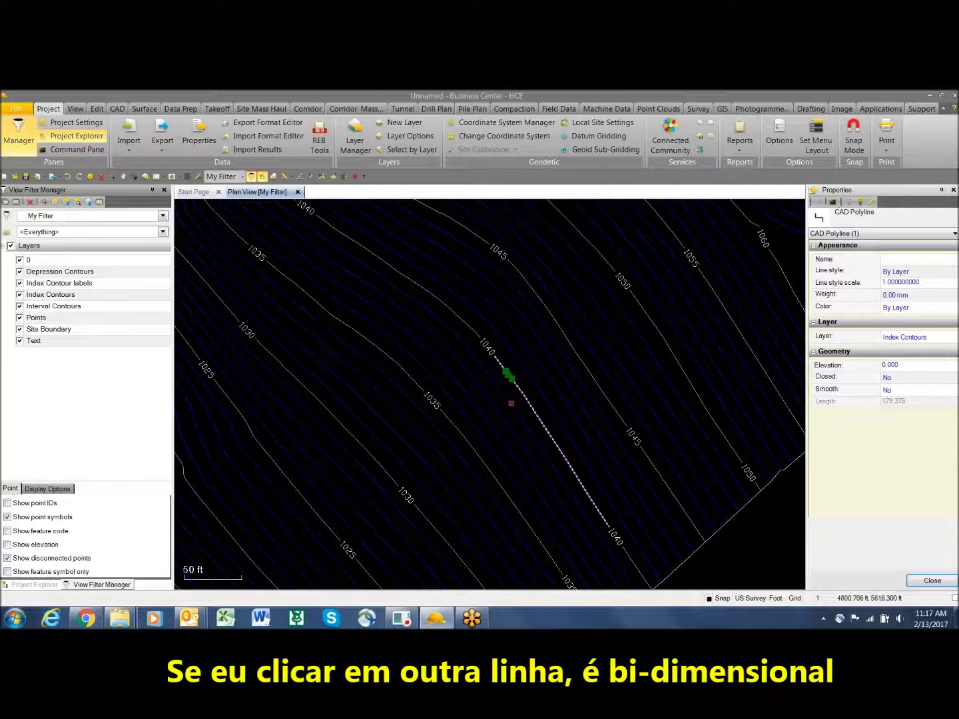
click(511, 403)
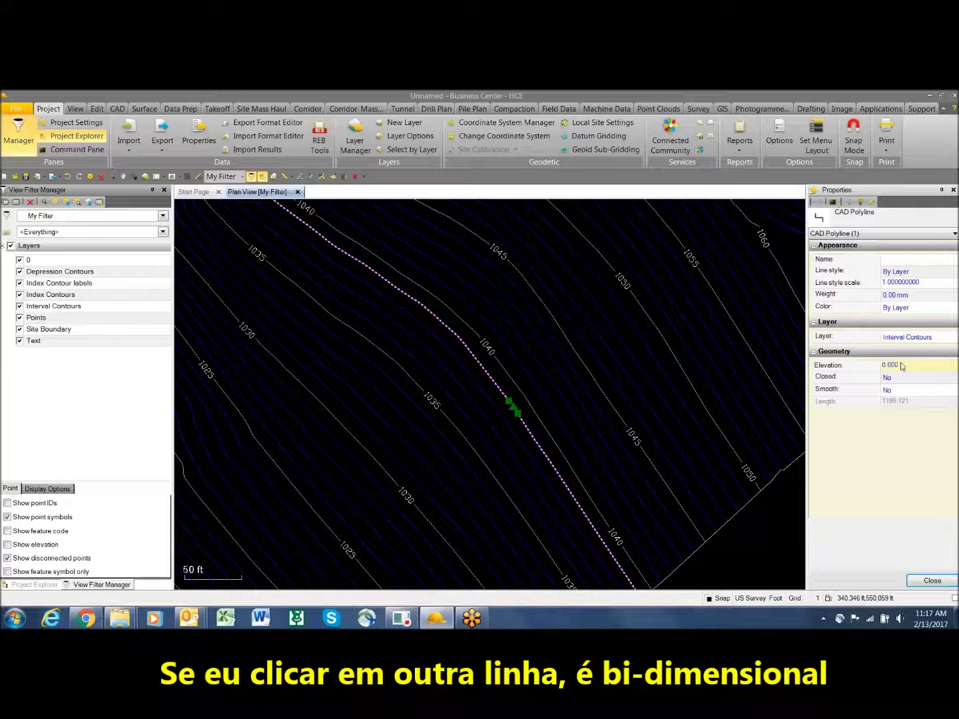
click(913, 582)
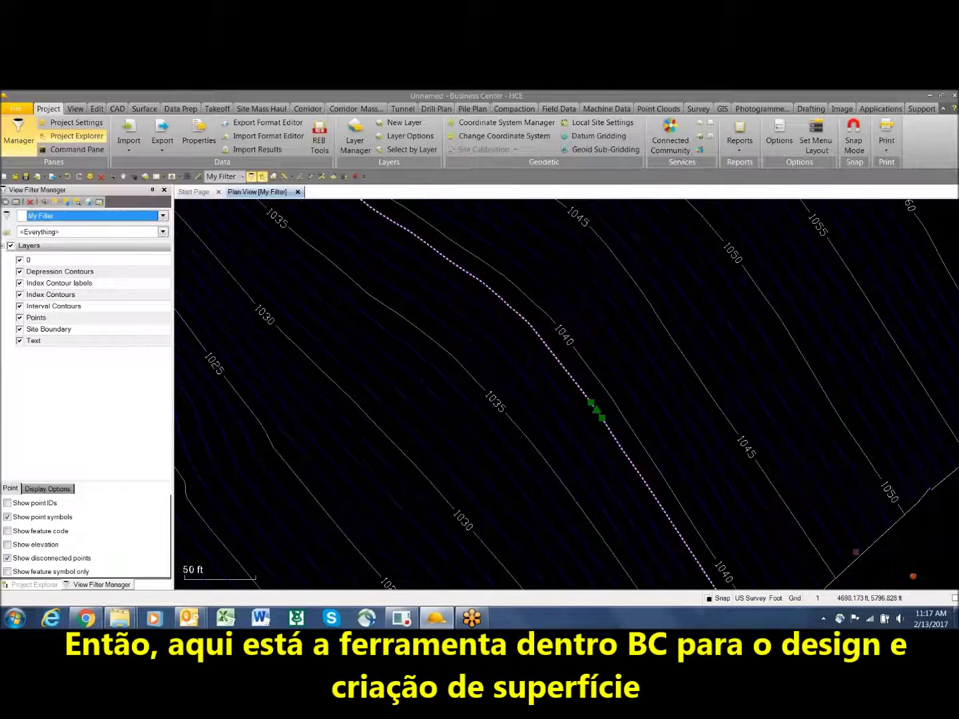
Set the zero elevation display option to show zero-elevation objects in the alternate color Magenta
scroll(529, 411, down, 5)
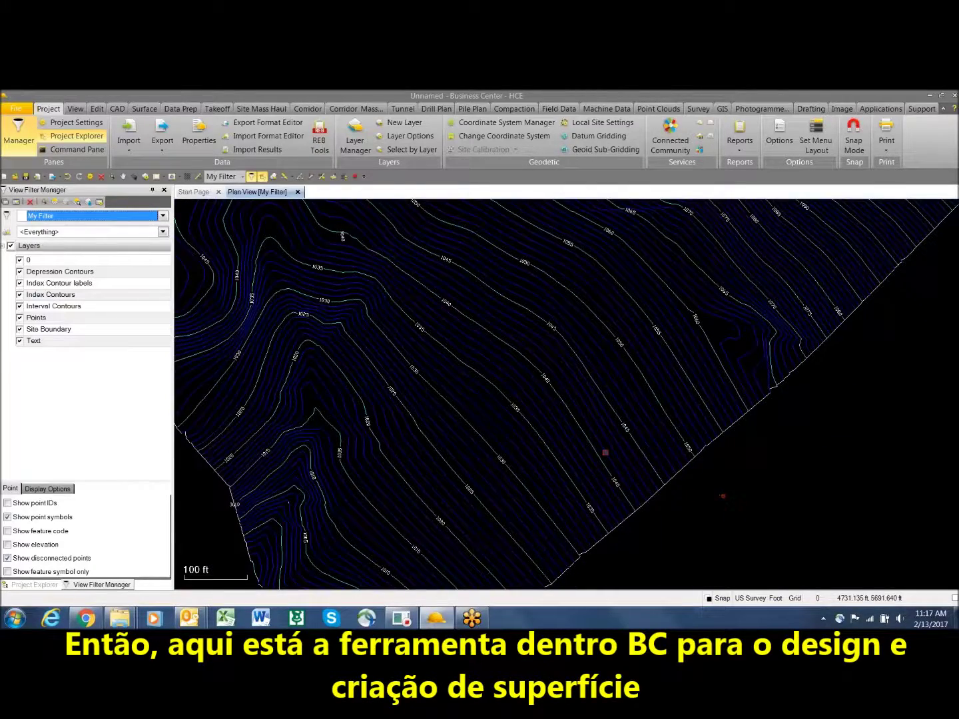
scroll(609, 453, down, 3)
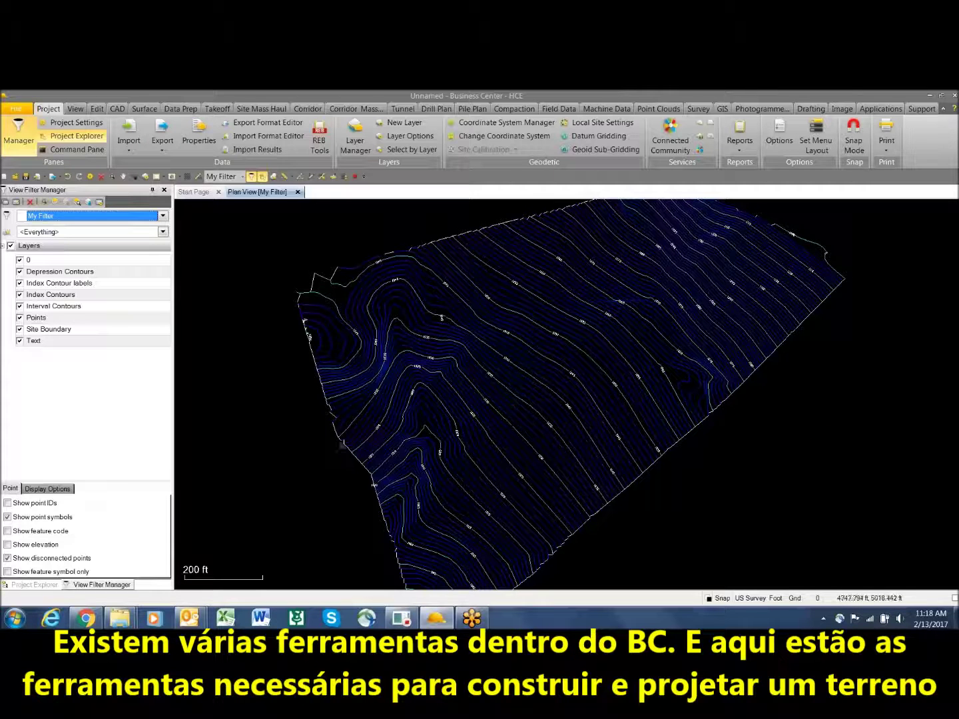
click(66, 490)
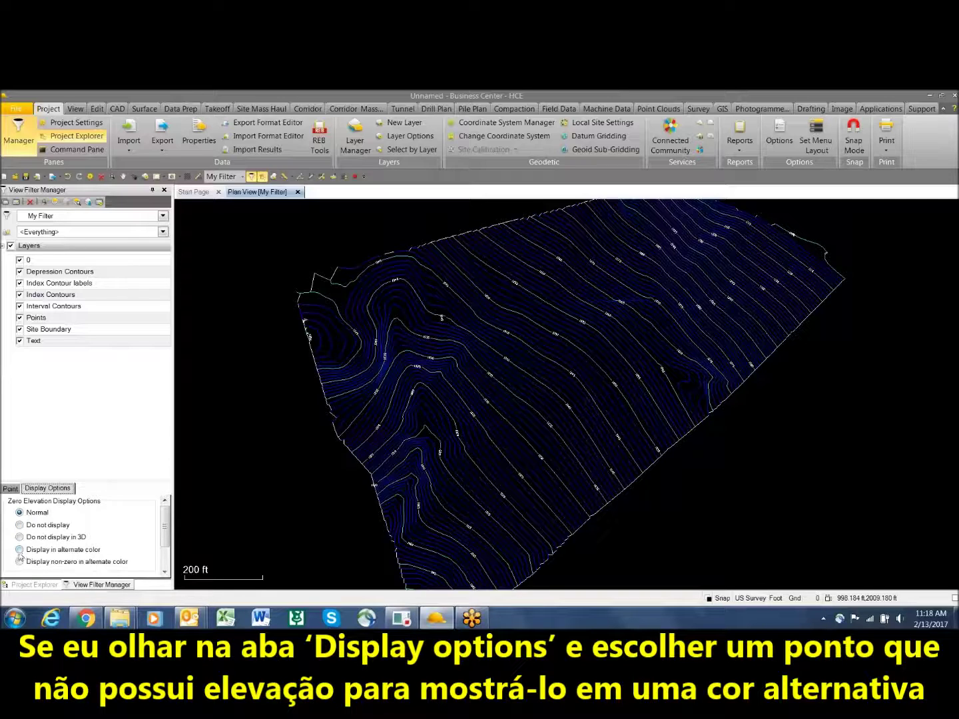
drag(123, 481, 126, 405)
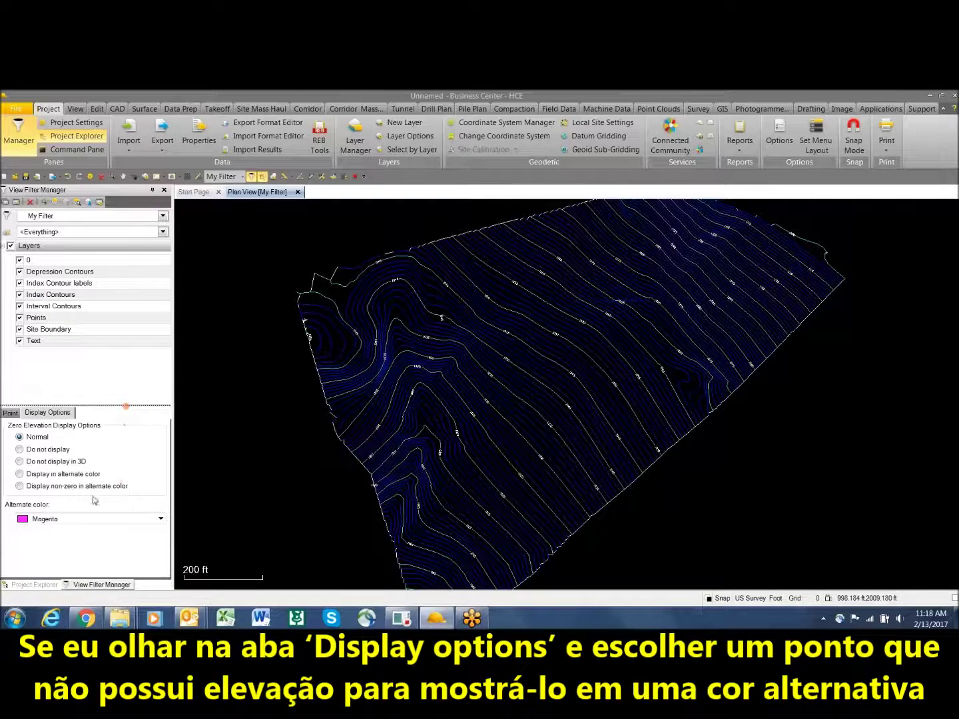
click(20, 474)
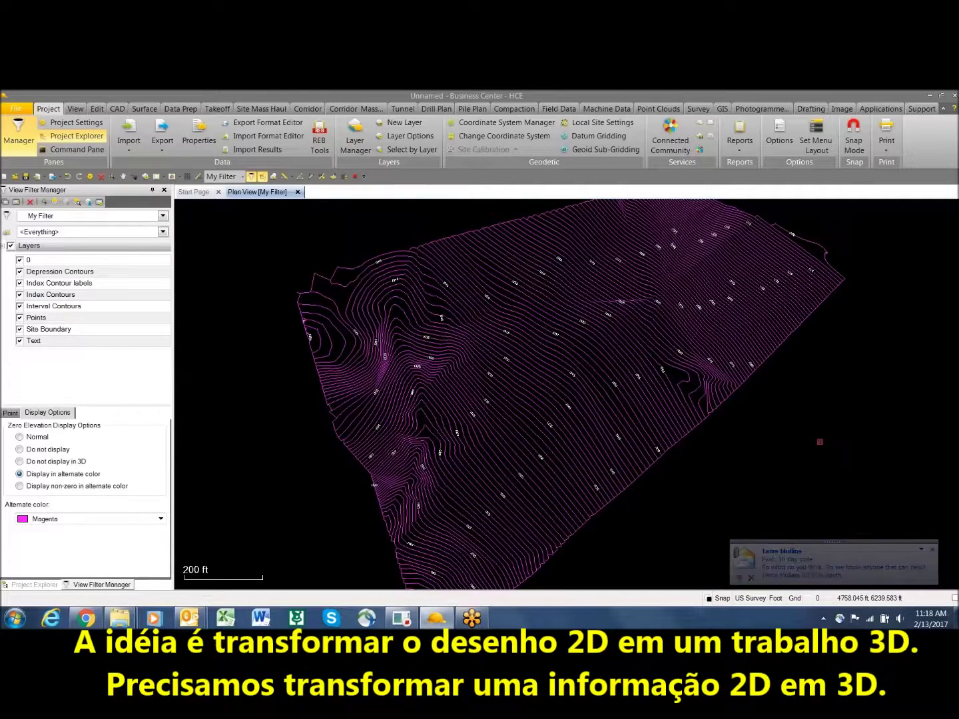
Close all open Microsoft Outlook windows
right_click(188, 620)
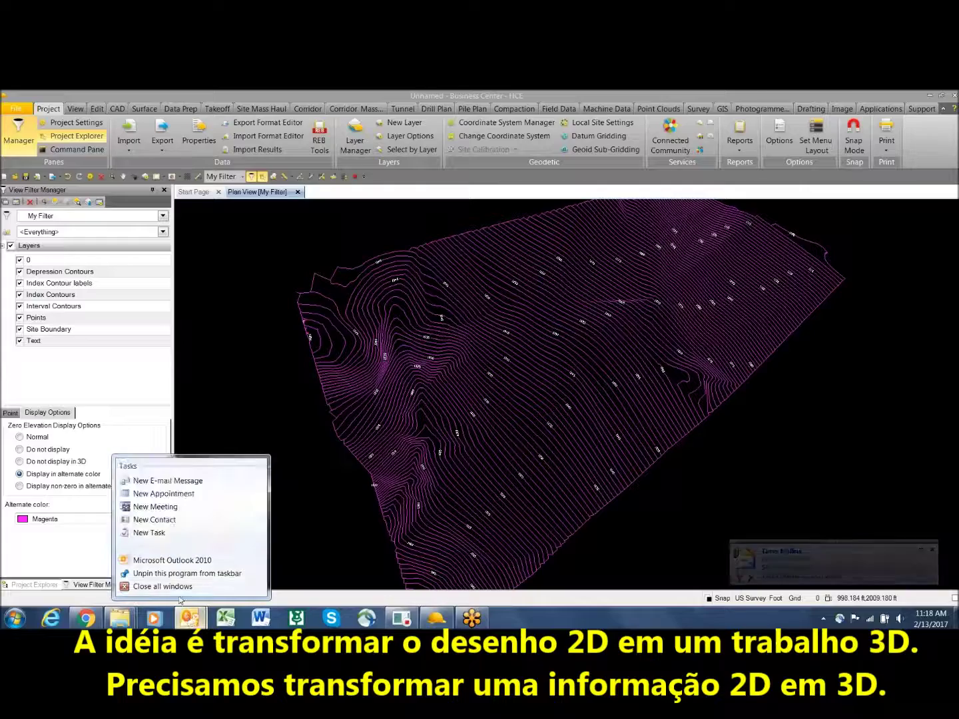
click(177, 587)
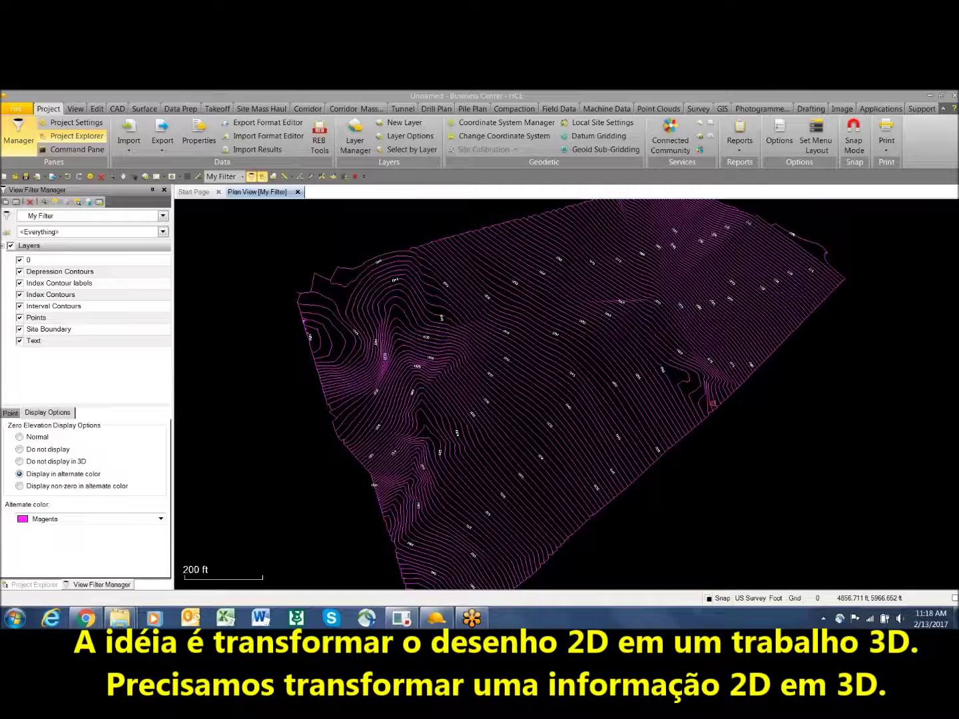
Elevate the contours by label, selecting the Index Contour labels and Index Contours layers and joining contours across labels
click(180, 108)
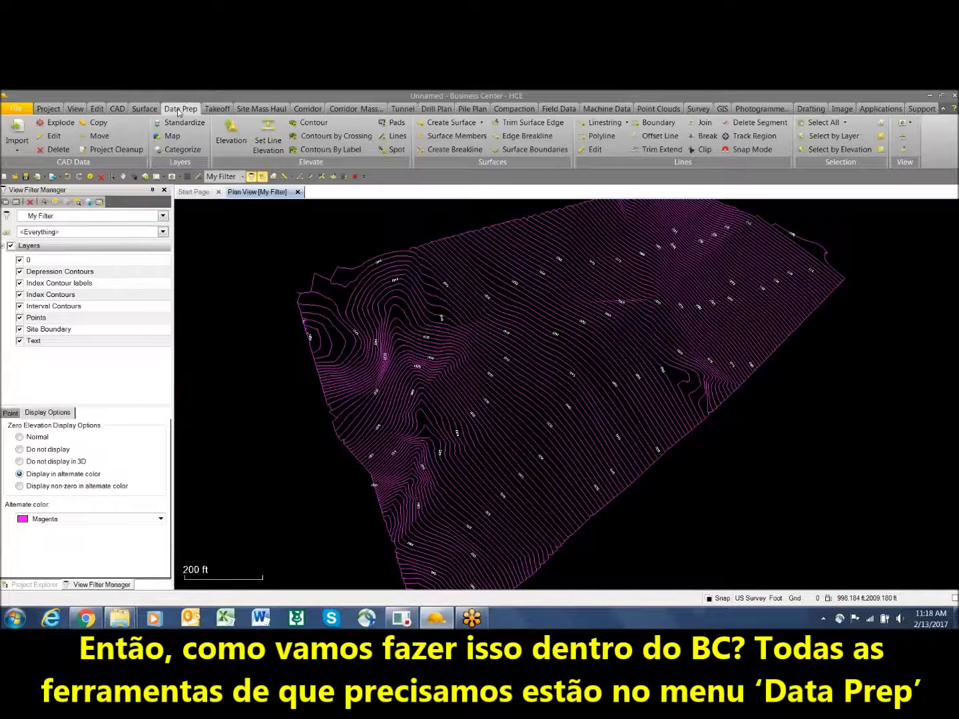
click(321, 151)
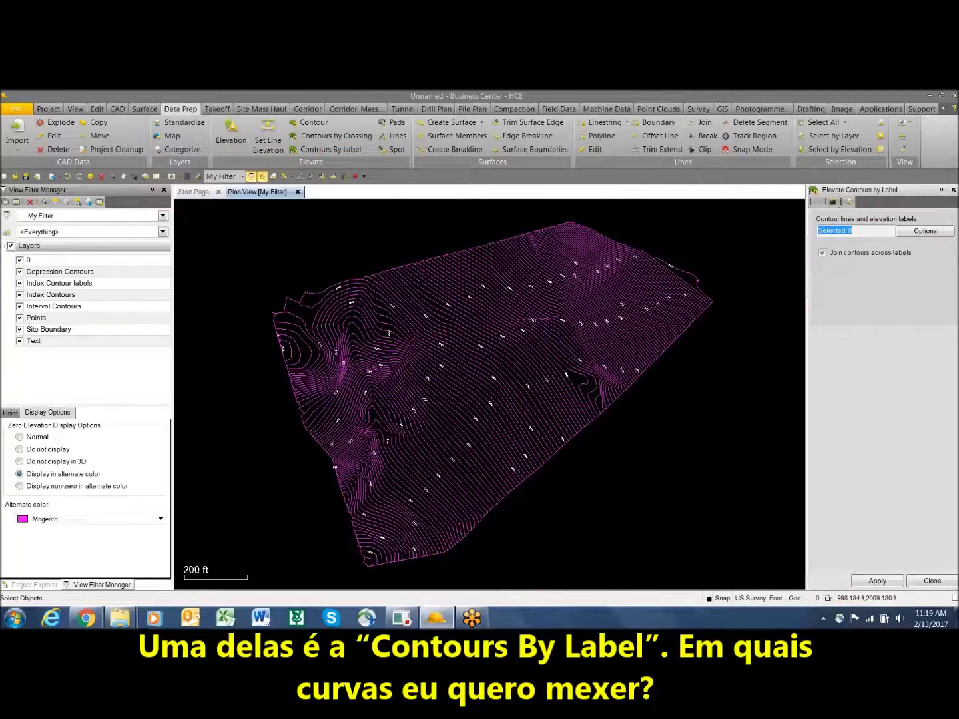
scroll(657, 289, up, 5)
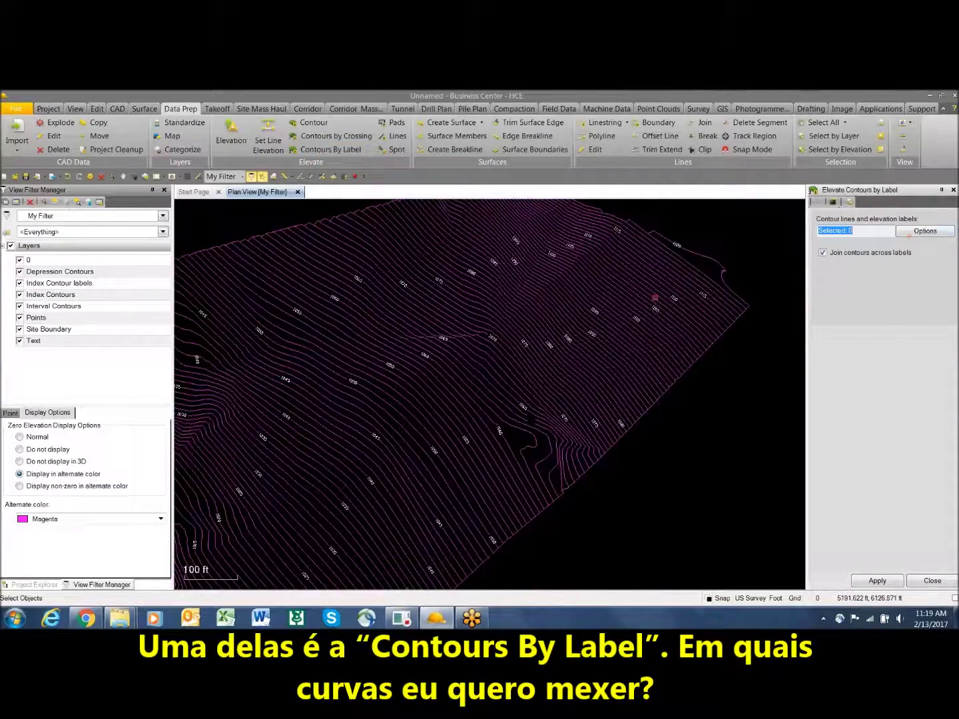
click(897, 231)
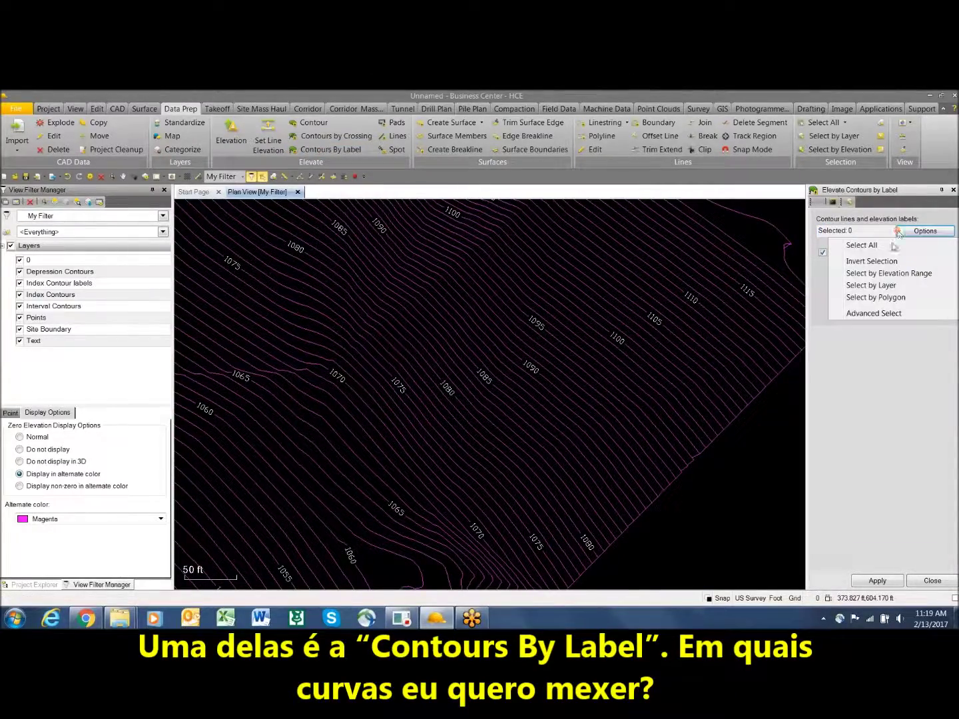
click(889, 287)
click(816, 224)
scroll(651, 337, up, 3)
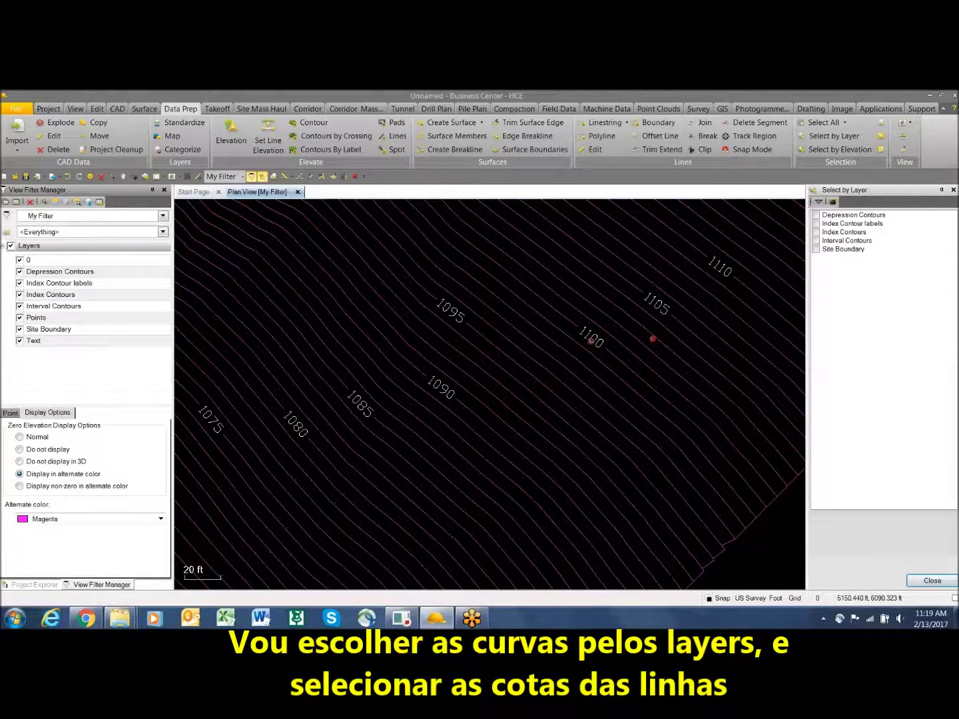
click(816, 232)
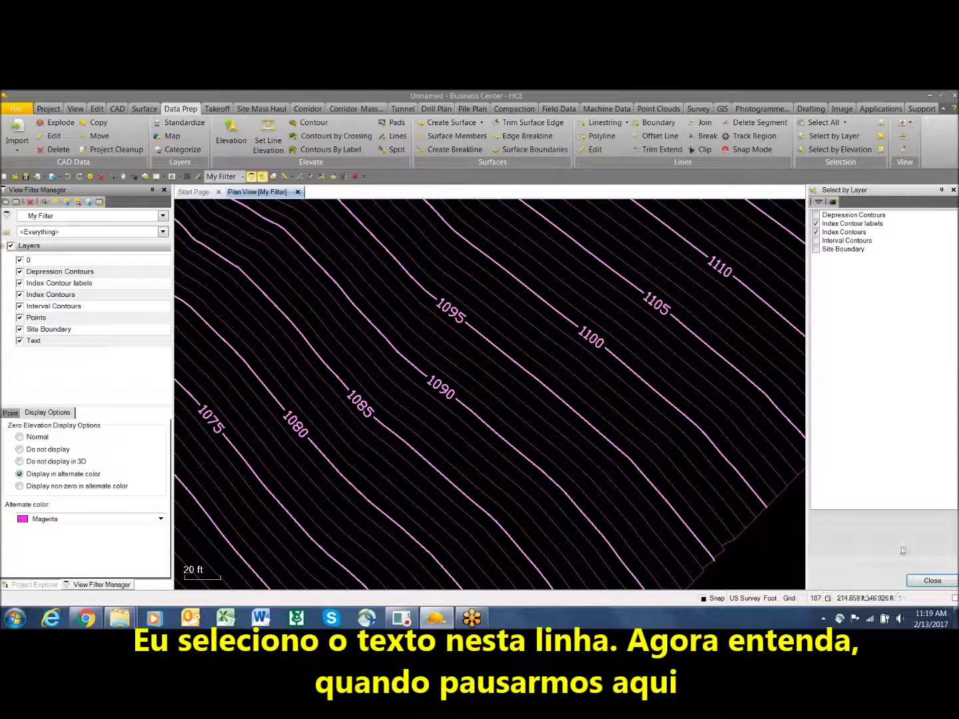
click(932, 580)
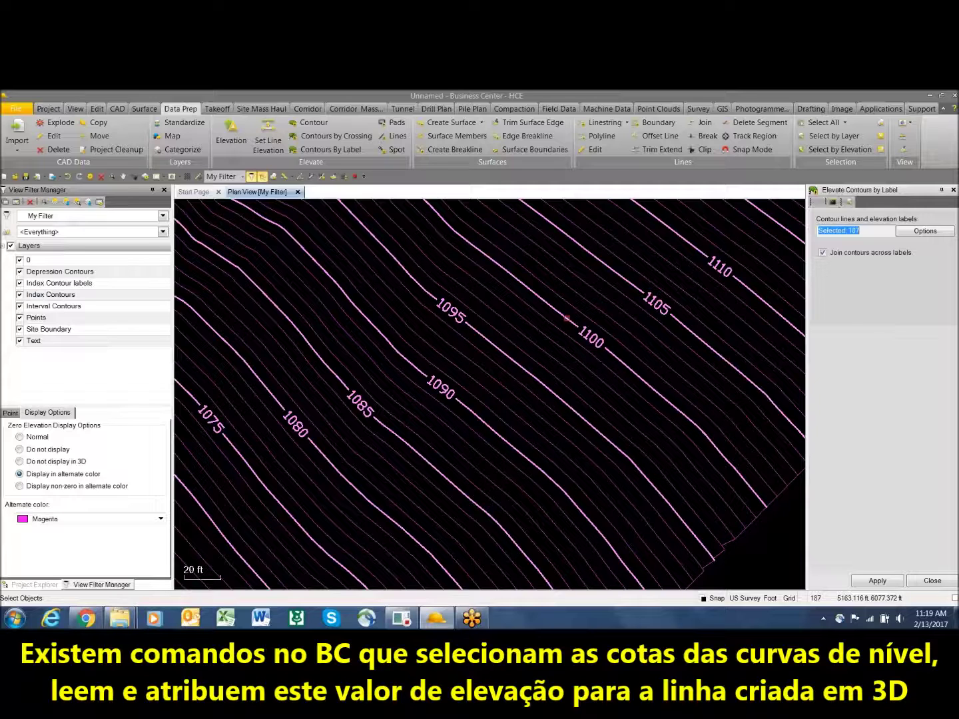
click(891, 581)
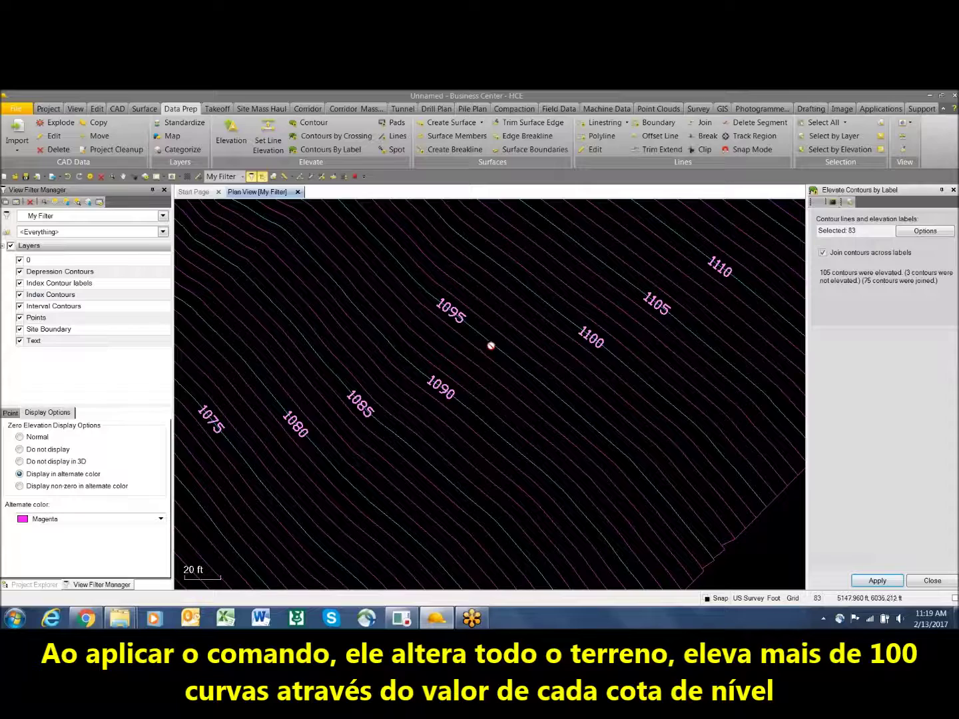
click(931, 581)
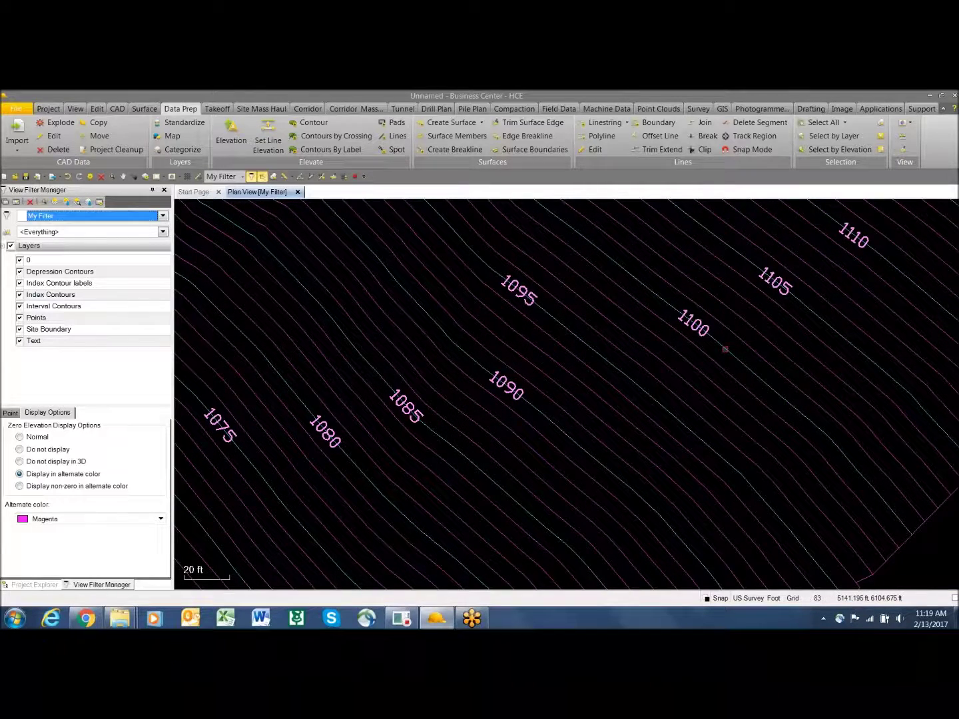
Check the elevation property of the index contour labeled 1100, then clear the selection
click(724, 348)
right_click(724, 349)
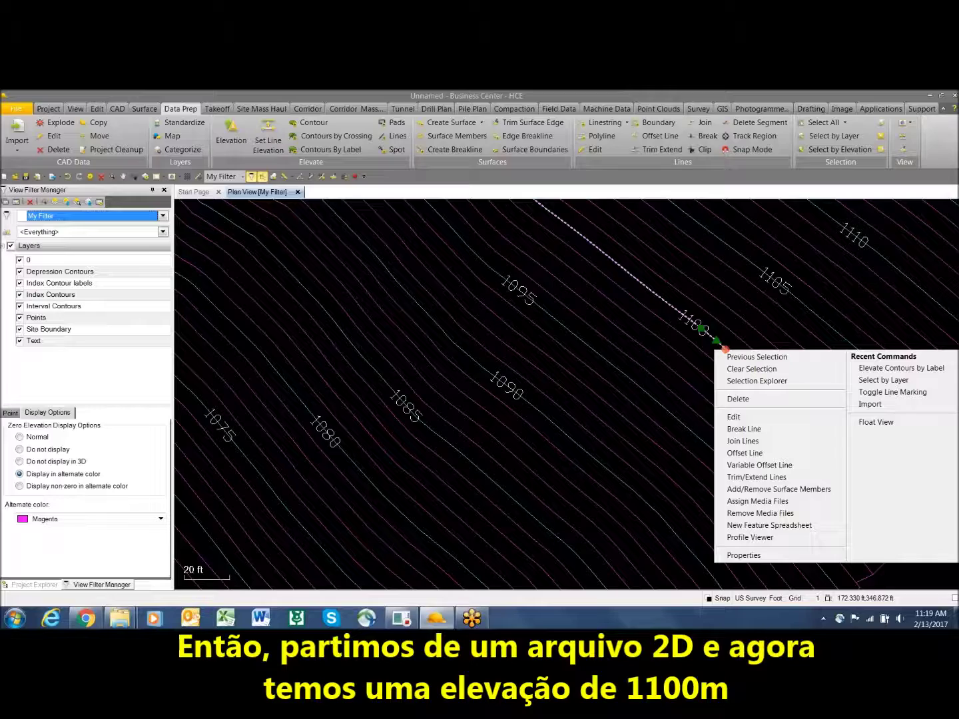
click(765, 555)
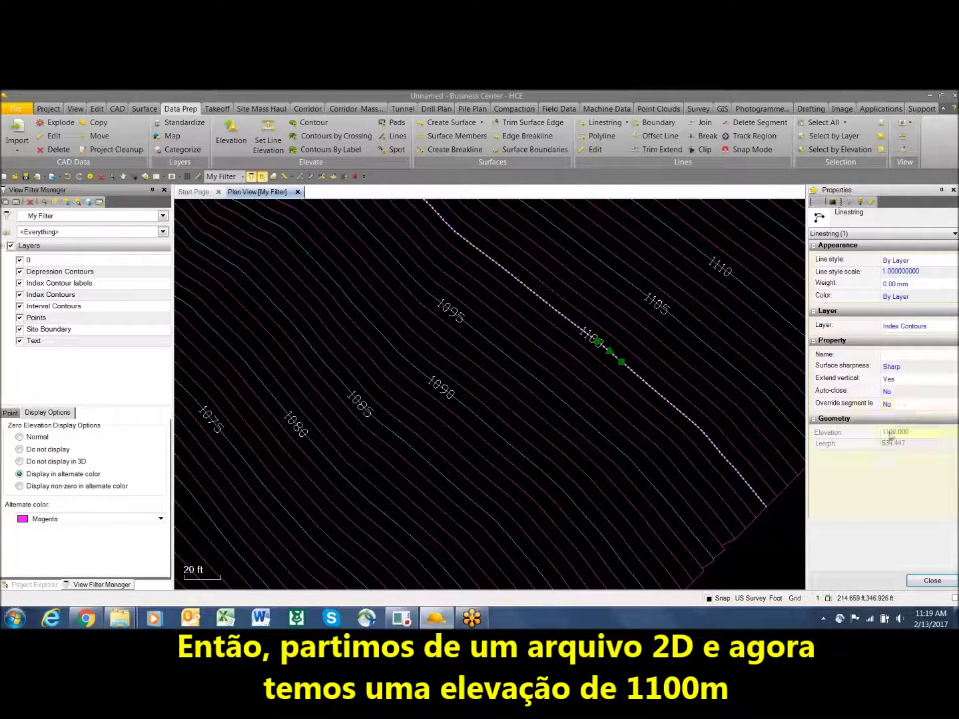
click(772, 555)
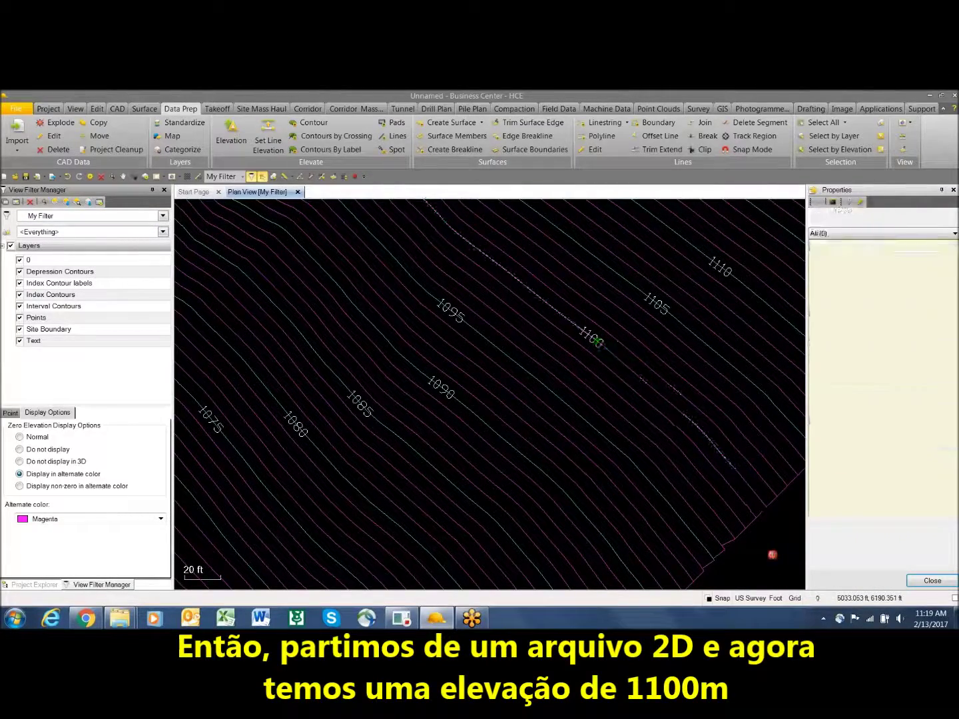
click(932, 581)
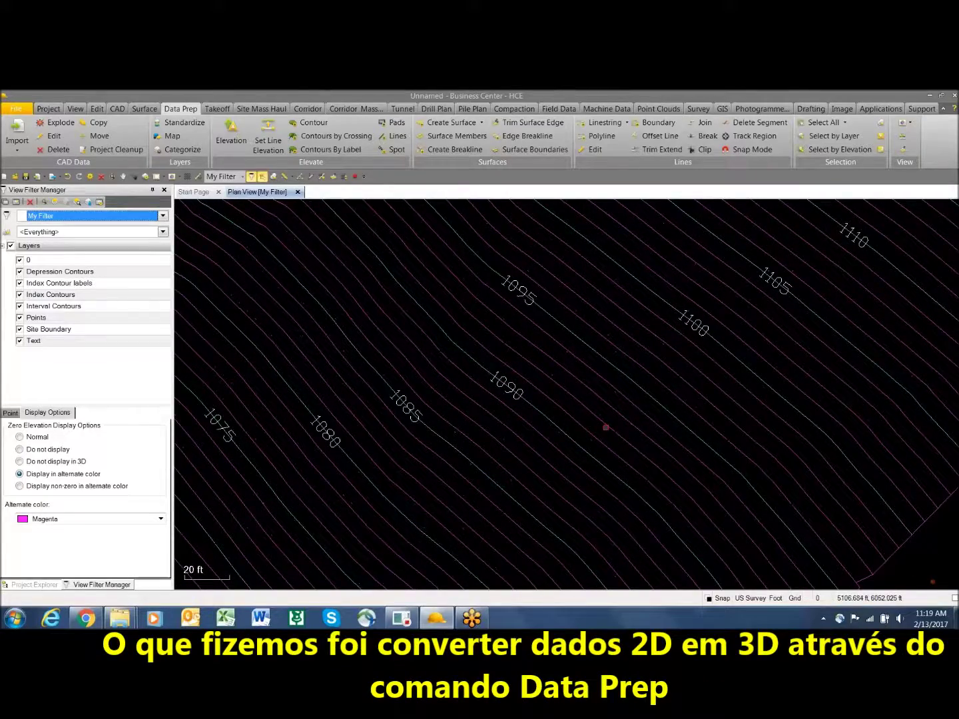
Open a 3D view beside the plan view, tilt it to separate the elevated contours from the flat ones, and widen the plan view
scroll(457, 494, down, 5)
middle_drag(499, 367, 504, 342)
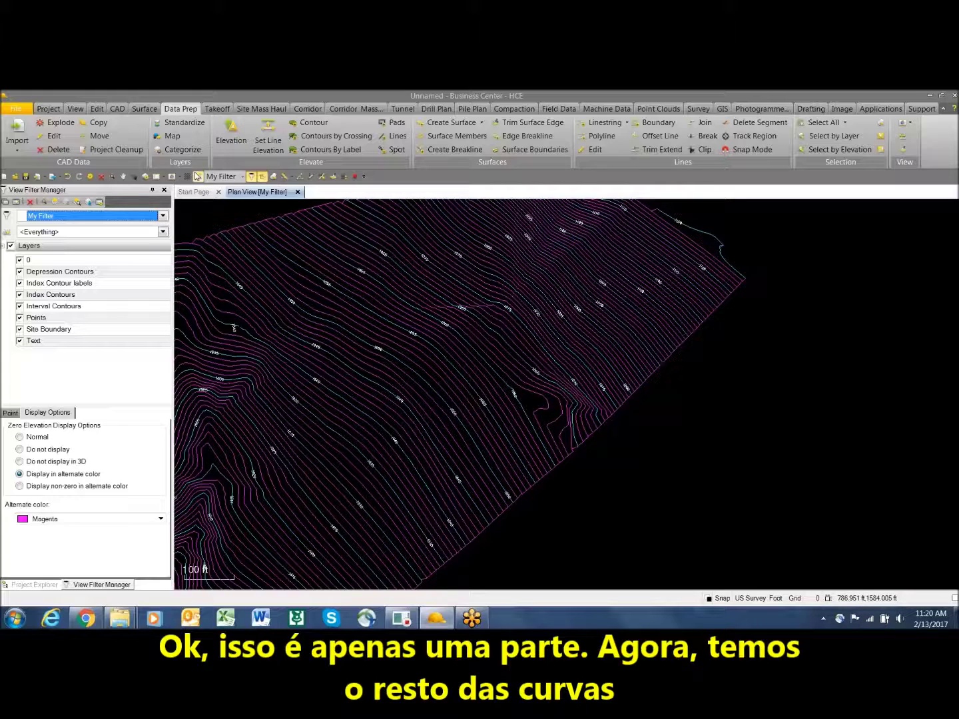
click(173, 178)
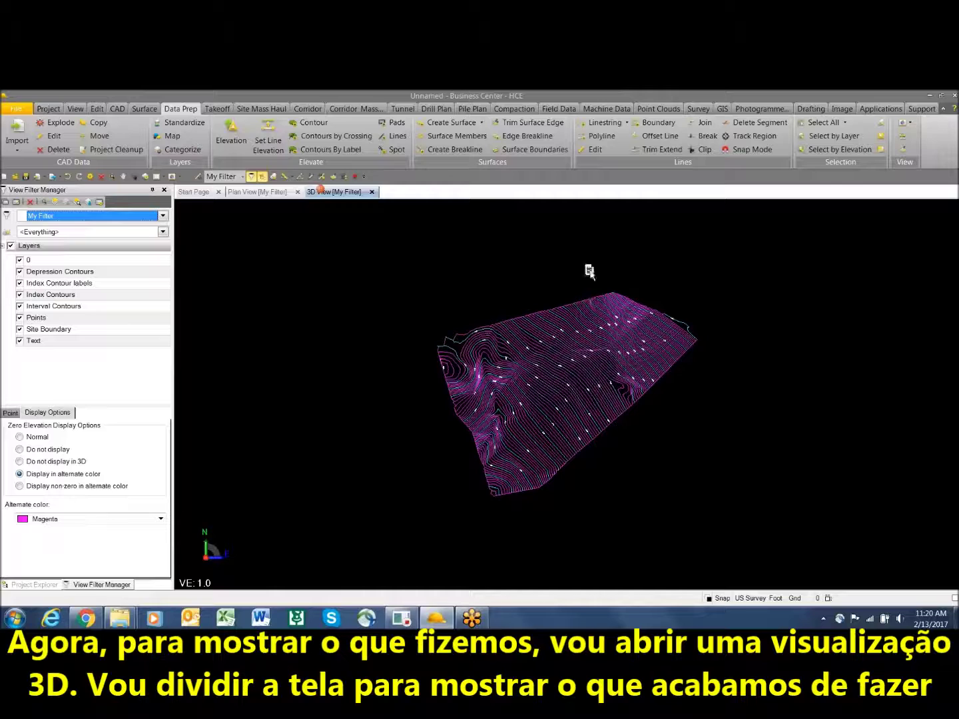
right_drag(793, 303, 792, 303)
click(825, 319)
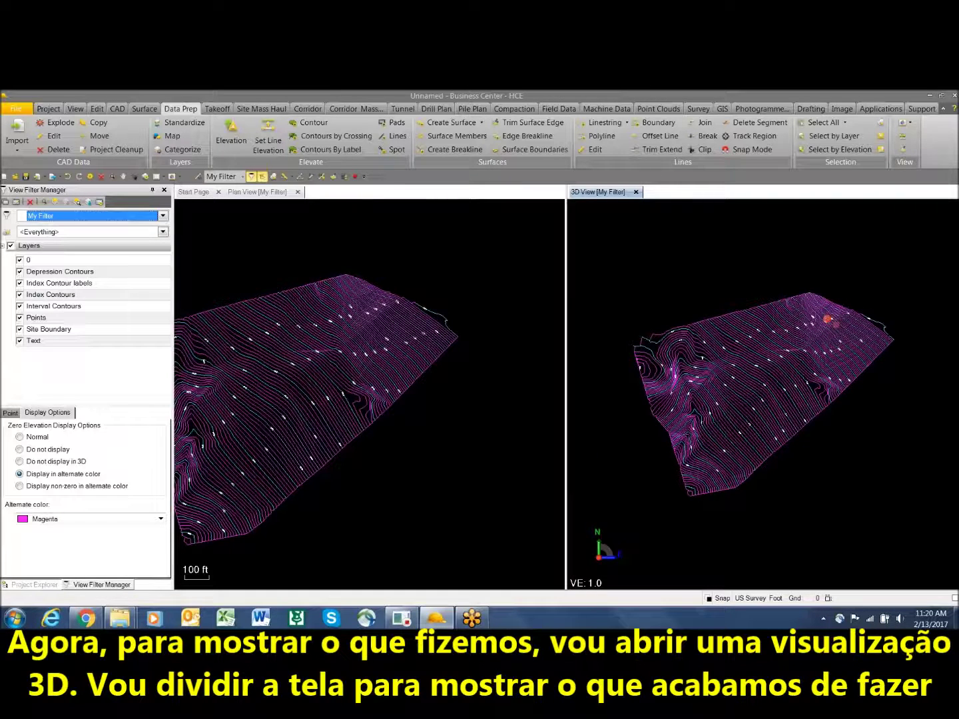
middle_drag(741, 386, 816, 368)
drag(566, 394, 693, 393)
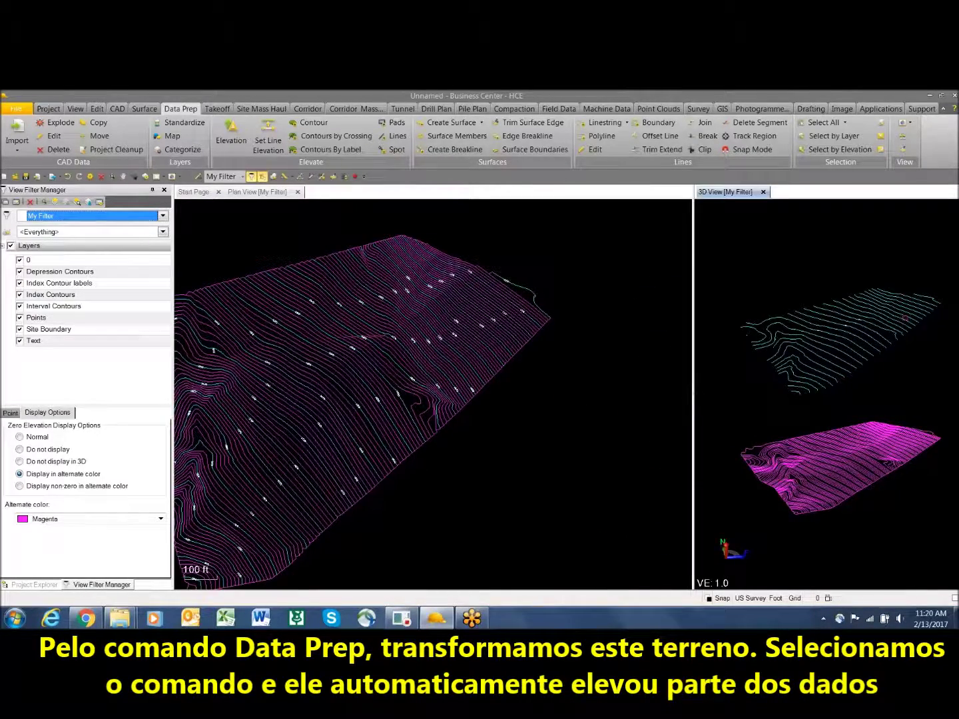
middle_drag(363, 369, 470, 349)
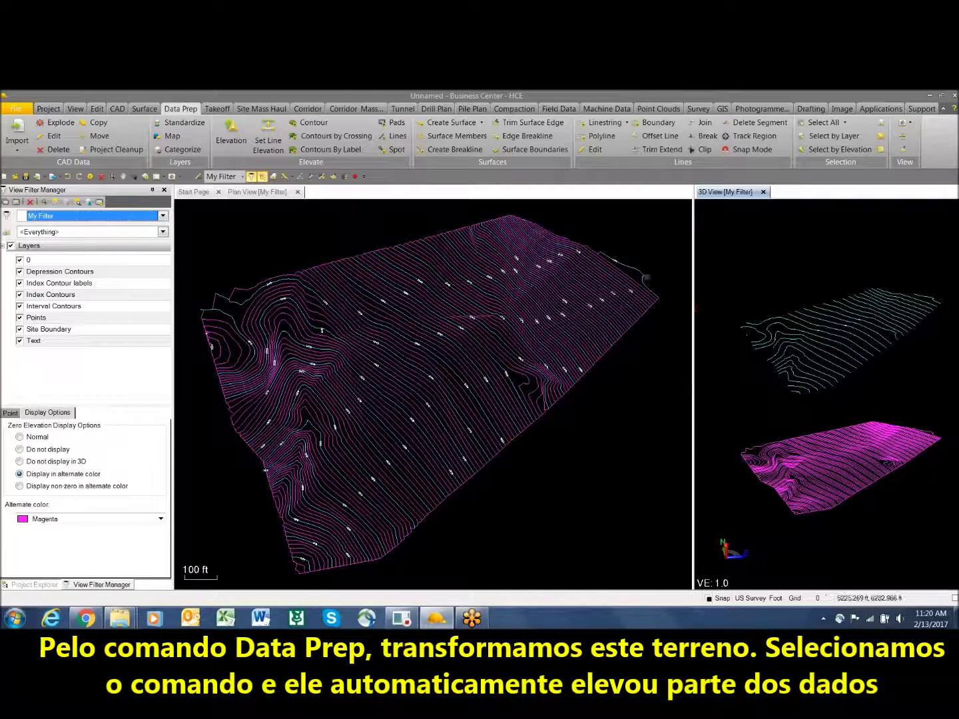
Turn off Snap and elevate contours by crossing with the Automatic method, running the crossing line from near the 1120 contour southwest to the 1070 area
scroll(619, 267, up, 2)
scroll(618, 267, up, 2)
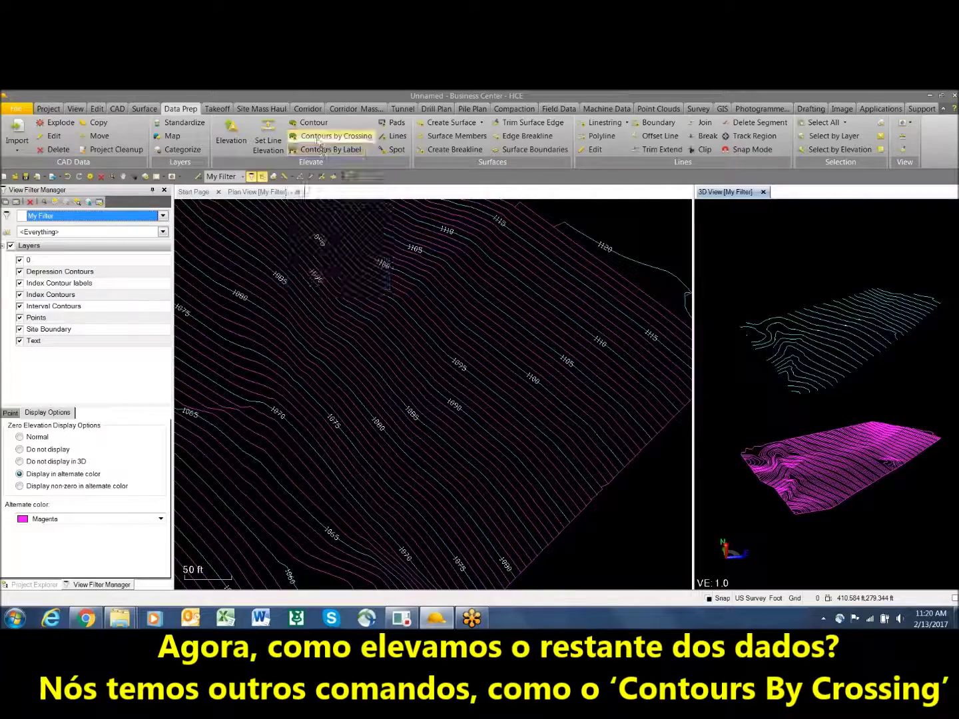
click(318, 137)
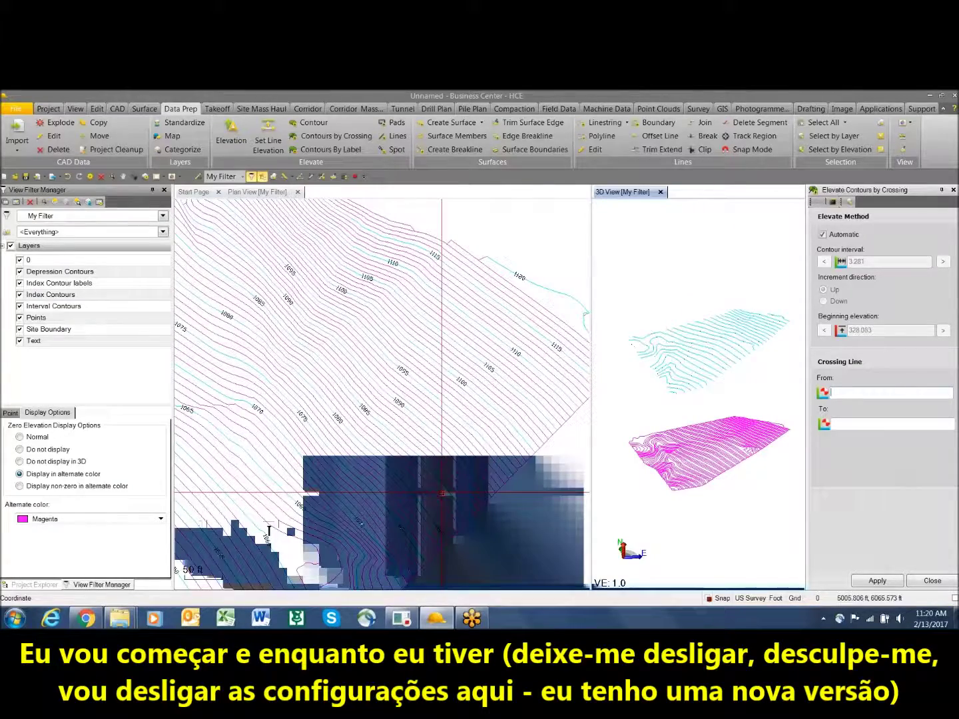
click(723, 599)
click(359, 429)
click(527, 427)
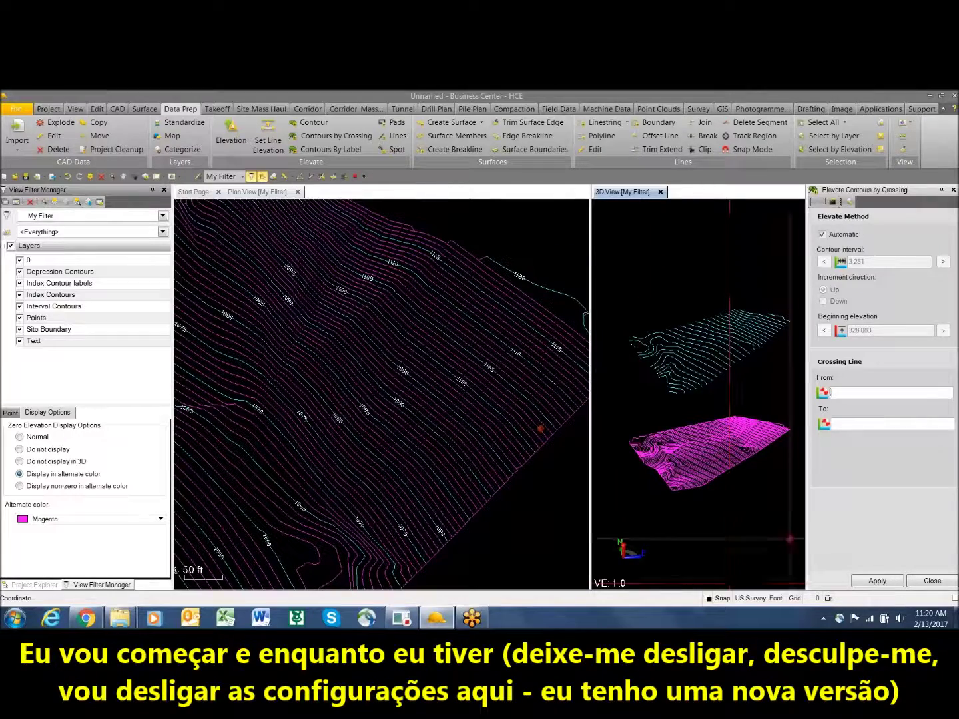
click(497, 270)
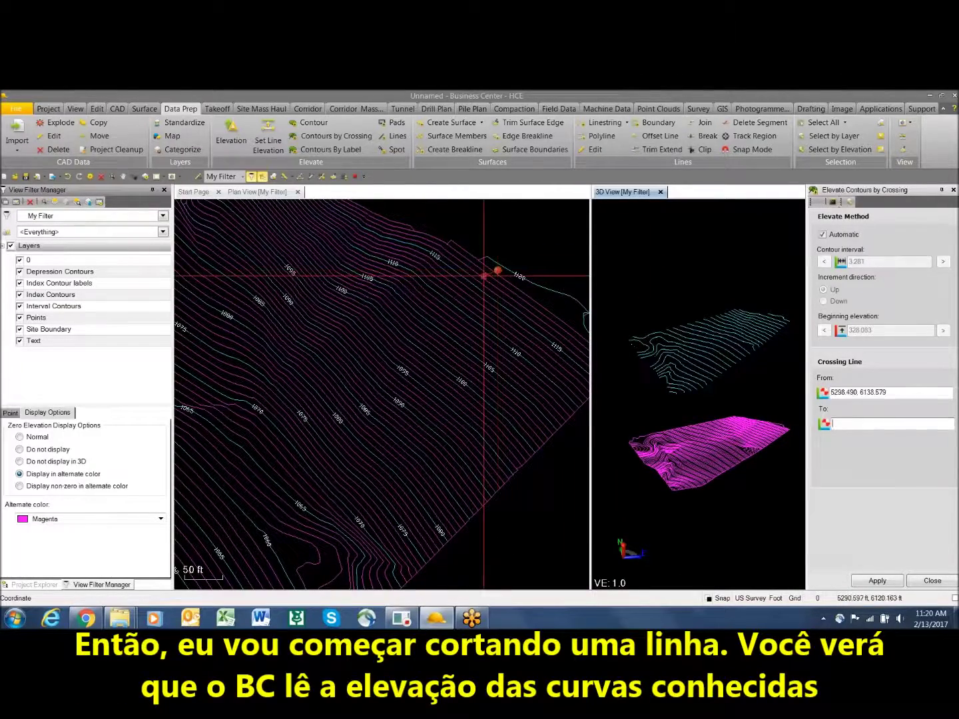
click(272, 397)
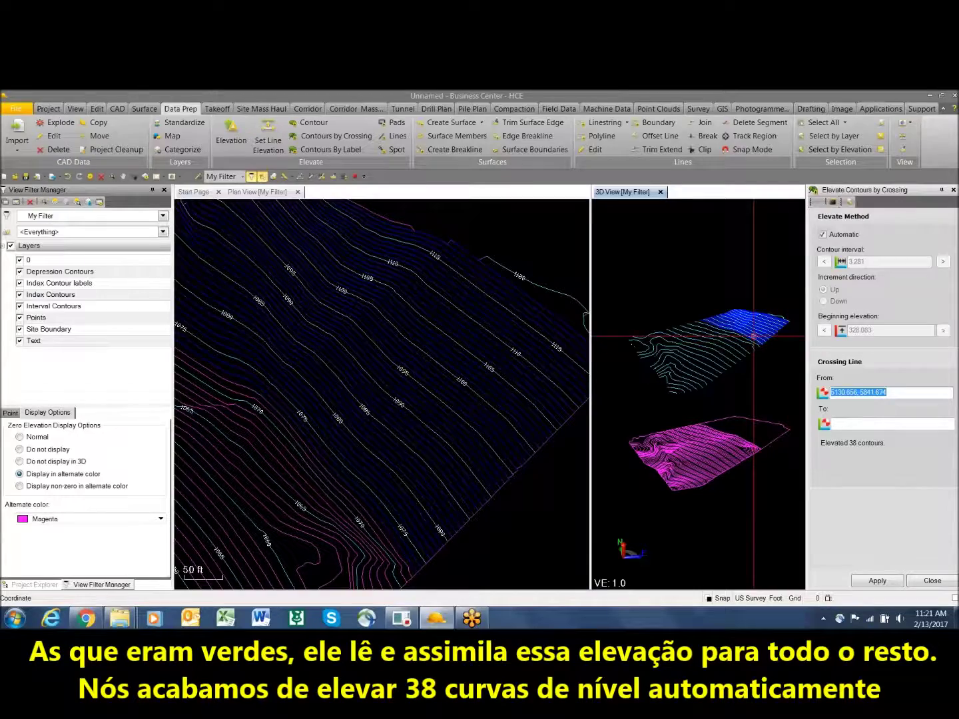
Elevate the interval contours in the middle of the site with one long crossing line and a second across the group missed northwest of it
middle_drag(375, 445, 482, 352)
scroll(466, 360, down, 3)
click(463, 365)
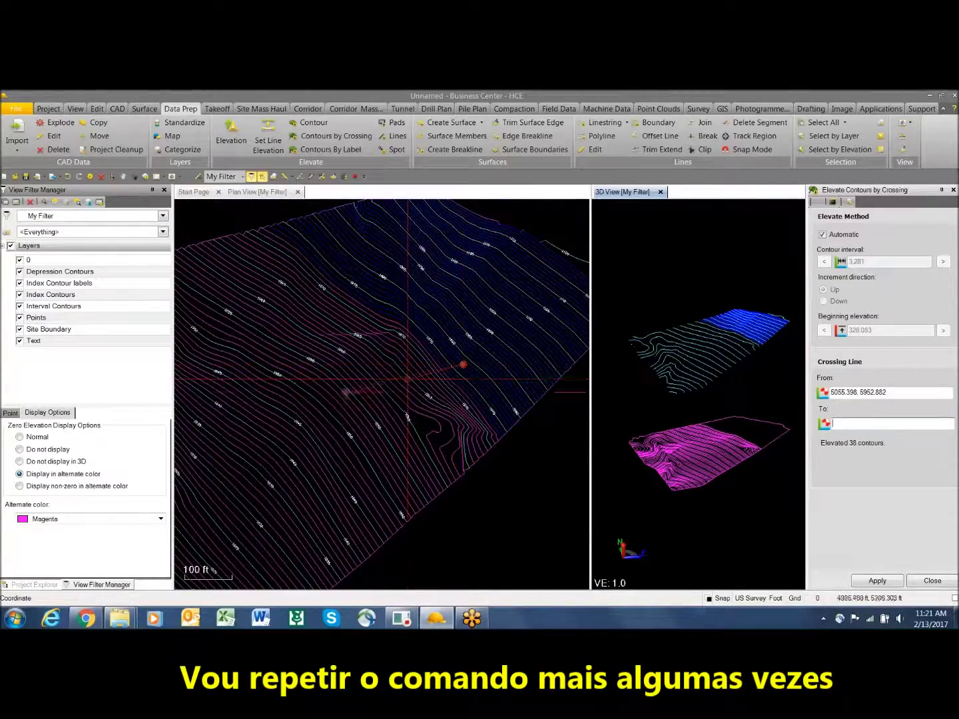
click(252, 421)
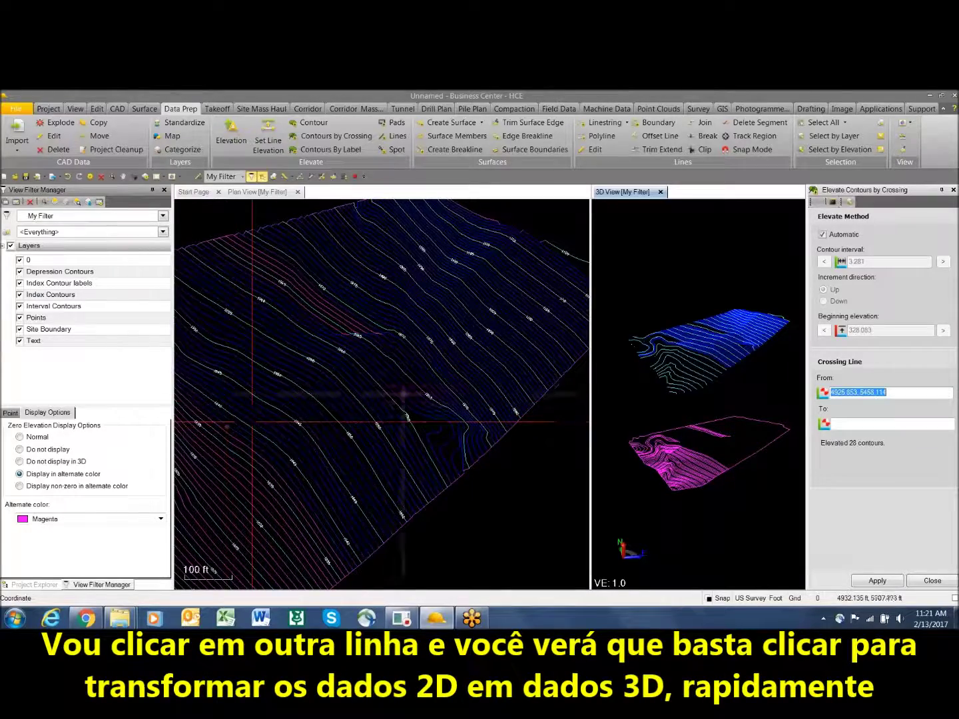
click(312, 240)
click(201, 277)
Elevate the interval contours in the southern part of the site with three crossing lines, continuing past the 990 contour at the corner
middle_drag(201, 276, 434, 341)
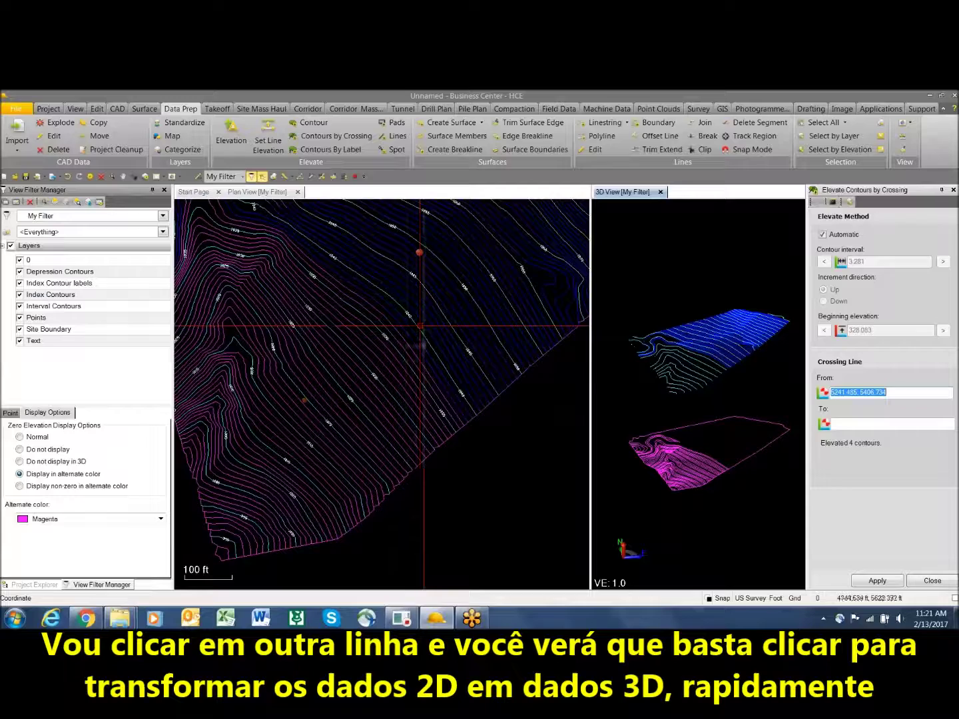
click(434, 340)
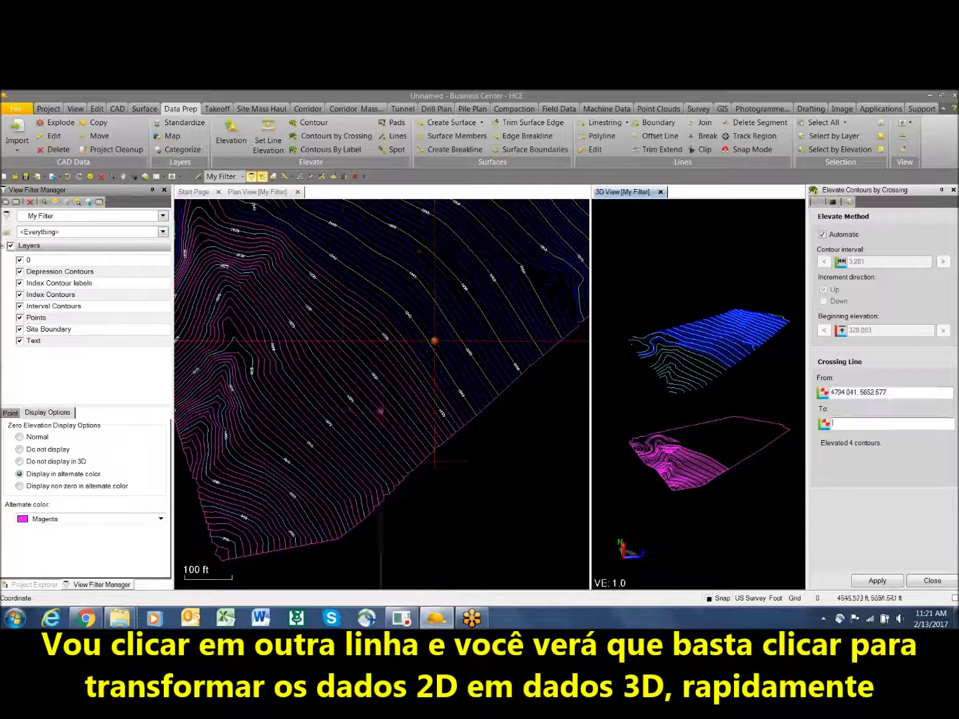
click(296, 514)
scroll(308, 478, up, 3)
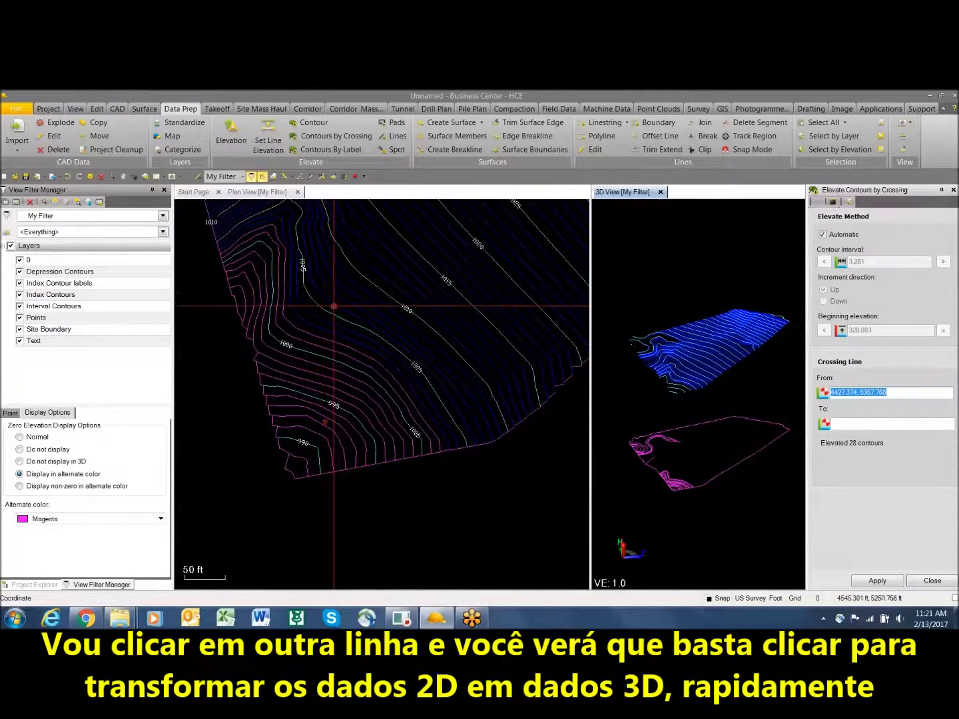
click(343, 293)
click(287, 444)
click(344, 449)
click(301, 459)
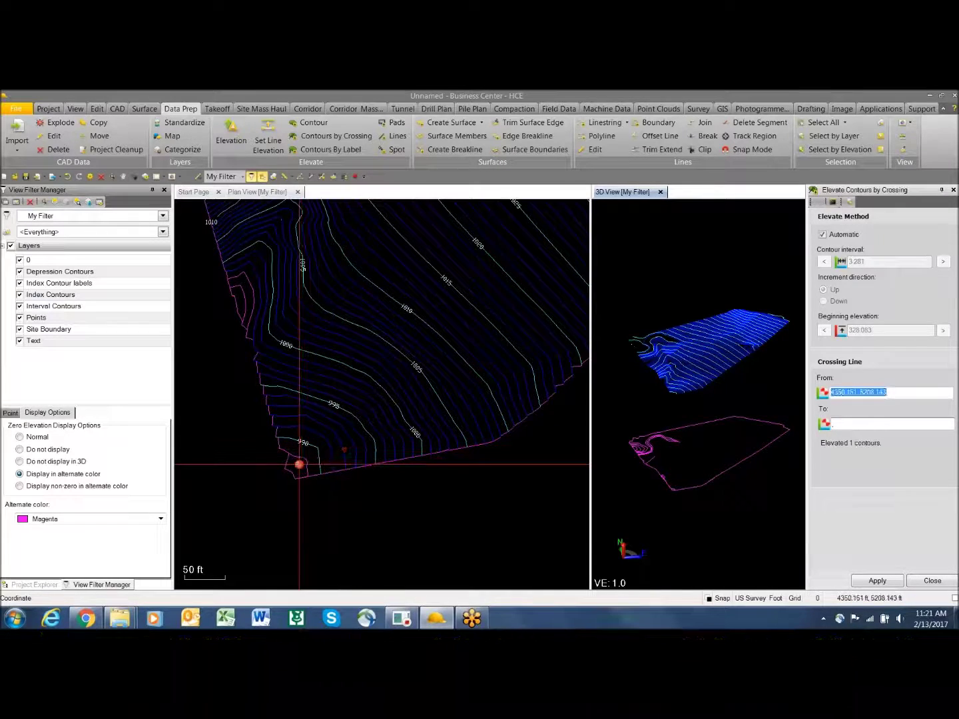
Elevate the small contour group on the site's southwest edge and the curved contours inside the 1035 contour with two crossing lines
click(311, 302)
click(242, 307)
middle_drag(396, 281, 473, 558)
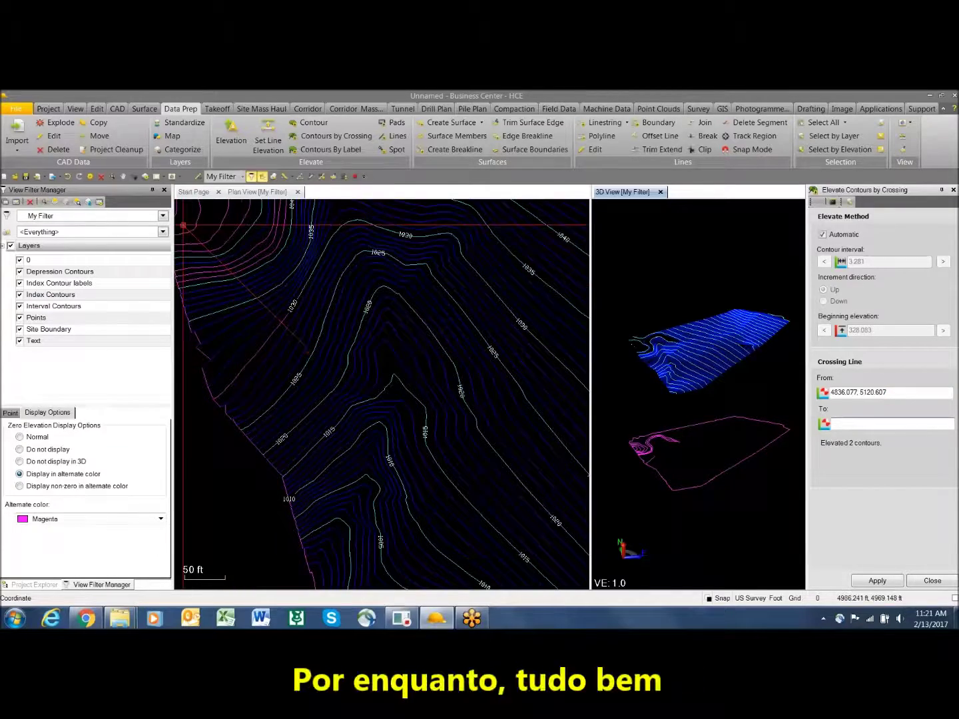
click(183, 225)
scroll(283, 285, down, 4)
middle_drag(454, 250, 328, 386)
click(932, 580)
Delete all the remaining zero-elevation magenta objects by enclosing them in the 3D view
scroll(509, 363, down, 3)
middle_drag(840, 357, 840, 345)
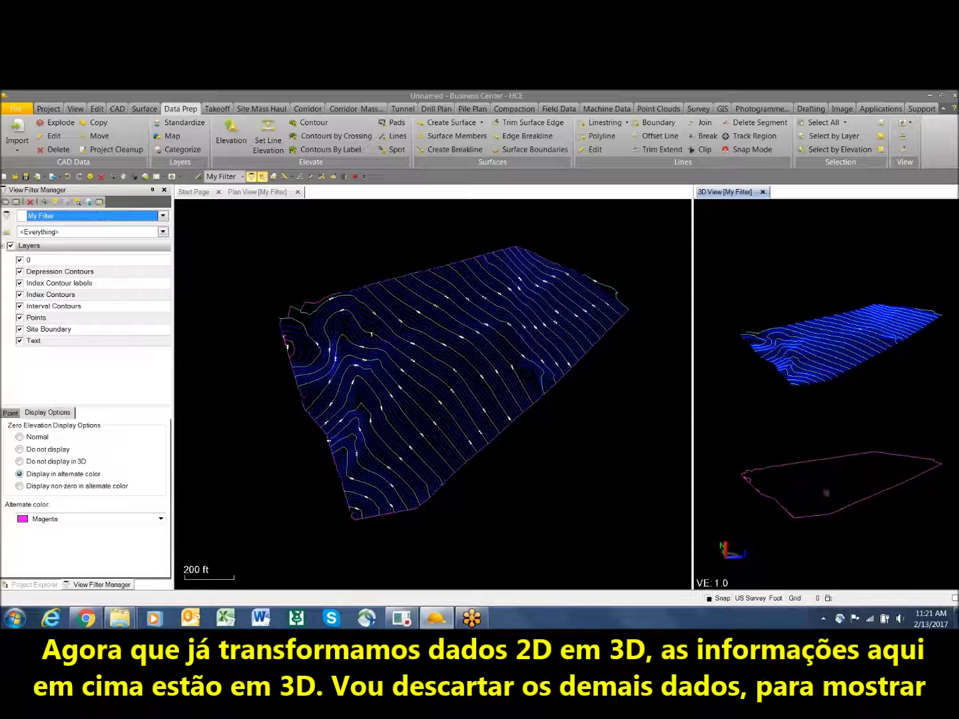
drag(727, 416, 952, 555)
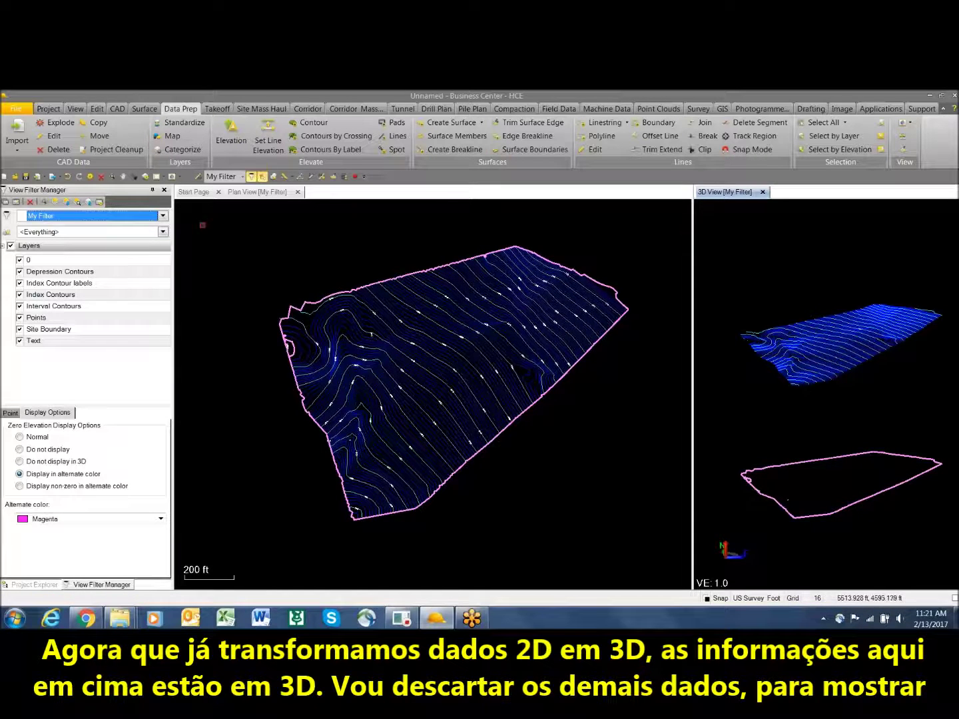
key(Delete)
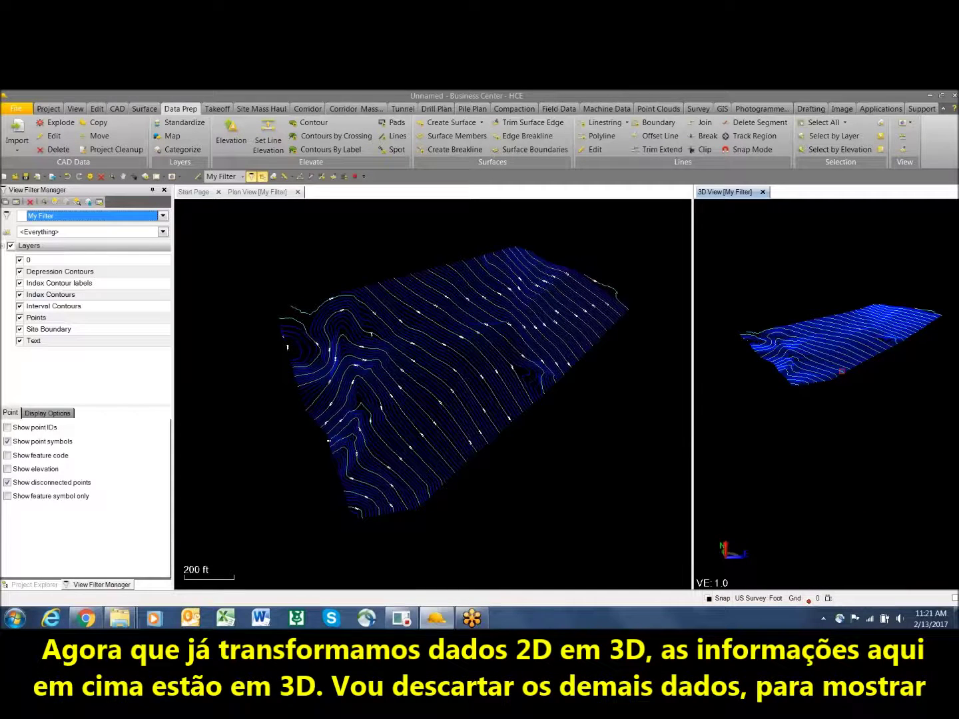
Create a surface named Existing from all the elevated contour data, selecting every object in the plan view as members
scroll(845, 346, up, 2)
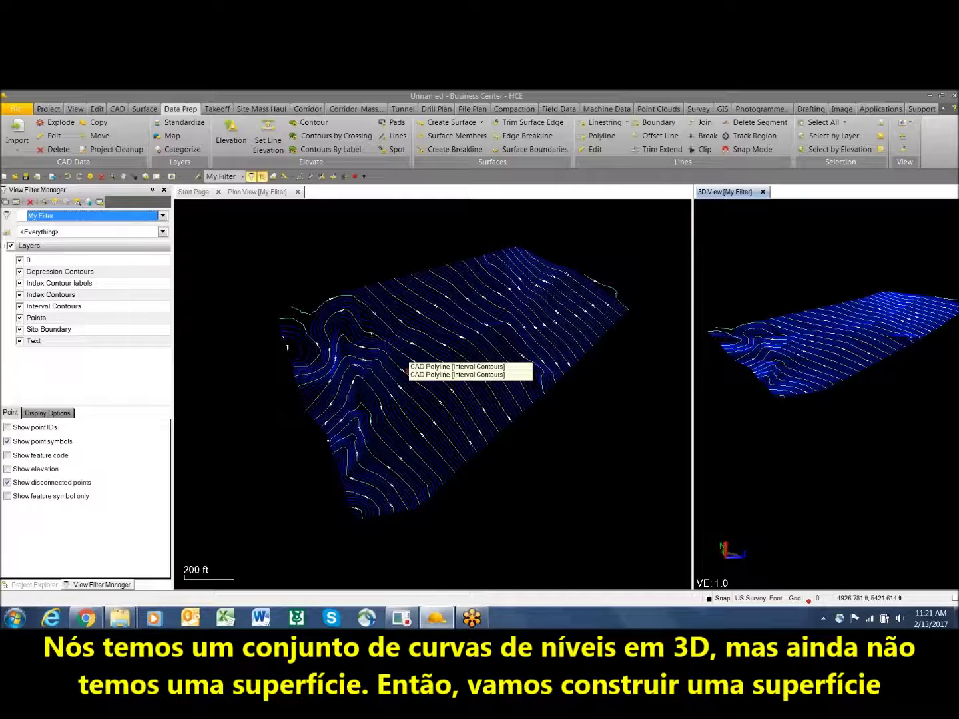
click(143, 109)
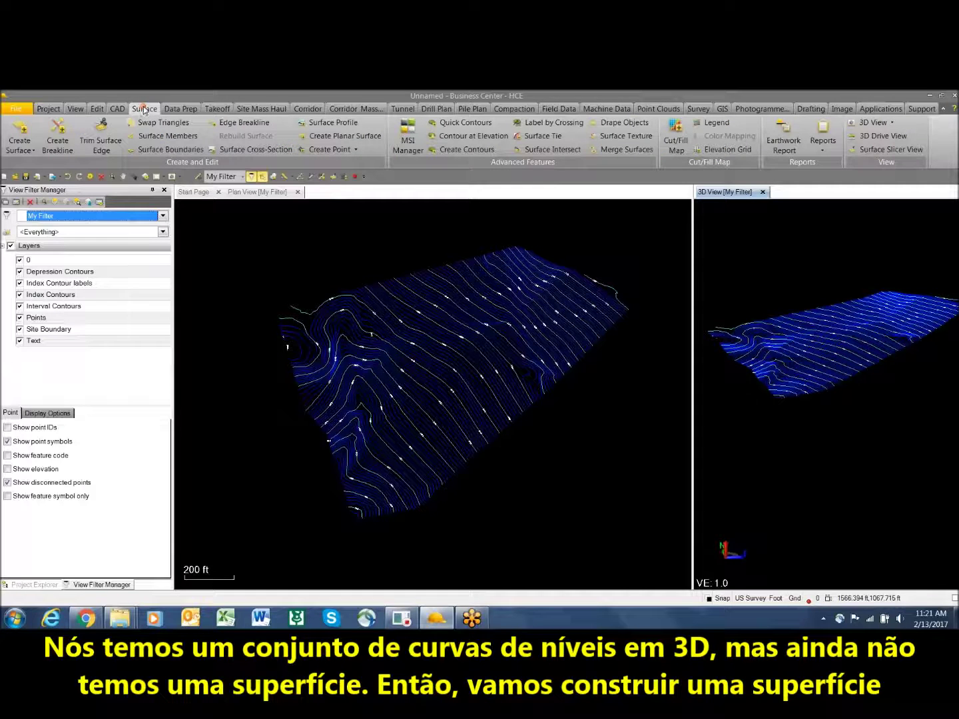
click(19, 136)
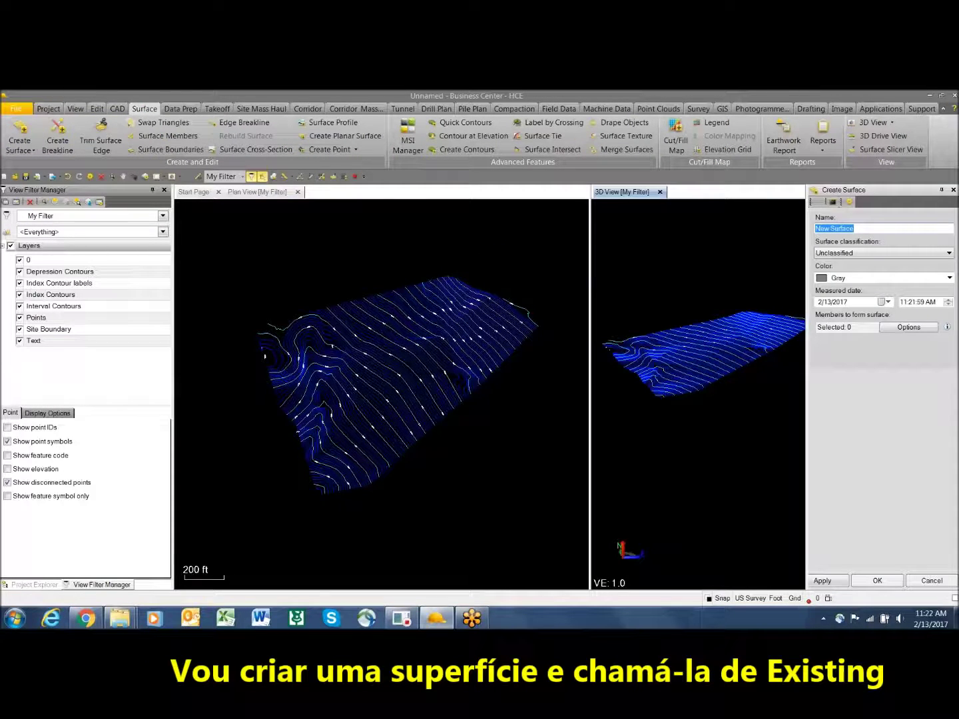
text(Existing)
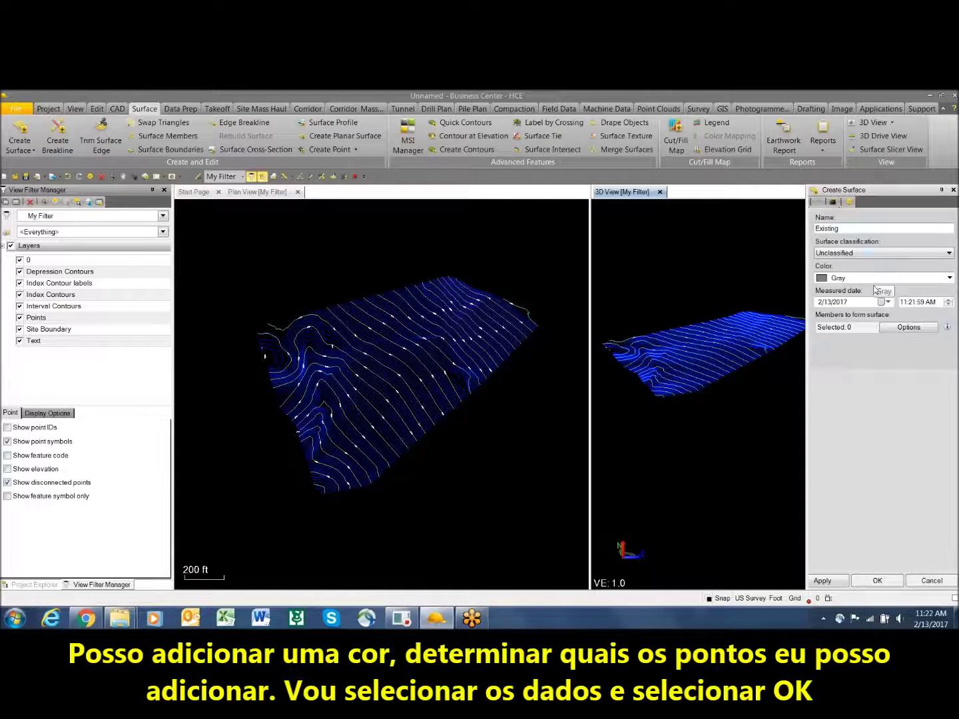
click(888, 327)
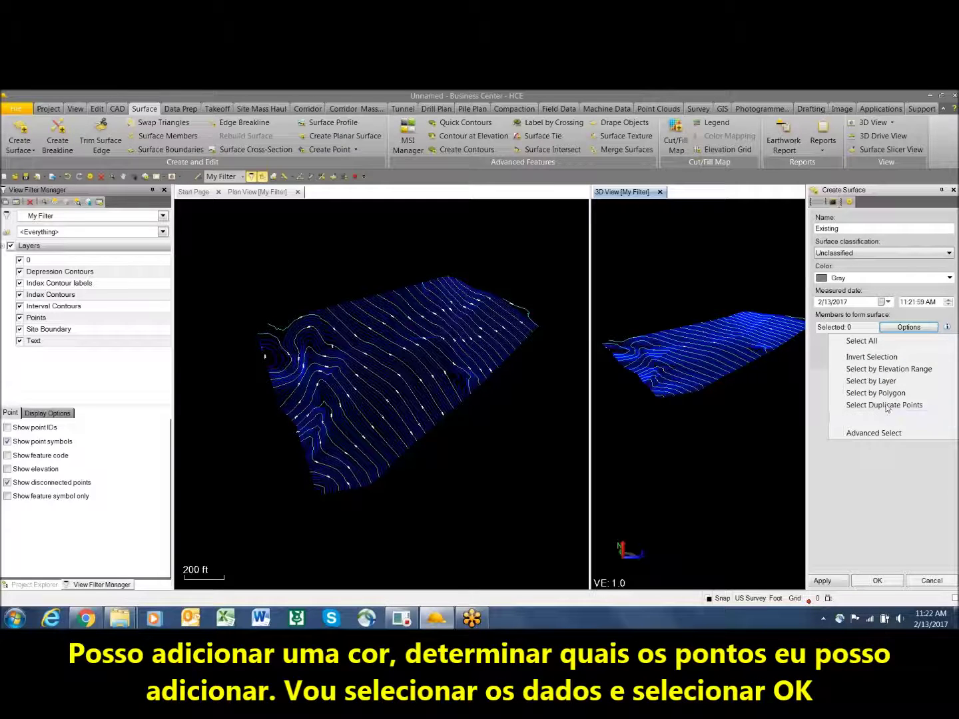
click(858, 328)
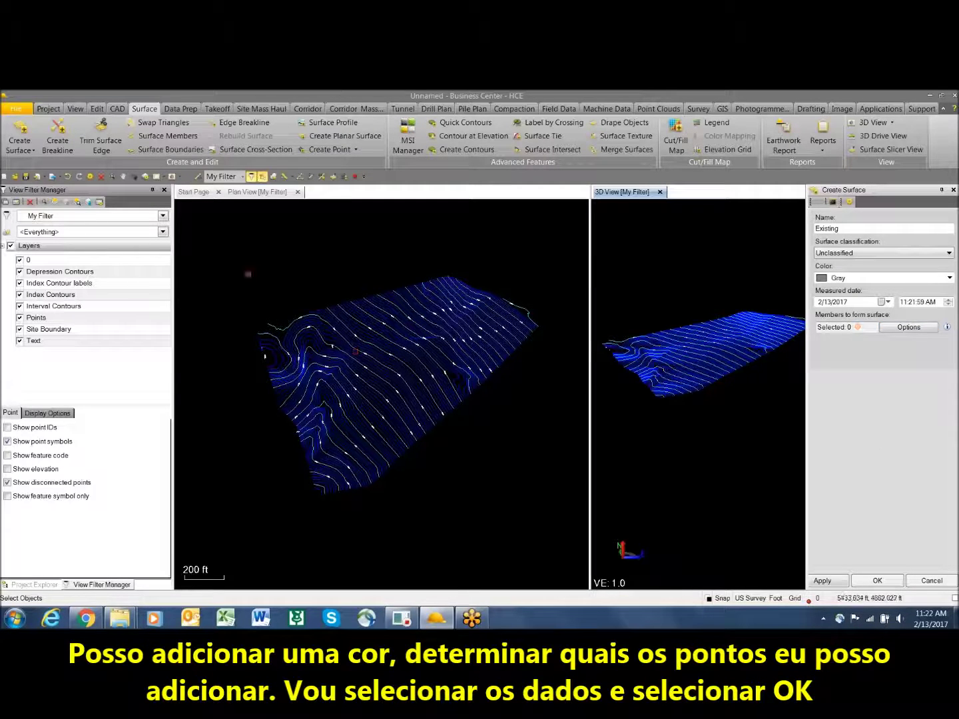
drag(213, 238, 585, 520)
click(829, 586)
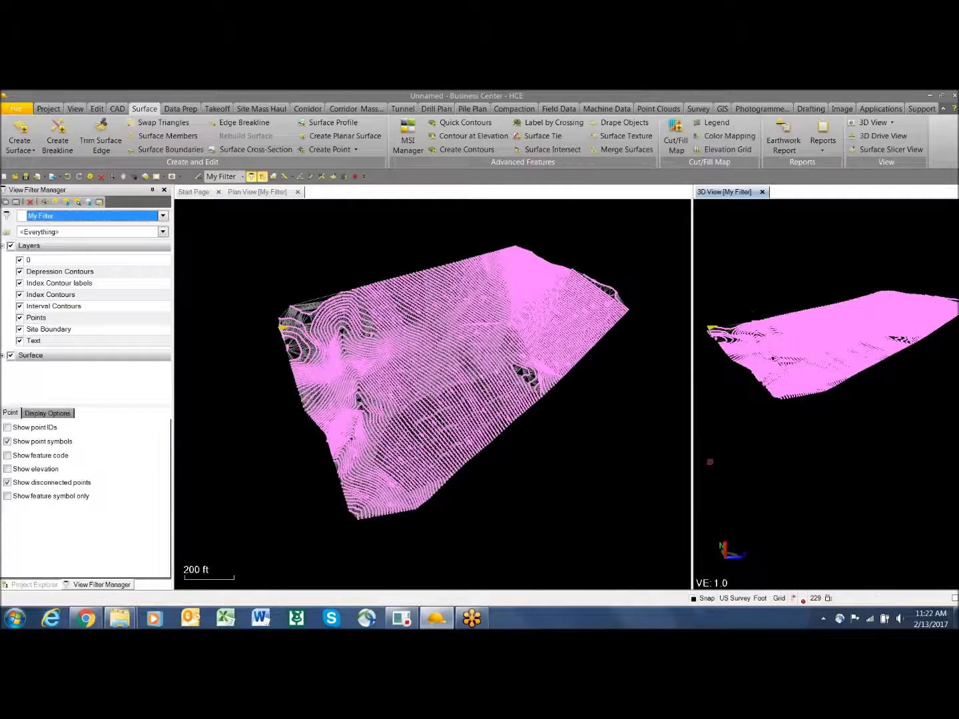
click(598, 432)
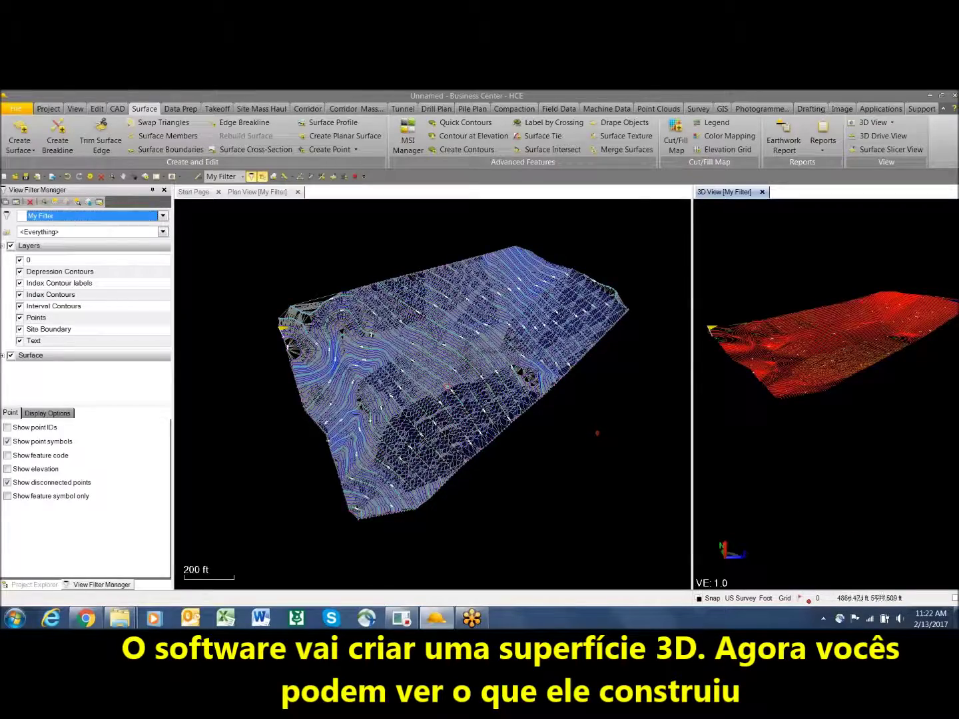
Delete the short line that crosses other surface data at the yellow flag near the 1050 contour on the surface's edge
scroll(426, 386, up, 8)
scroll(827, 384, up, 10)
drag(828, 385, 786, 363)
middle_drag(792, 361, 933, 375)
middle_drag(699, 366, 829, 400)
scroll(723, 363, up, 6)
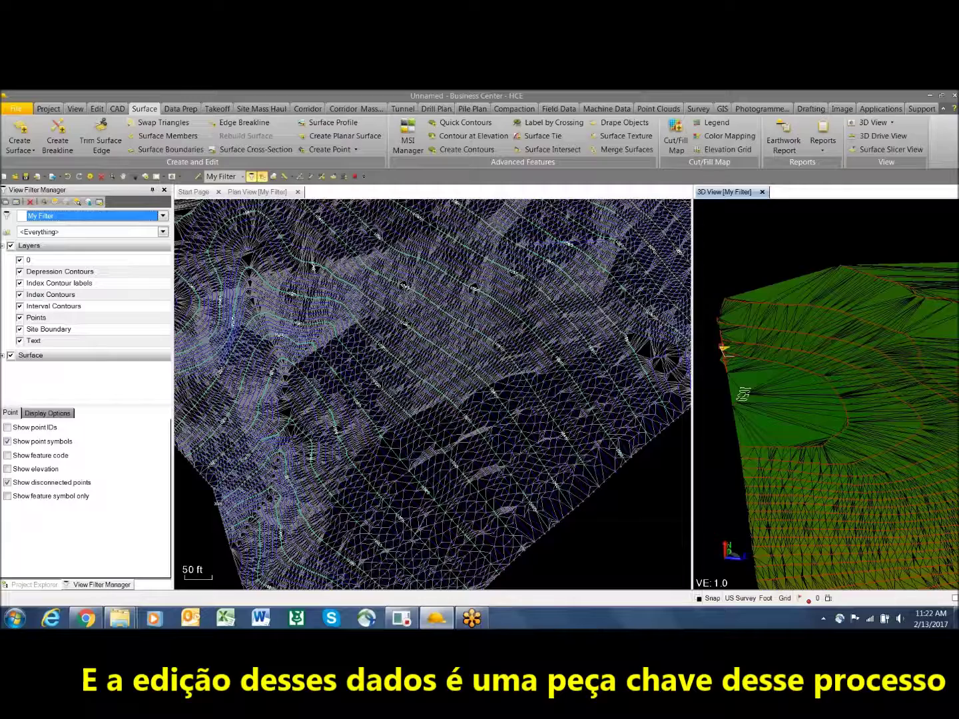
scroll(725, 349, up, 4)
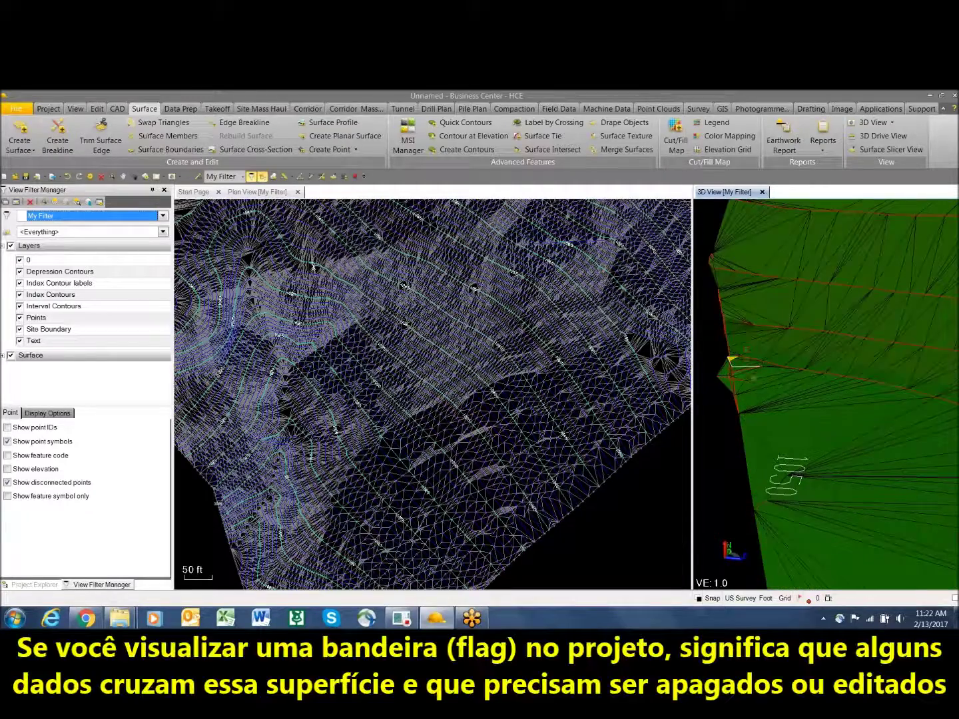
scroll(734, 371, up, 4)
right_drag(771, 412, 748, 408)
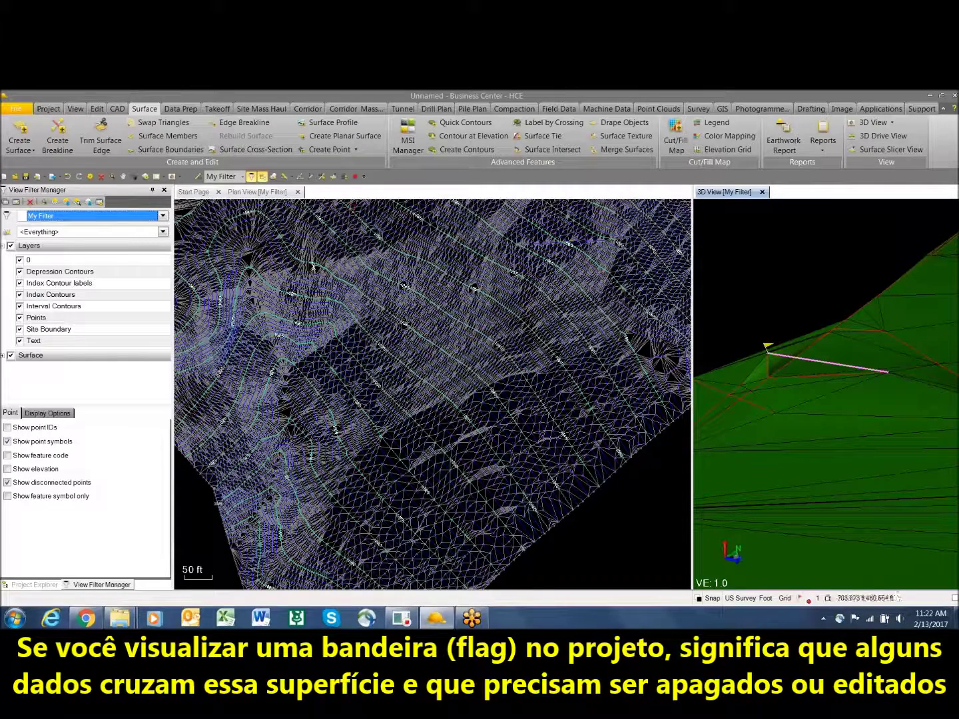
click(101, 177)
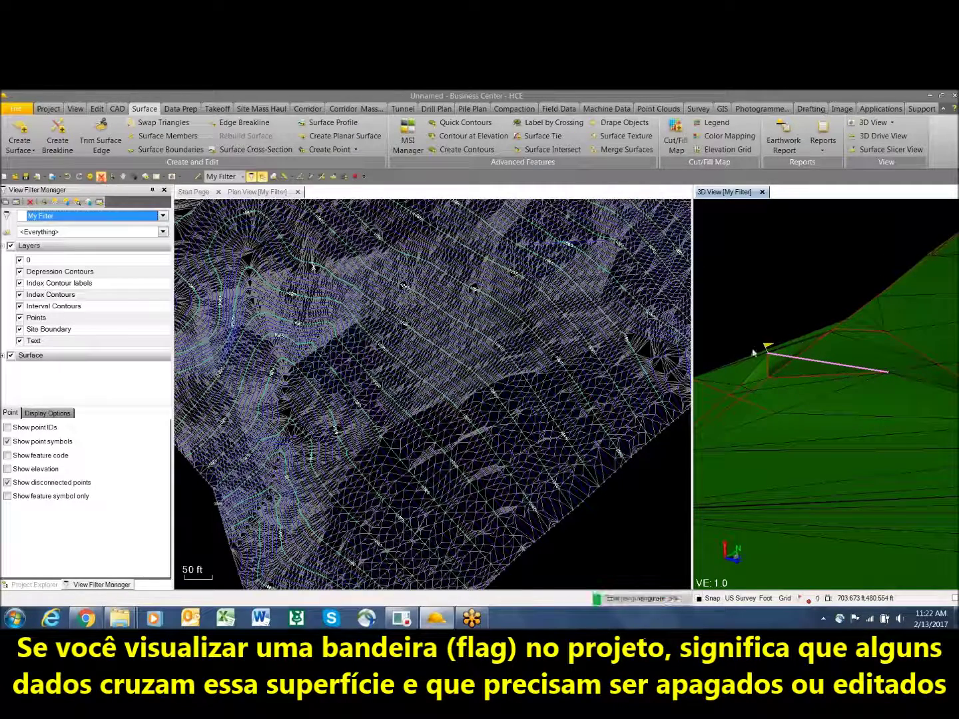
click(809, 357)
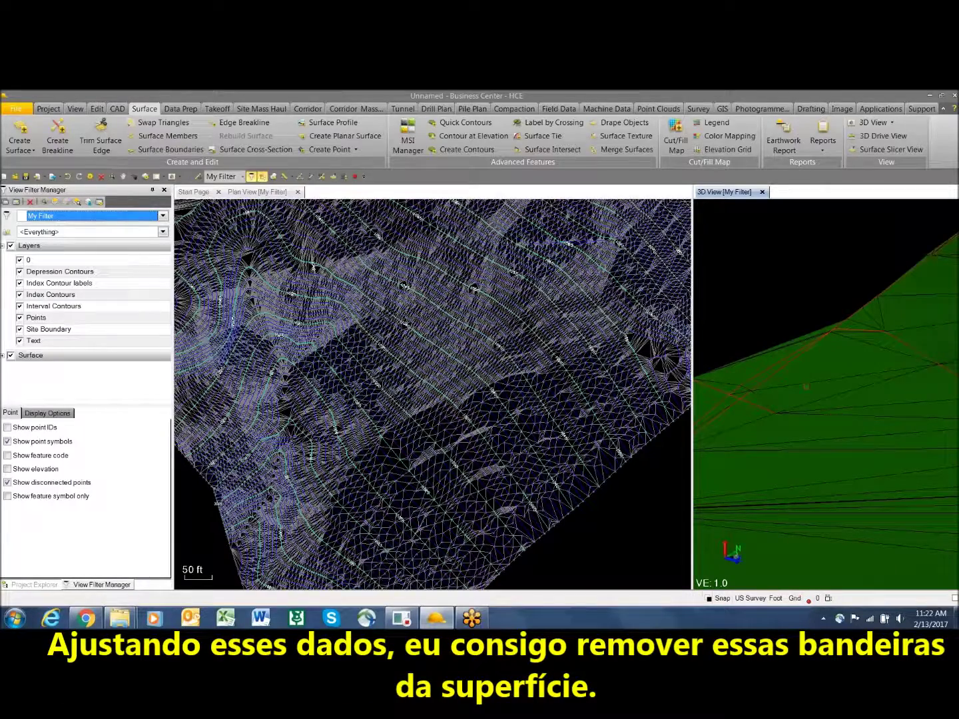
Trim the unwanted long triangles off the northwest edge of the Existing surface with a trim line from outside to inside
scroll(815, 393, down, 6)
mouse_move(814, 393)
right_down()
mouse_move(813, 407)
mouse_move(861, 438)
mouse_move(864, 431)
right_up()
scroll(509, 383, down, 1)
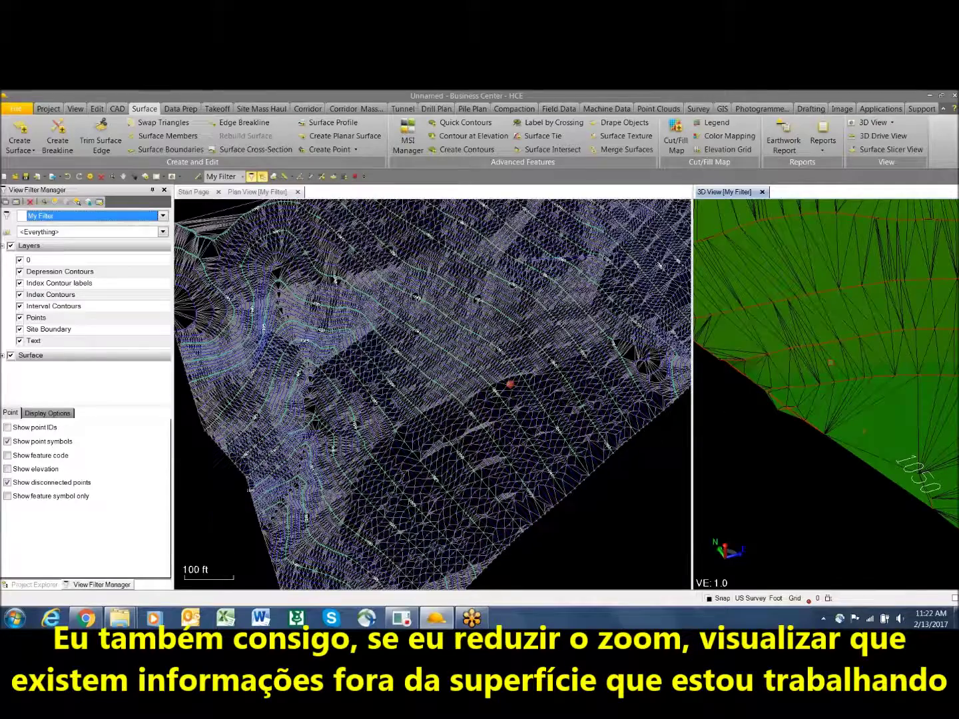
scroll(866, 350, down, 3)
middle_drag(882, 332, 780, 438)
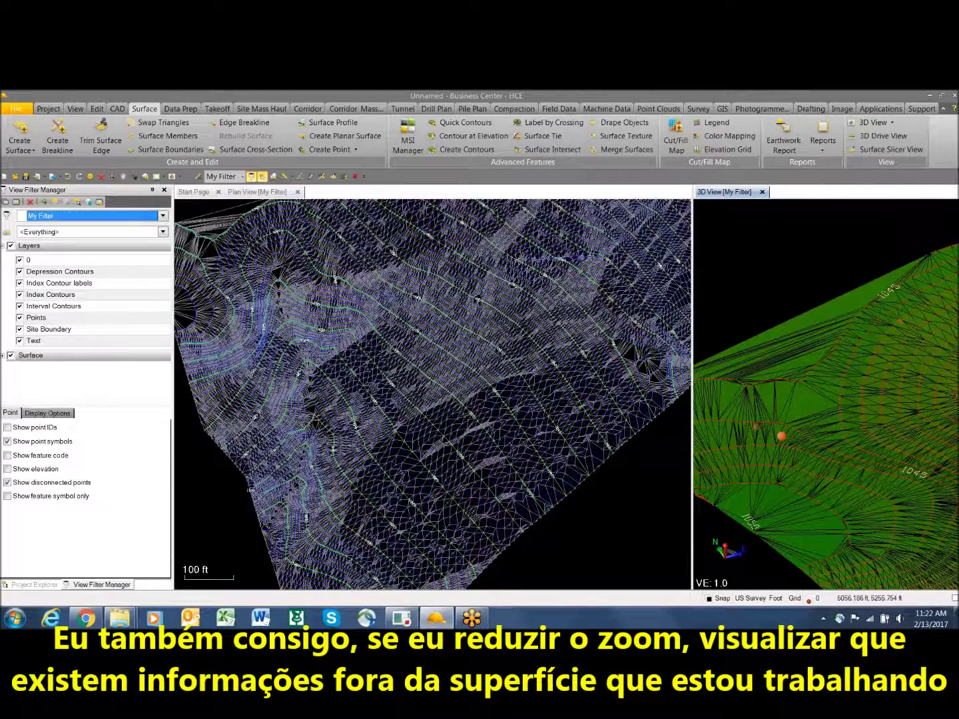
scroll(335, 281, down, 2)
scroll(293, 253, up, 5)
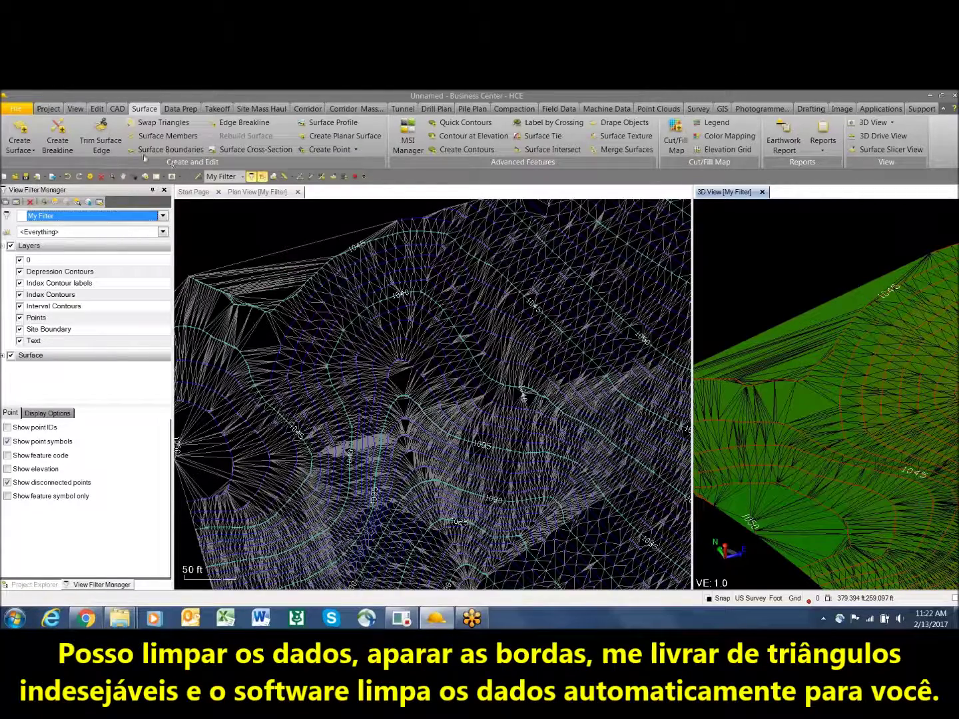
click(101, 136)
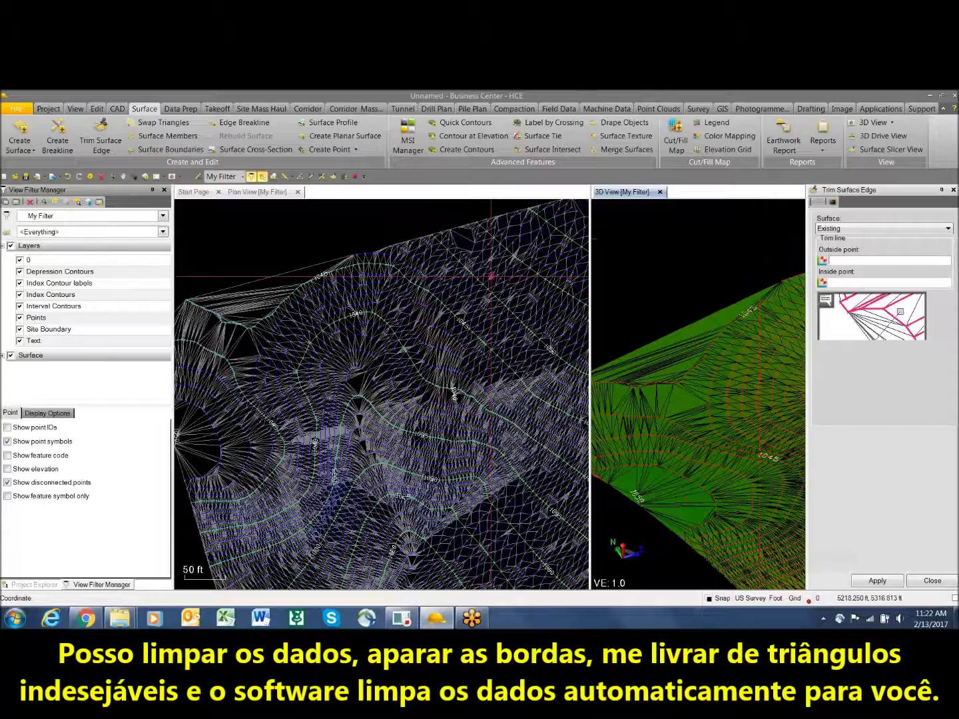
click(249, 278)
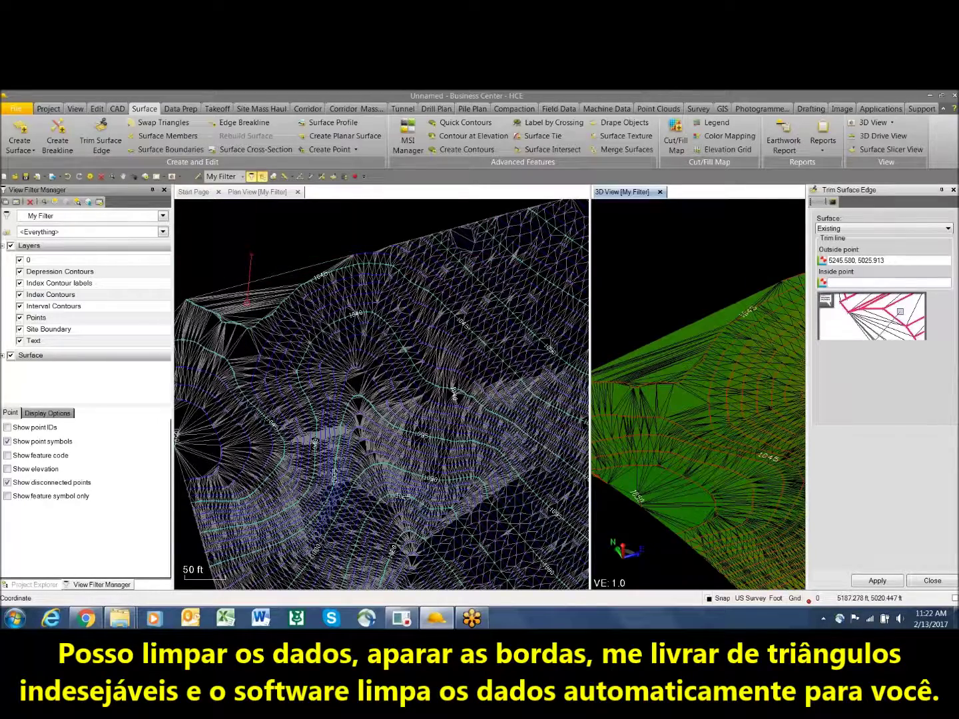
click(247, 321)
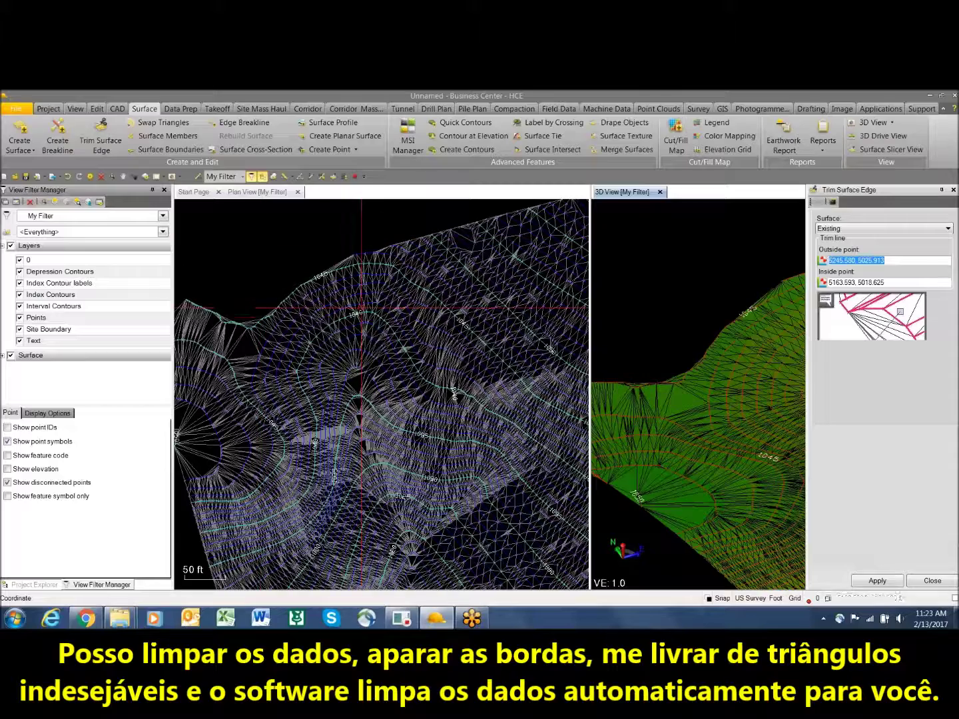
click(934, 583)
Start a surface edge breakline and create a new layer named EDGE for it
scroll(475, 386, down, 5)
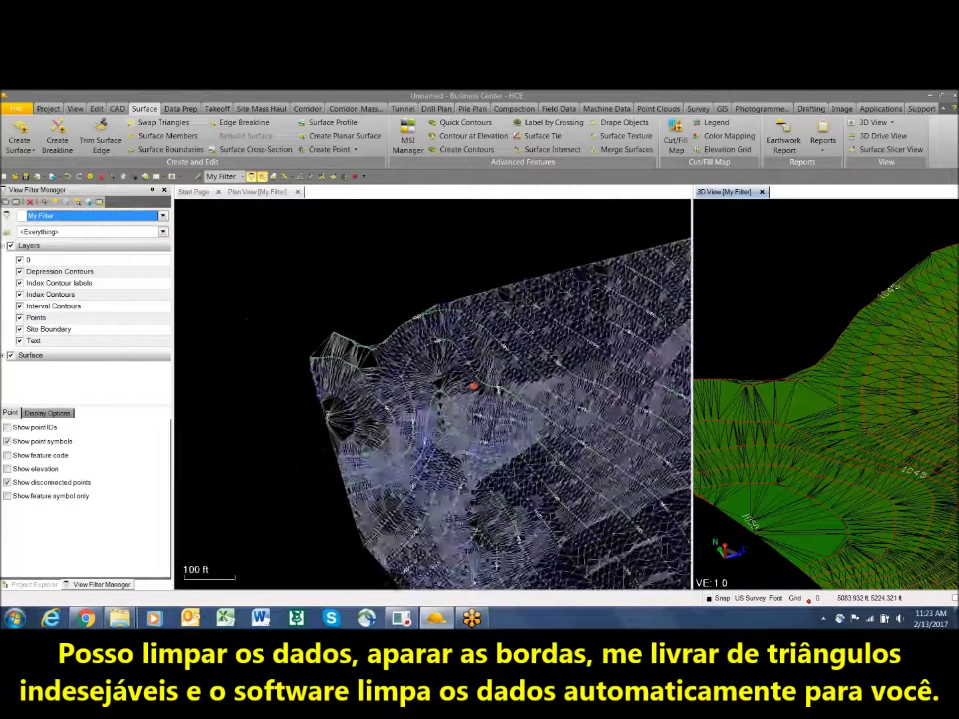
scroll(475, 386, down, 2)
middle_drag(490, 383, 409, 371)
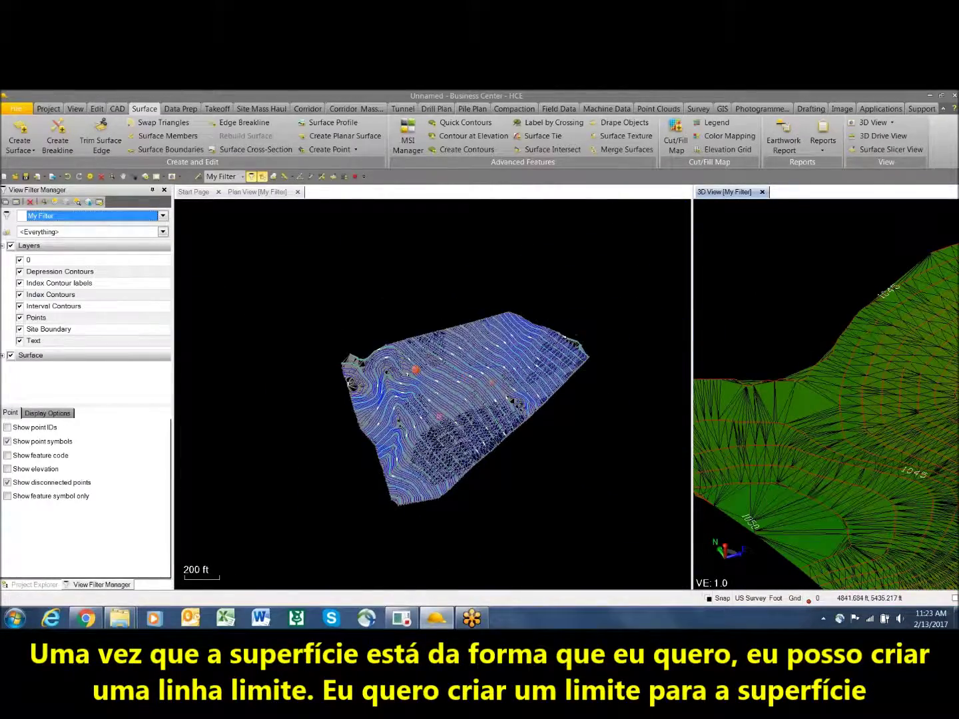
scroll(446, 420, up, 2)
scroll(446, 420, up, 1)
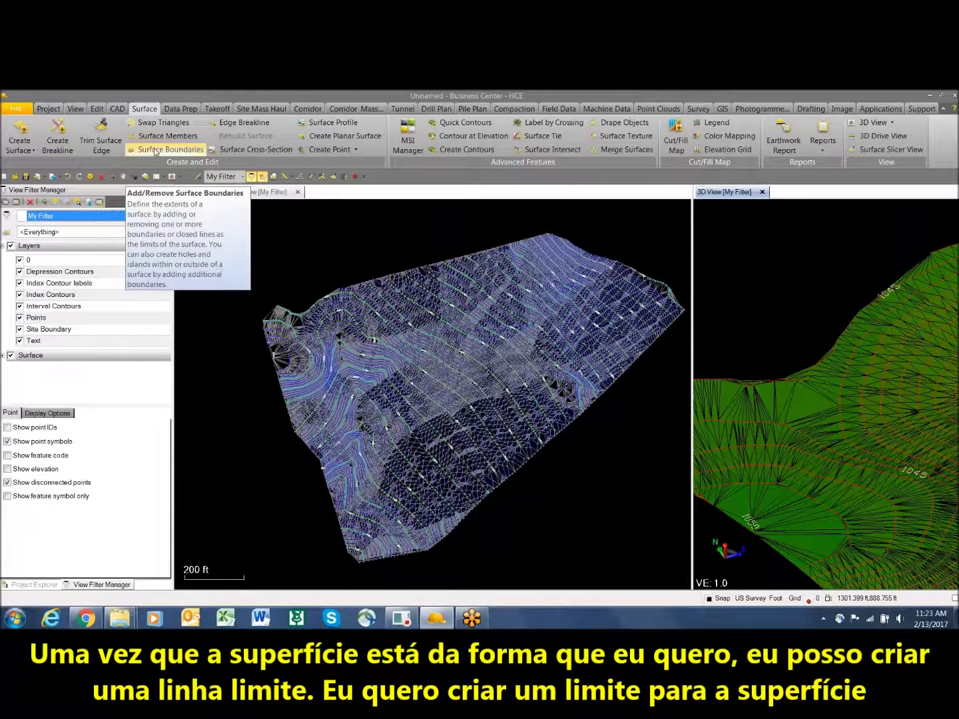
click(237, 122)
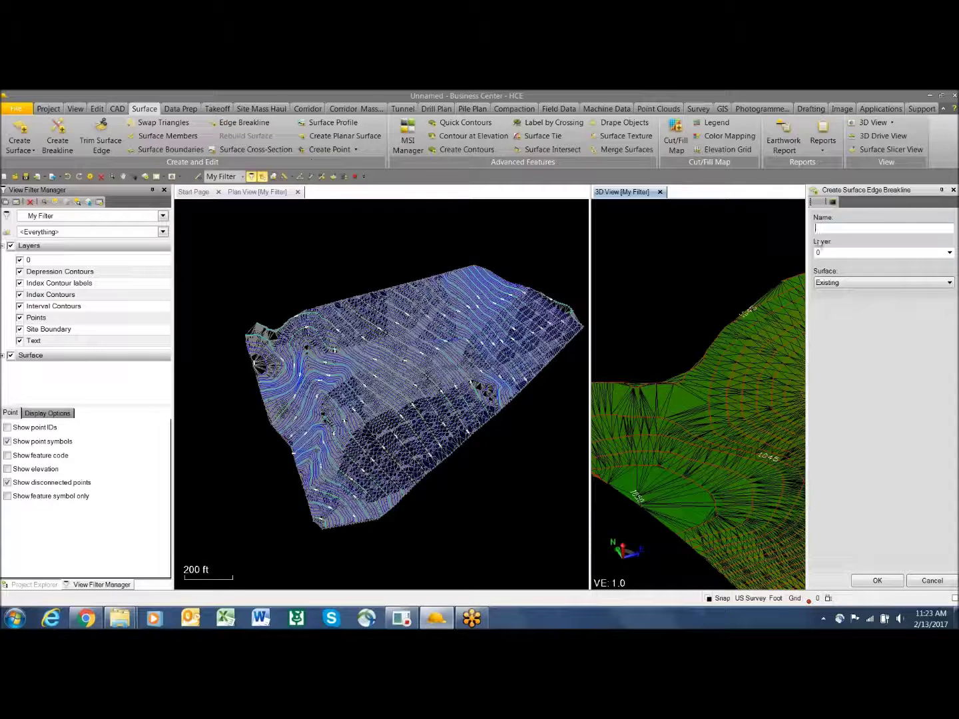
click(831, 253)
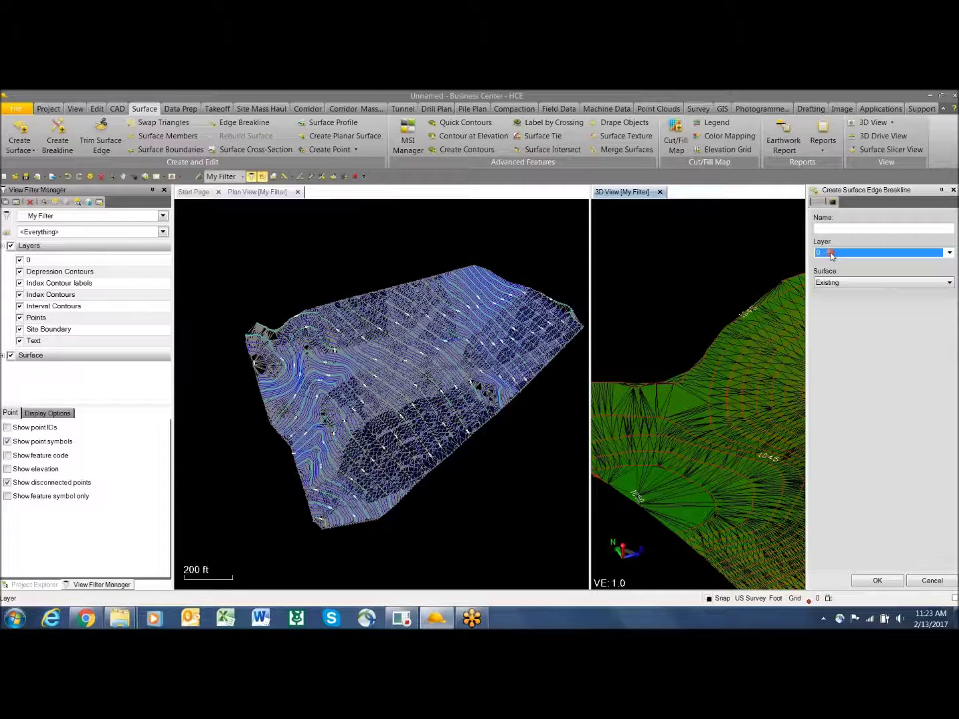
click(832, 253)
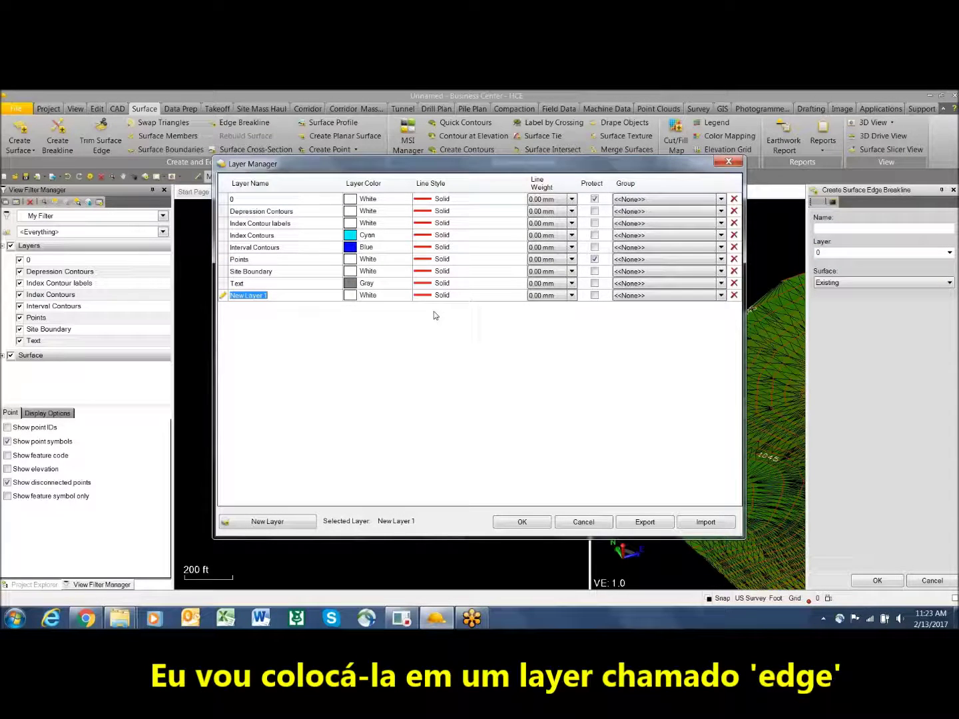
text(EDGE)
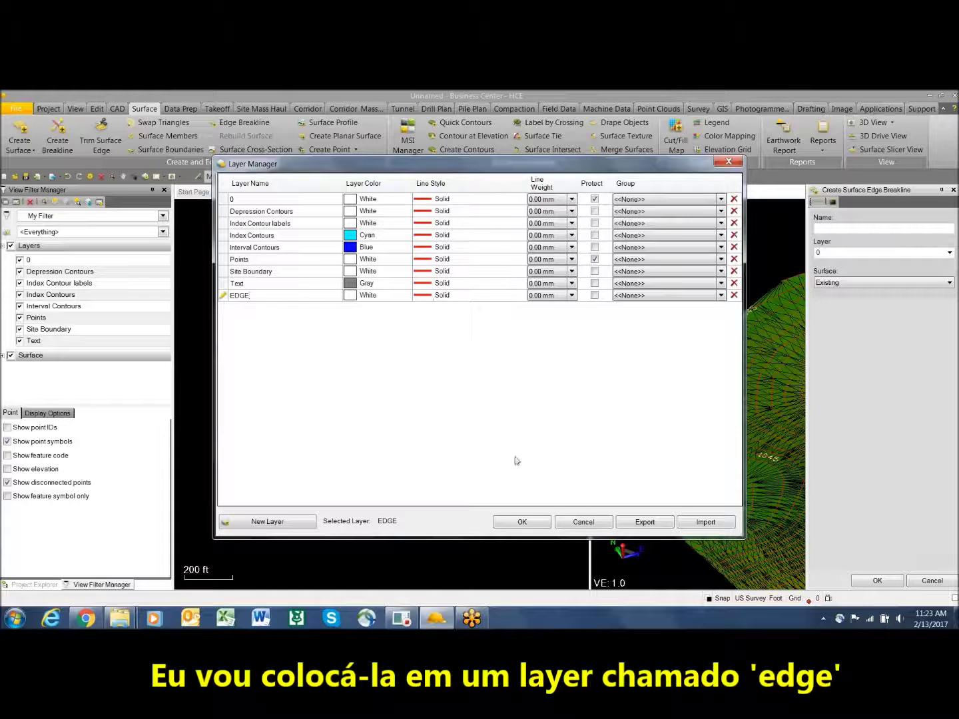
click(519, 522)
Name the breakline Edge, create it around the Existing surface, and select it to check its course in both views
click(836, 226)
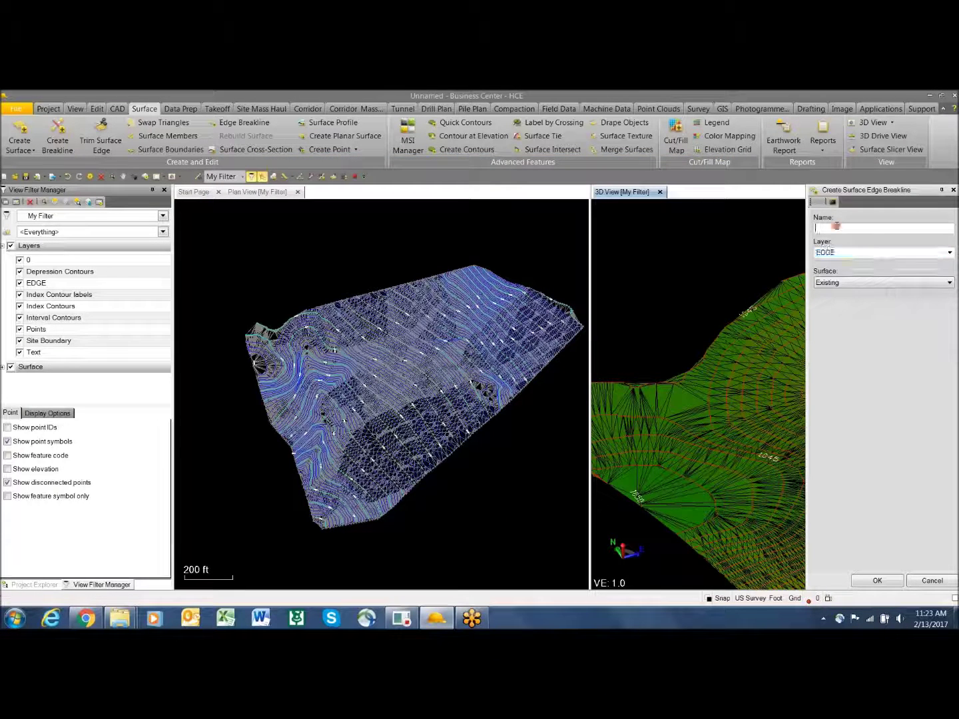
text(Edge)
click(879, 282)
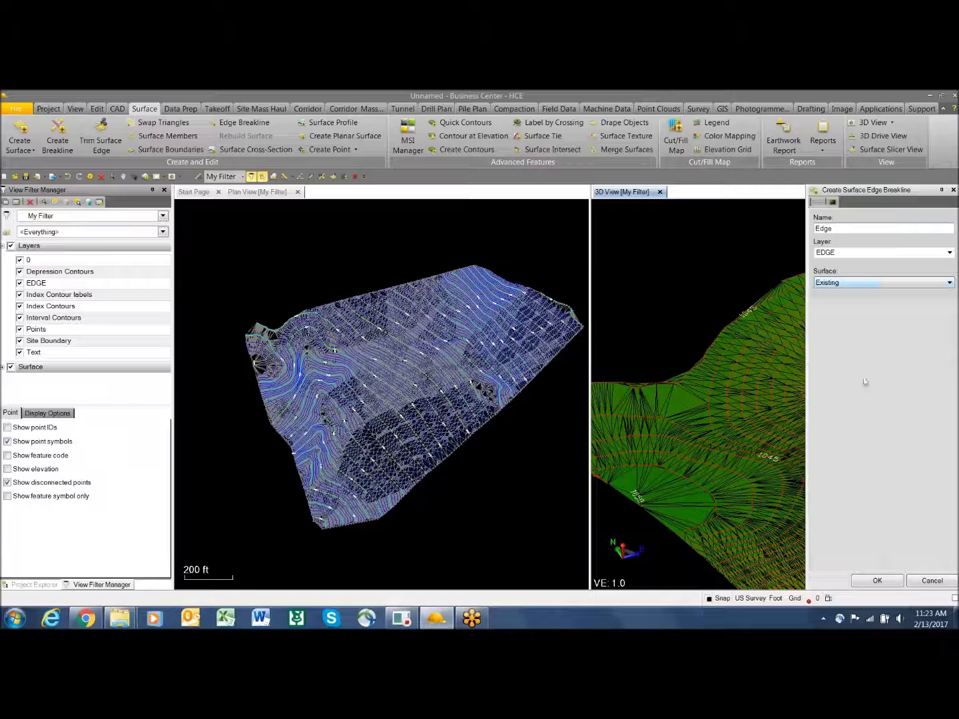
click(877, 580)
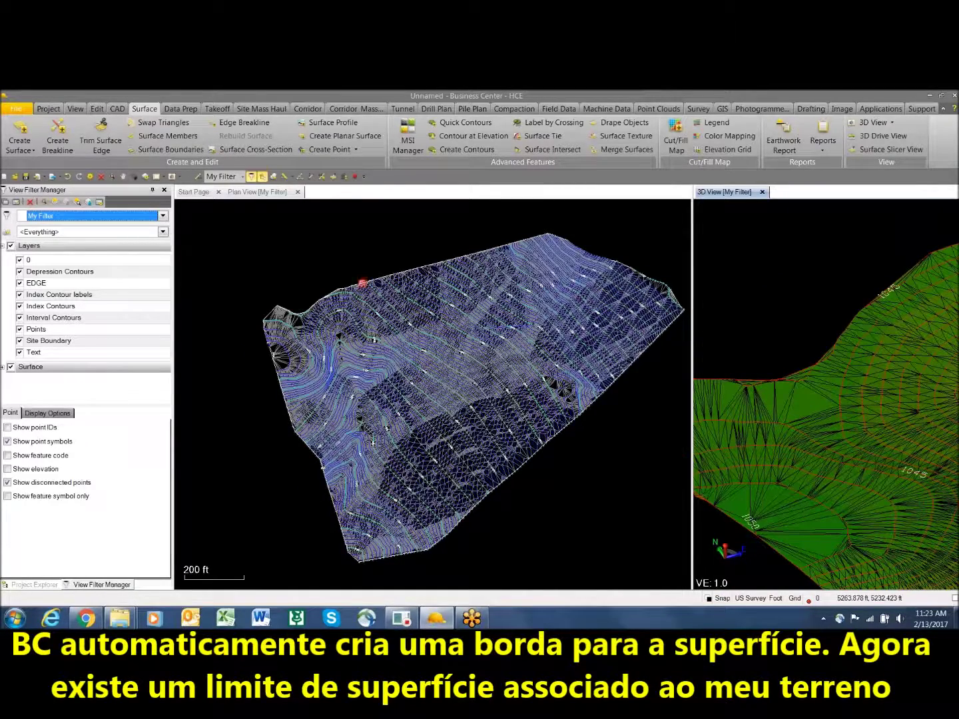
mouse_move(369, 288)
click(400, 307)
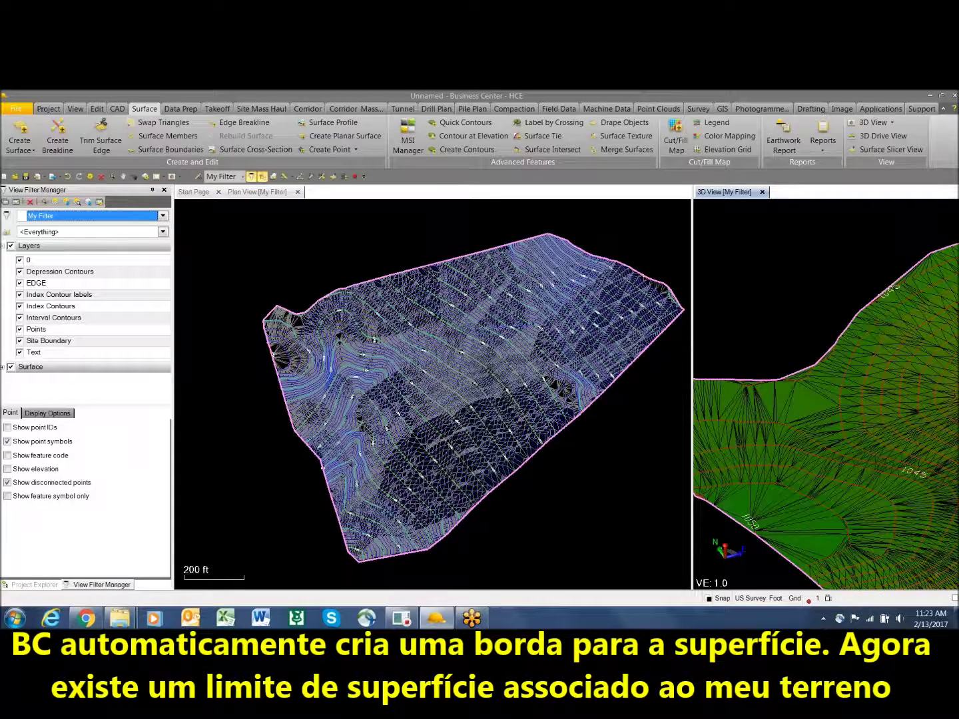
scroll(800, 368, down, 5)
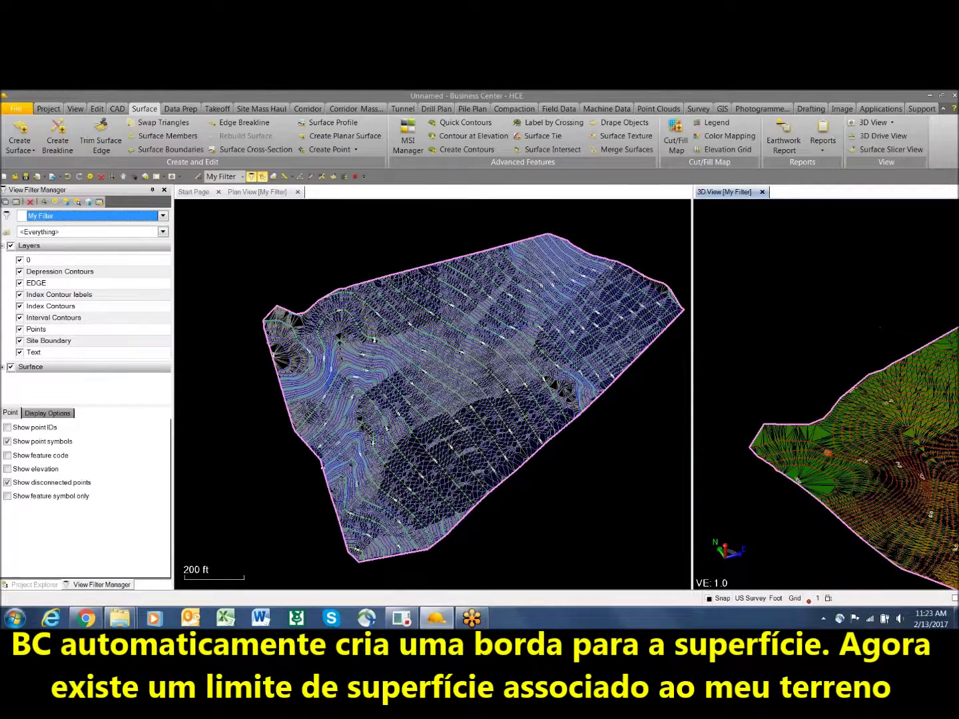
scroll(799, 368, down, 3)
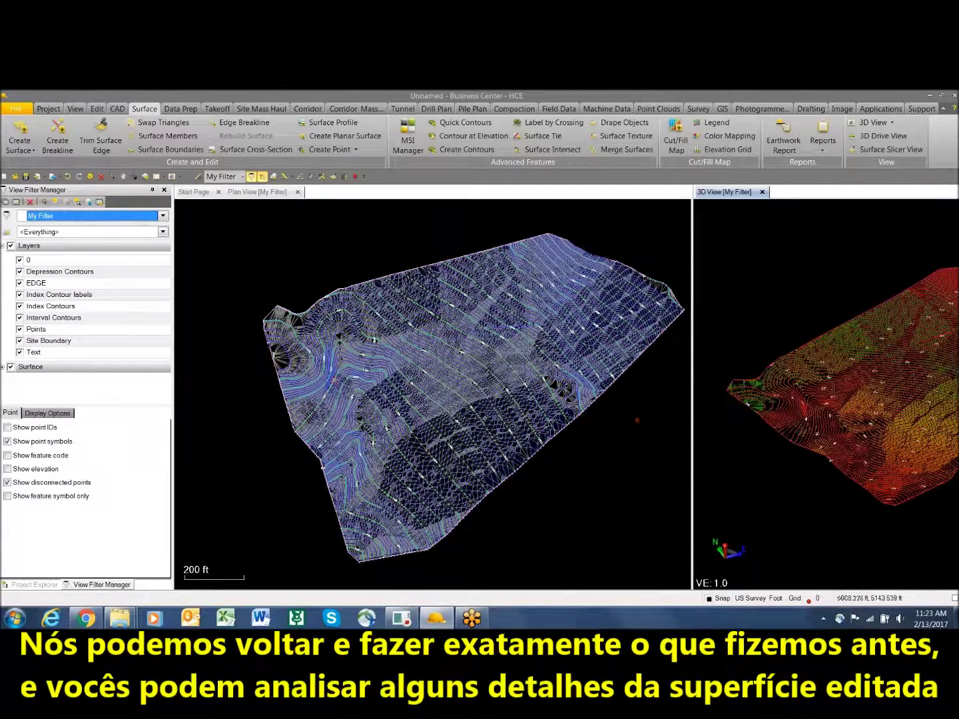
Examine the flat triangles of the Existing surface around the bends of the 1035 contour in plan and 3D
scroll(330, 340, up, 2)
scroll(331, 340, up, 4)
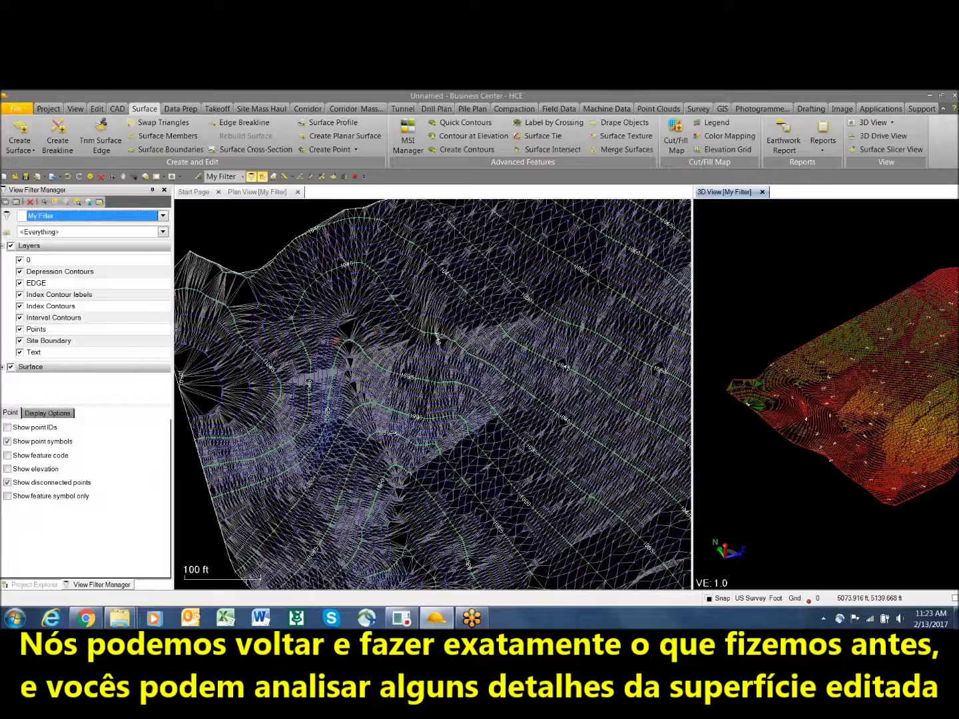
scroll(337, 340, up, 1)
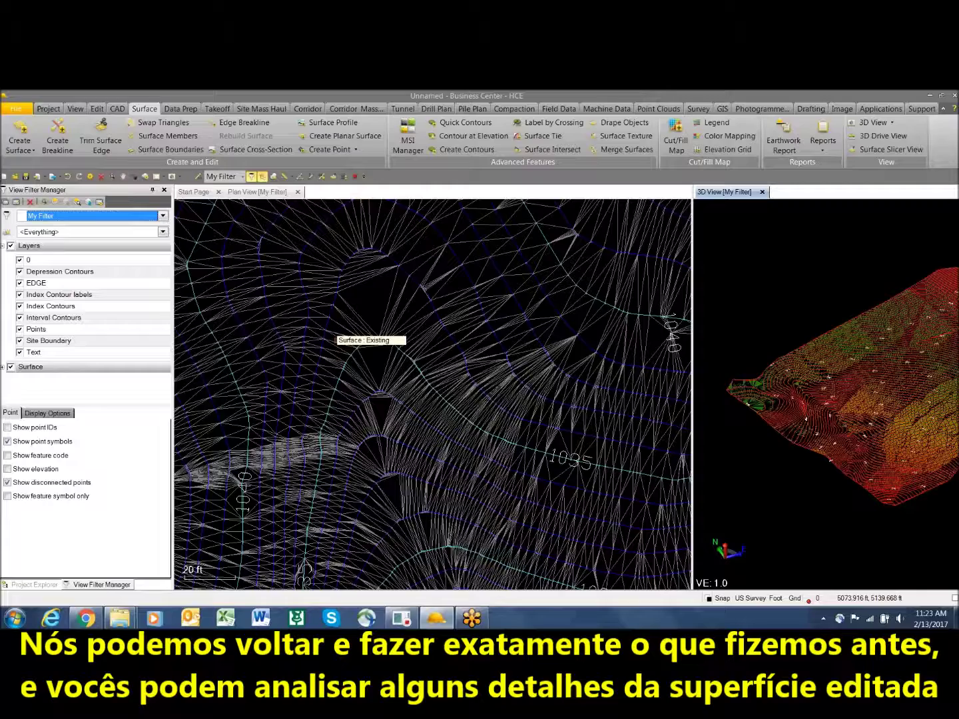
scroll(765, 399, up, 3)
scroll(826, 393, up, 3)
mouse_move(870, 428)
middle_down()
mouse_move(839, 432)
mouse_move(867, 414)
middle_up()
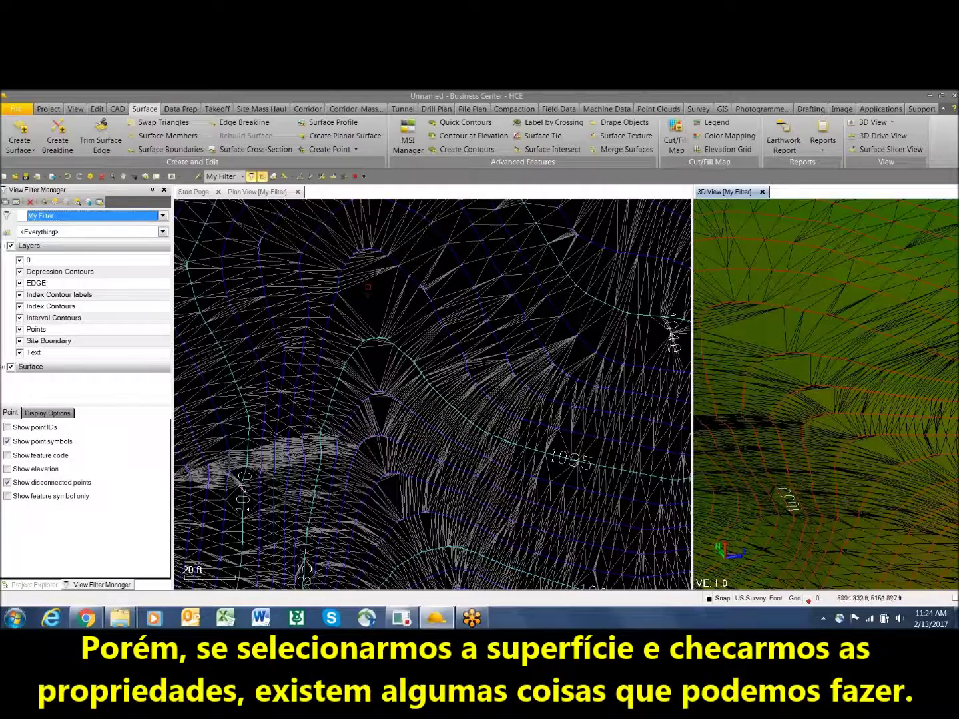
Turn on the adjustment of flat triangles for the Existing surface
click(371, 279)
right_click(371, 278)
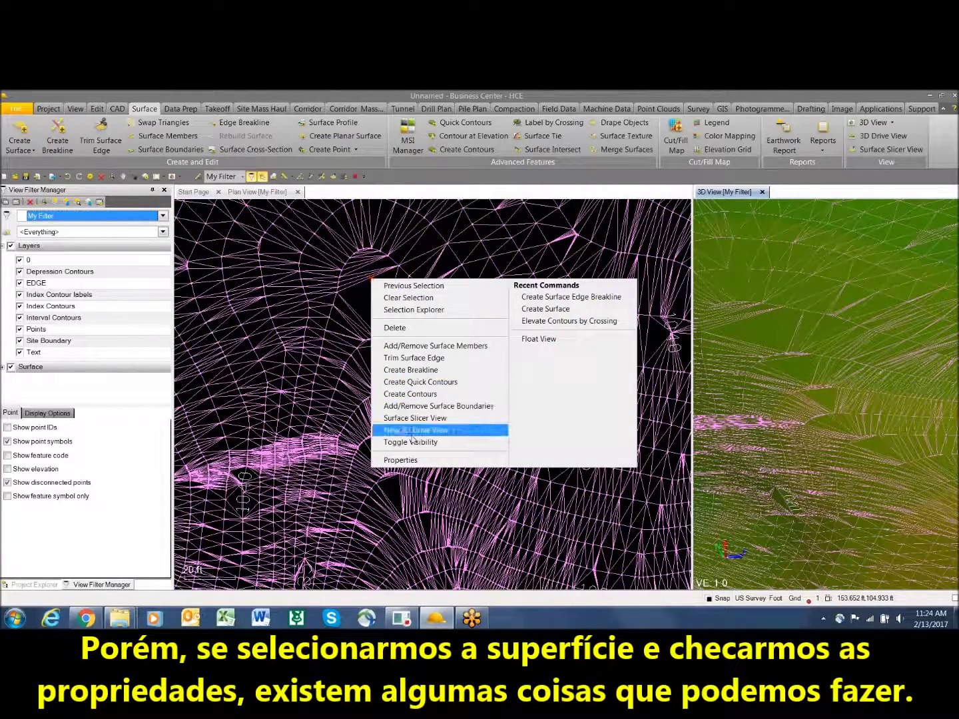
click(413, 461)
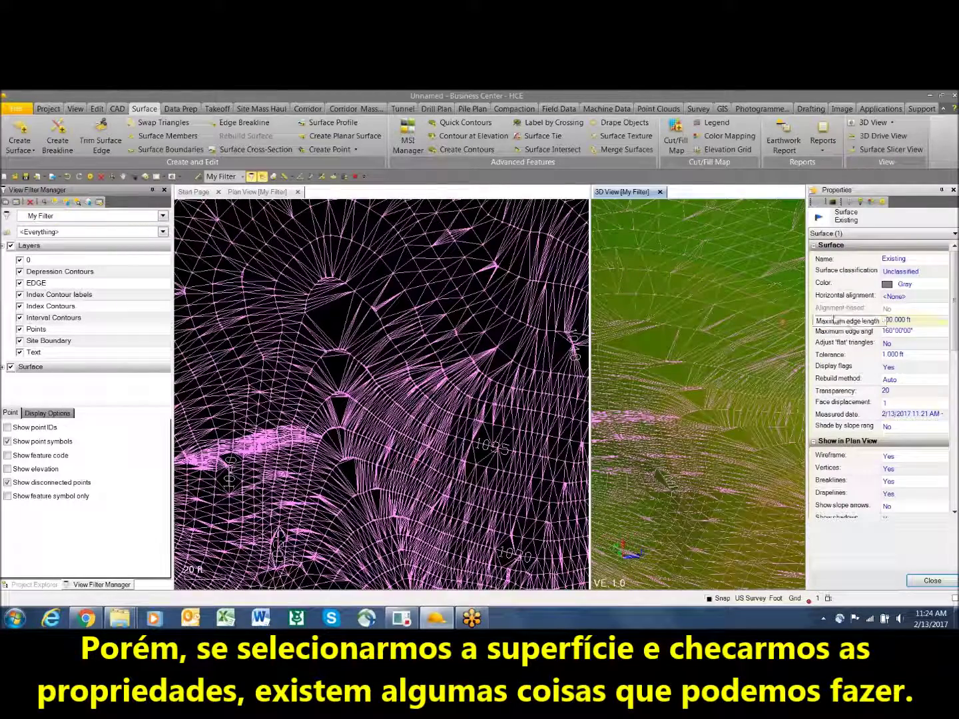
click(894, 344)
click(891, 354)
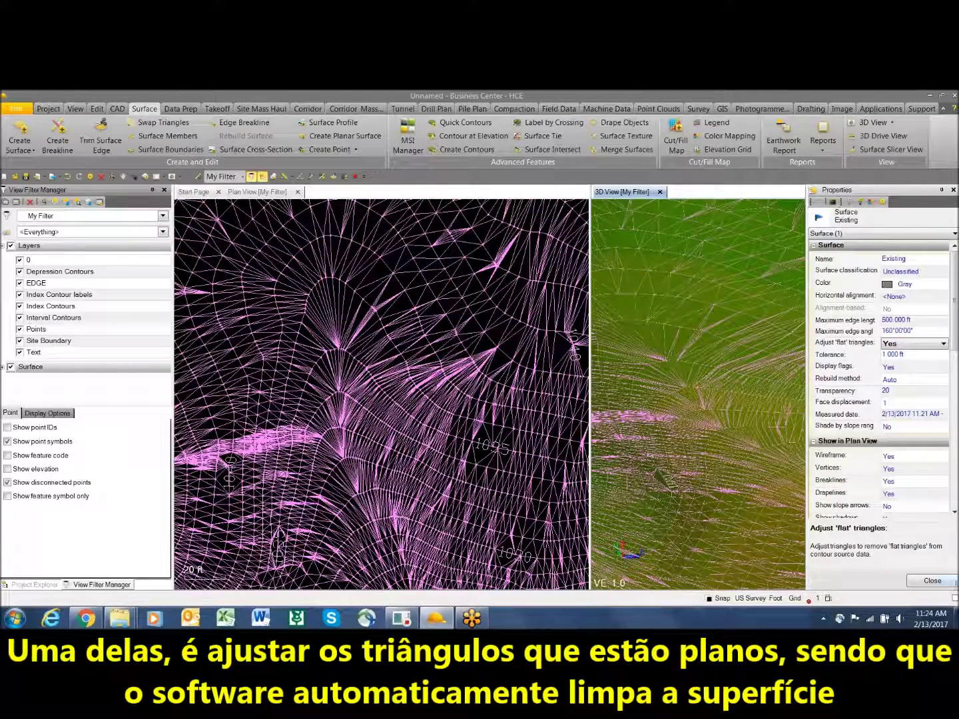
click(933, 581)
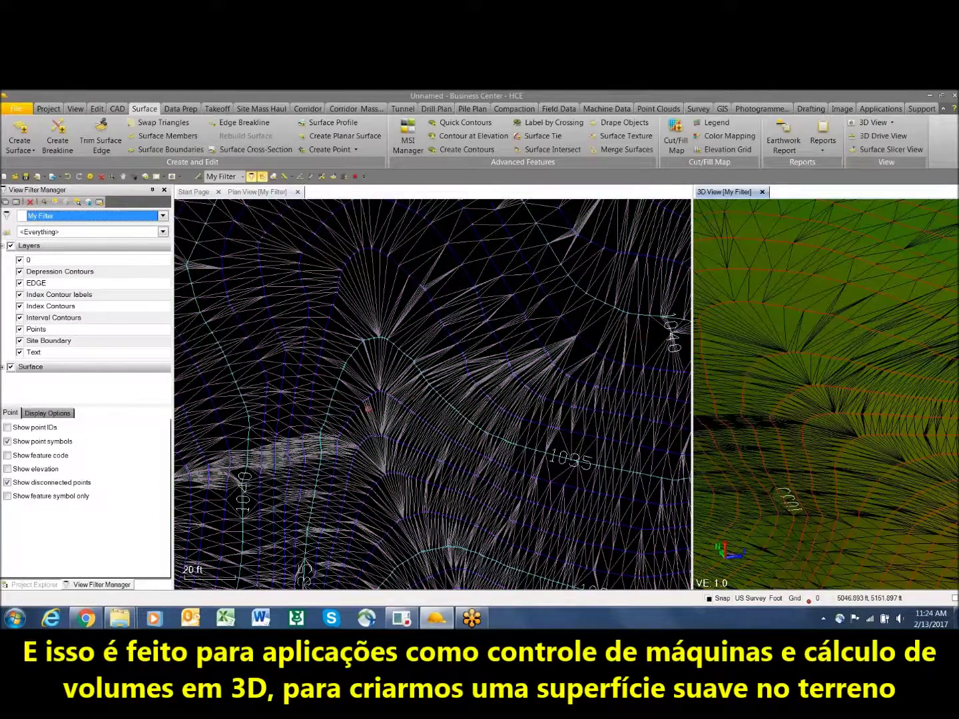
Turn on shading by slope range for the Existing surface
scroll(368, 408, up, 2)
scroll(368, 409, down, 5)
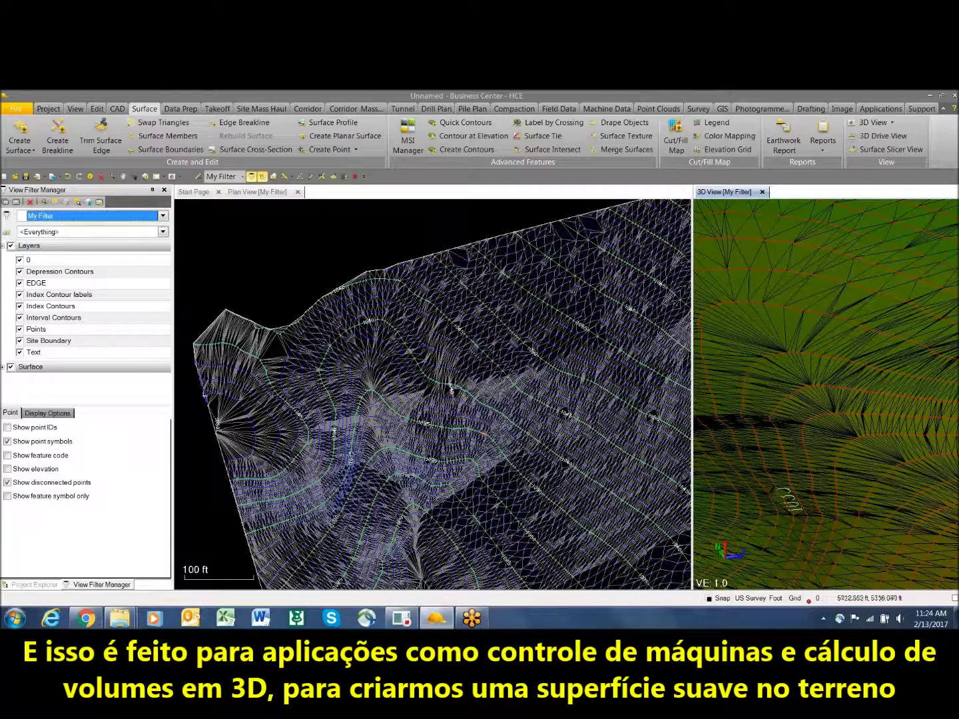
scroll(369, 422, up, 2)
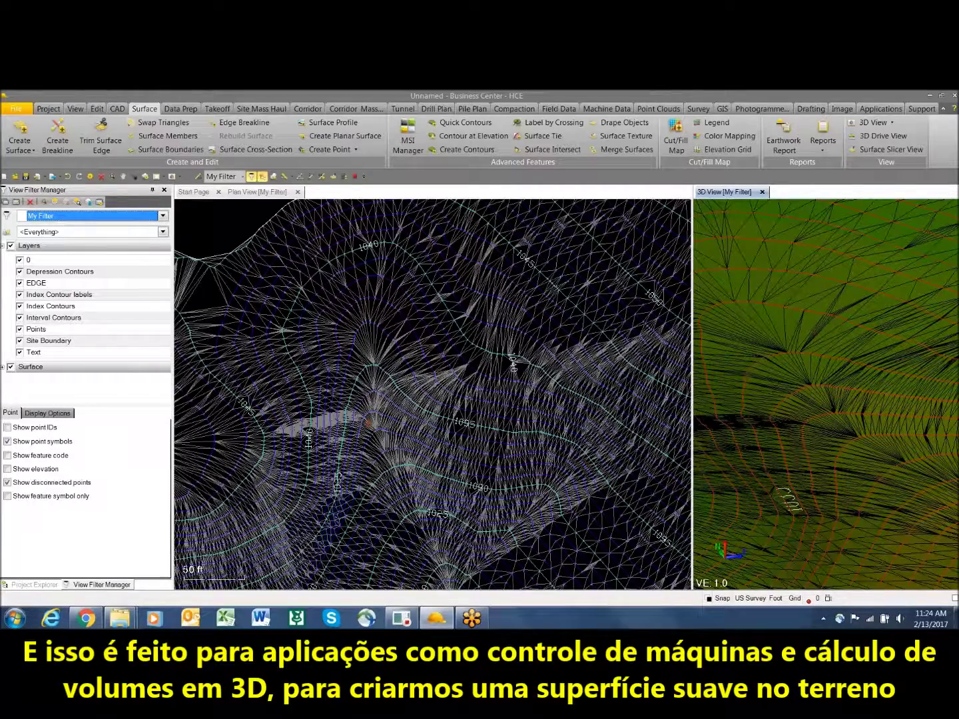
scroll(481, 445, down, 5)
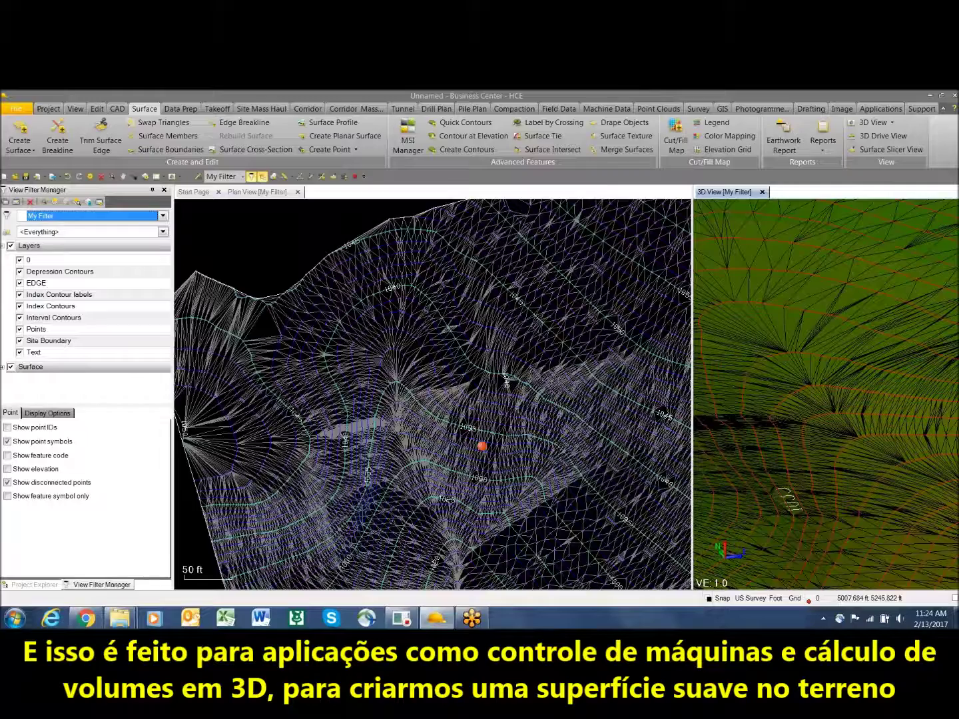
middle_drag(594, 443, 446, 376)
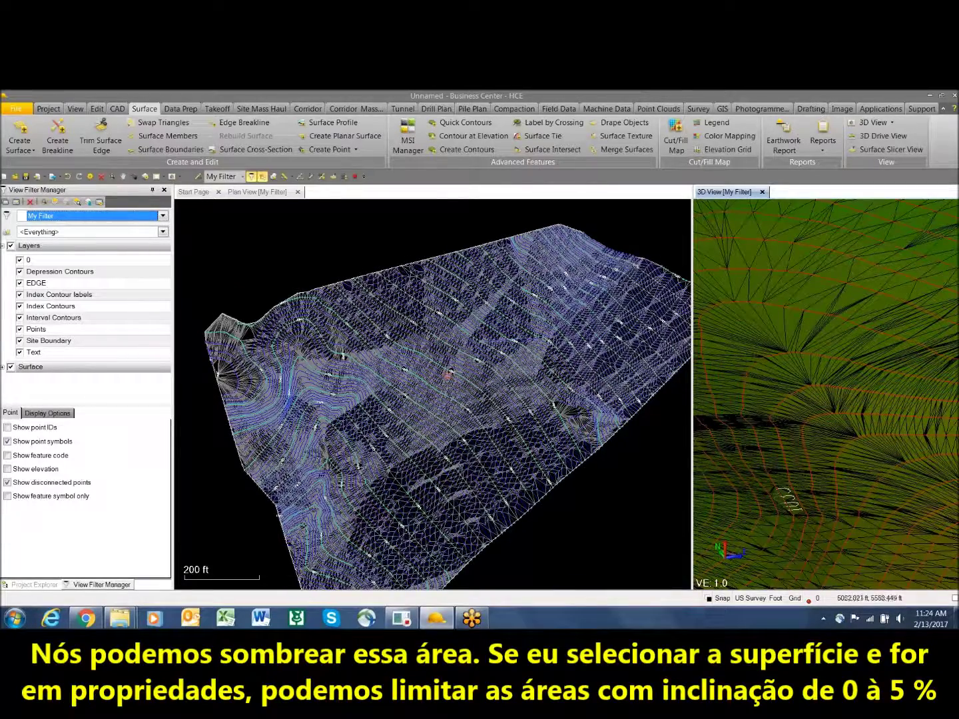
click(461, 363)
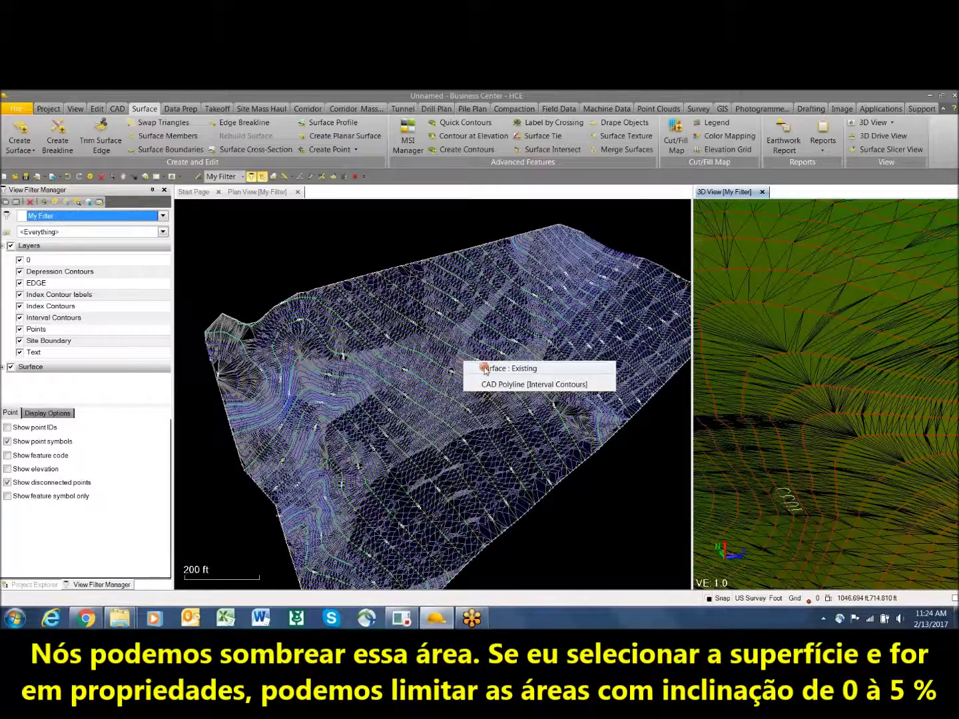
click(485, 371)
right_click(486, 368)
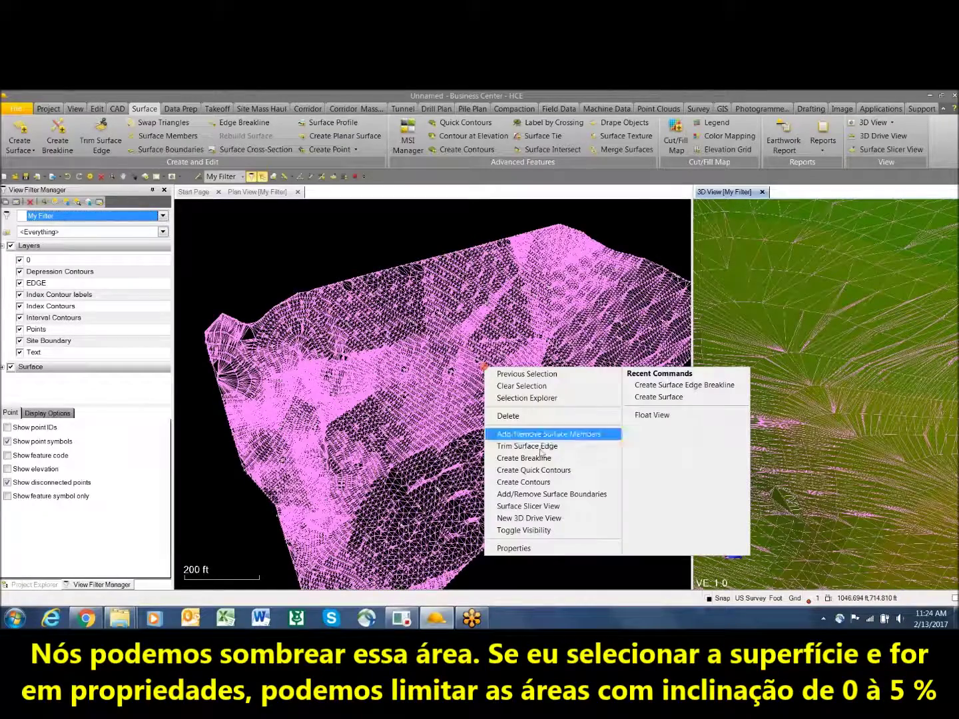
click(544, 549)
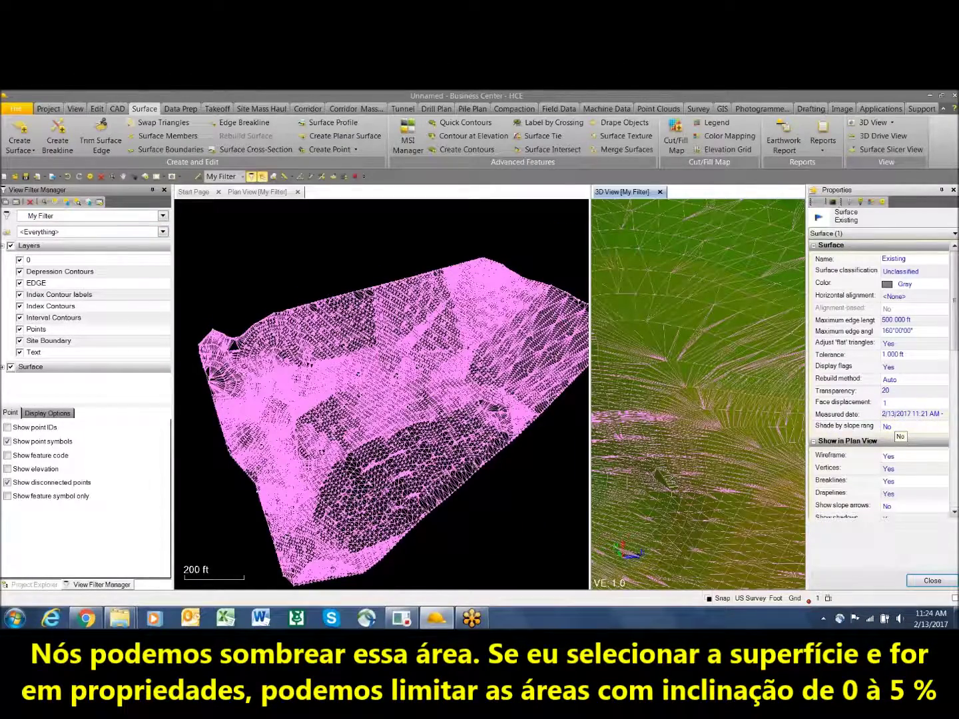
click(907, 427)
click(905, 440)
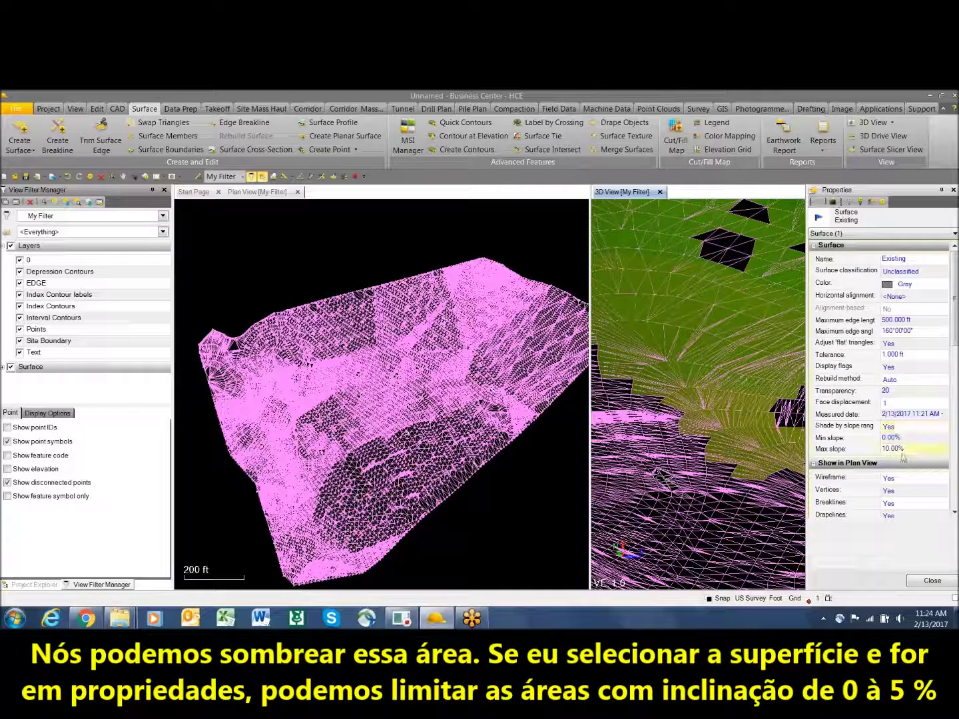
Limit the surface's slope shading to a maximum slope of 5% and check the shaded triangles in 3D
click(911, 449)
text(5)
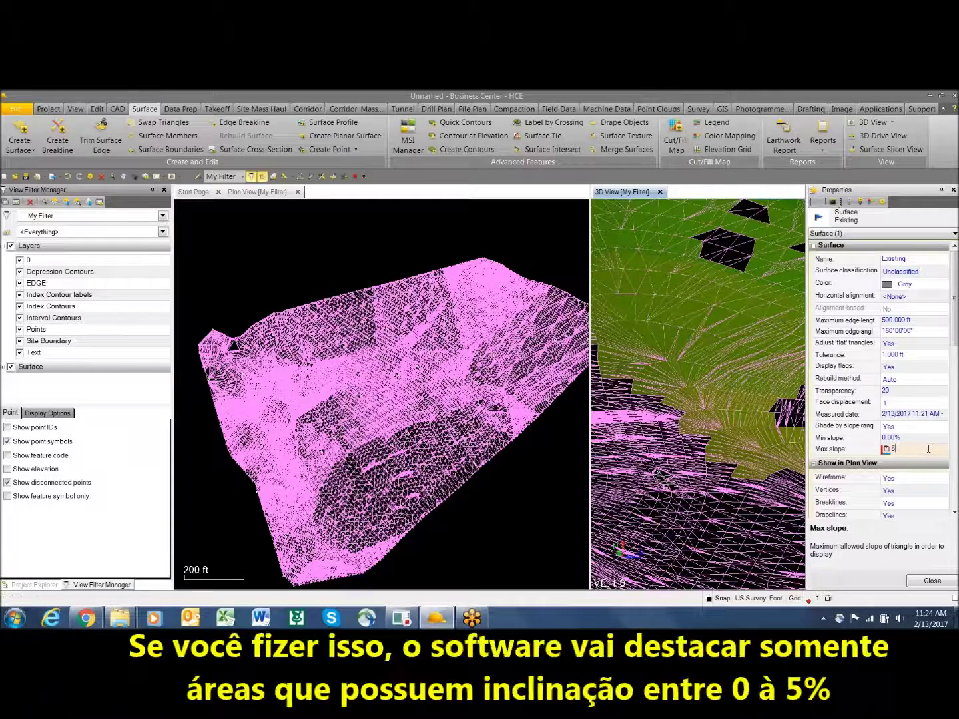
key(Return)
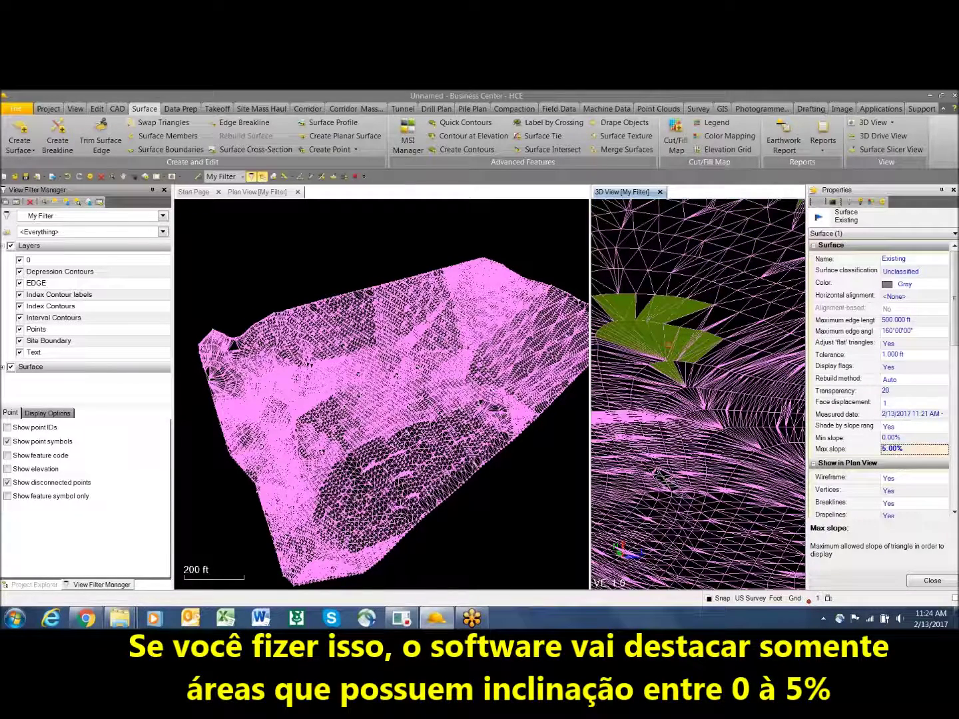
scroll(636, 314, up, 3)
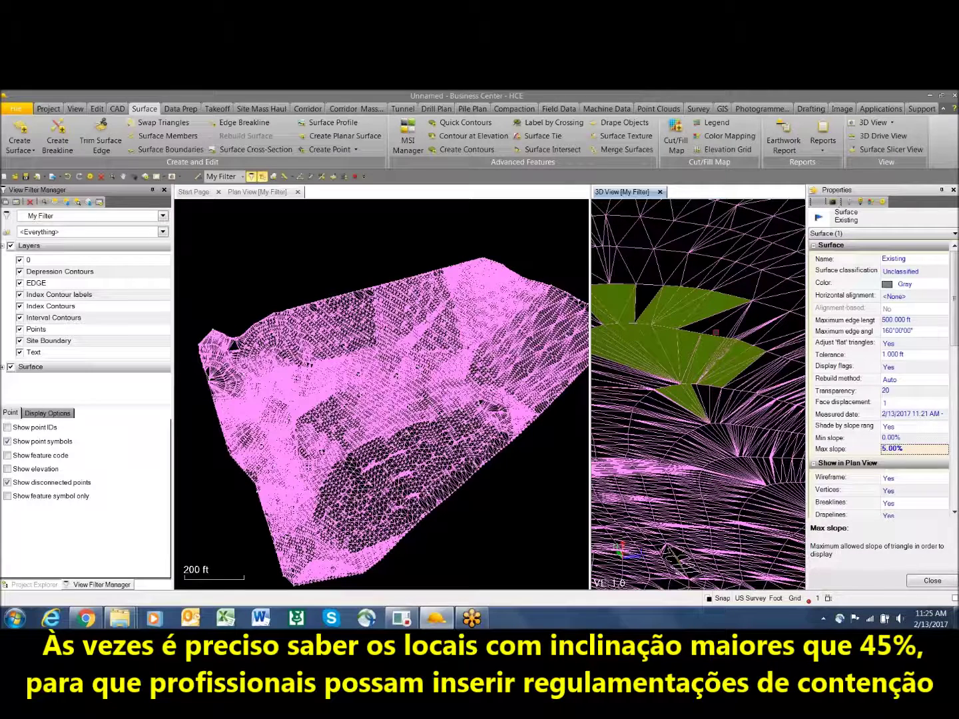
click(941, 581)
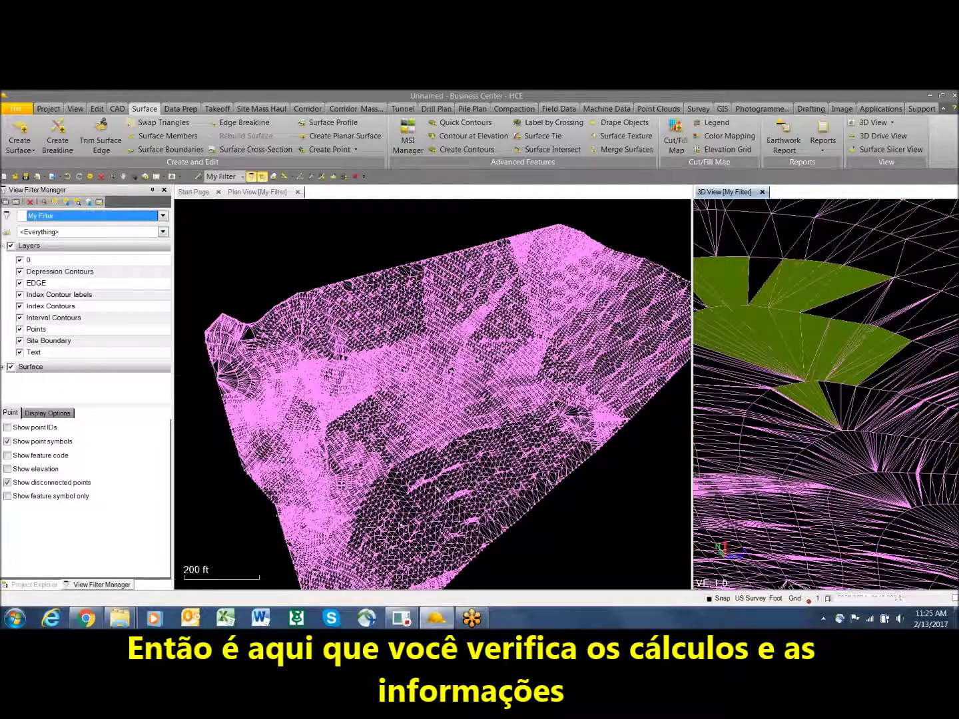
Turn off shading by slope range for the Existing surface and deselect it
right_click(794, 238)
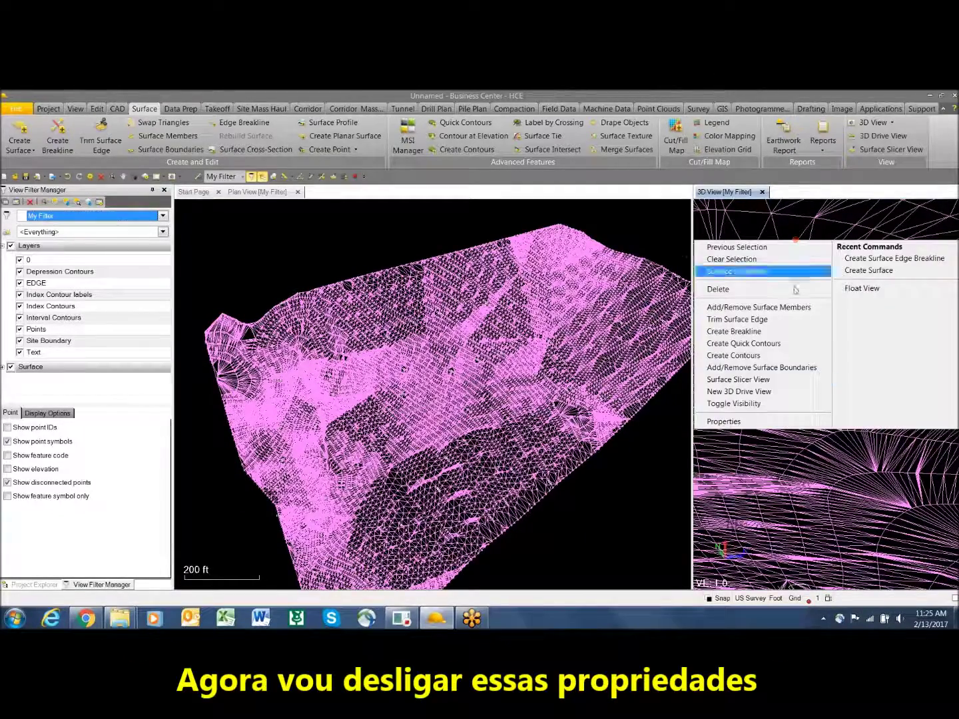
click(741, 421)
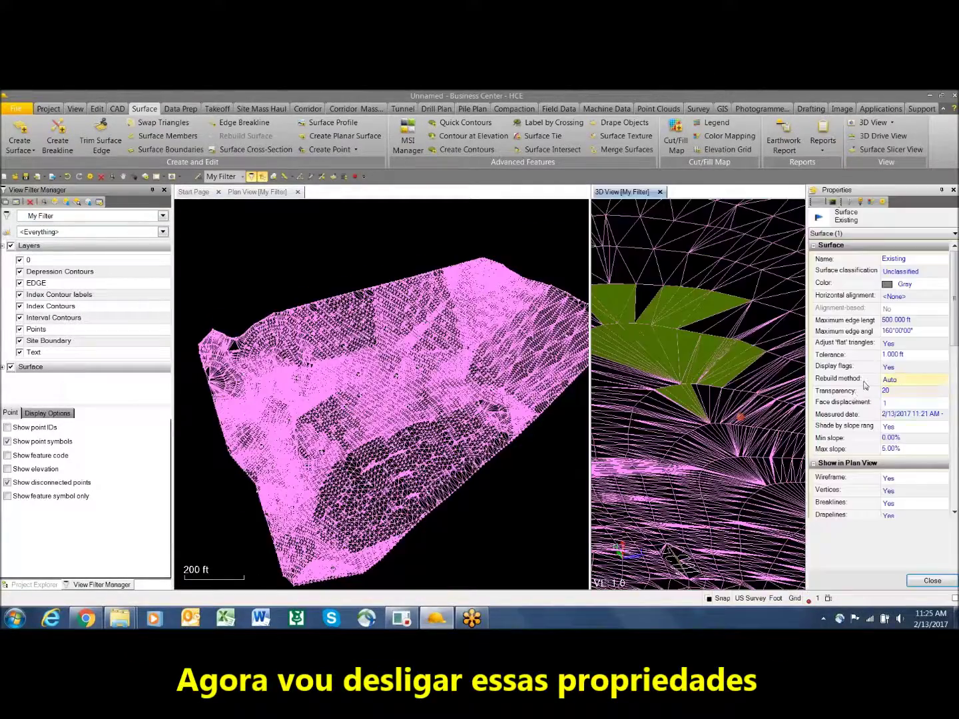
click(904, 428)
click(904, 427)
click(896, 446)
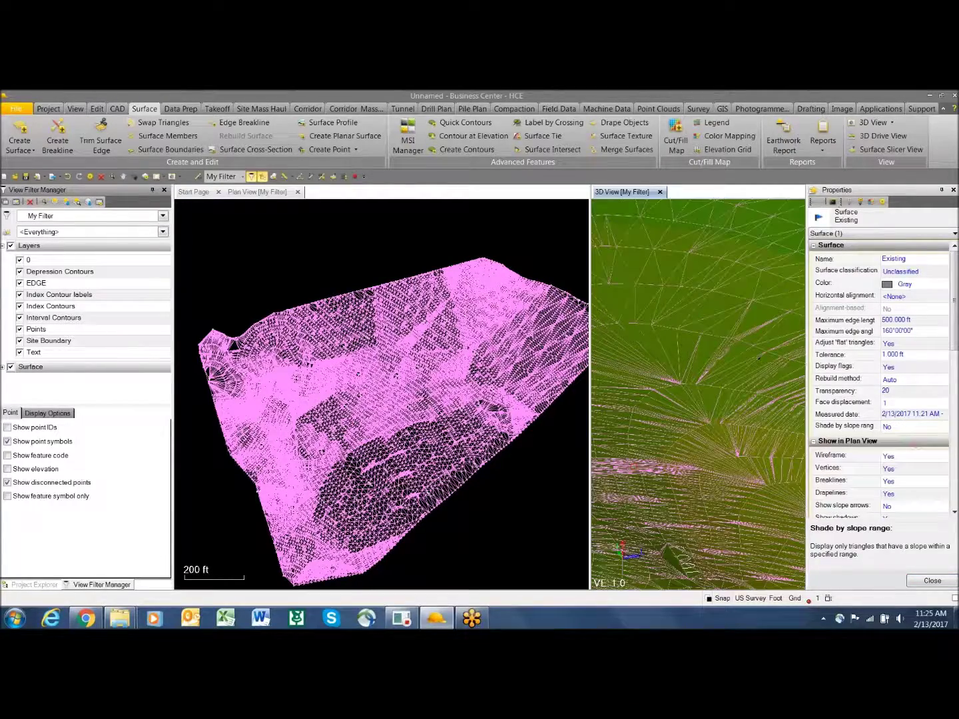
click(932, 580)
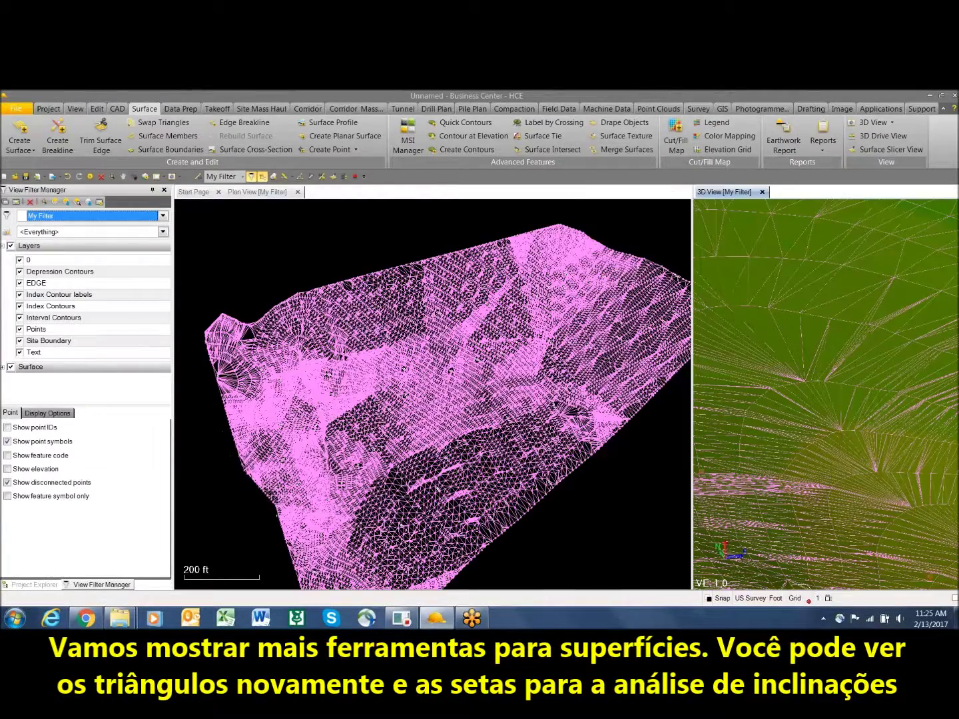
click(664, 454)
Hide all surfaces through the view filter, leaving the contour layers shown in the plan and 3D views
scroll(664, 455, down, 1)
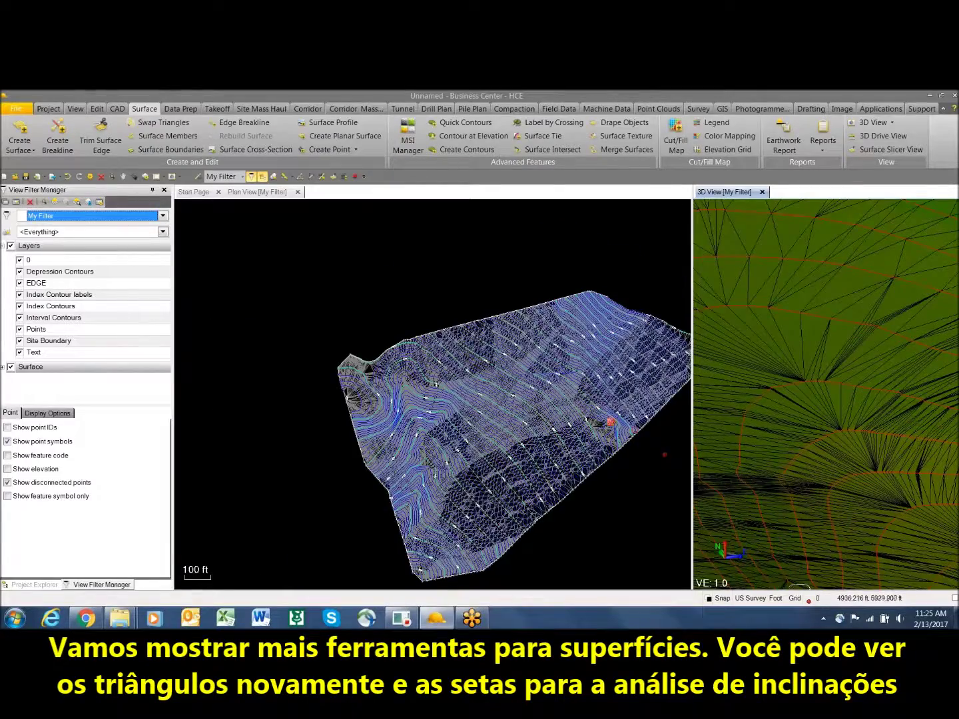
middle_drag(611, 421, 532, 395)
scroll(424, 399, up, 1)
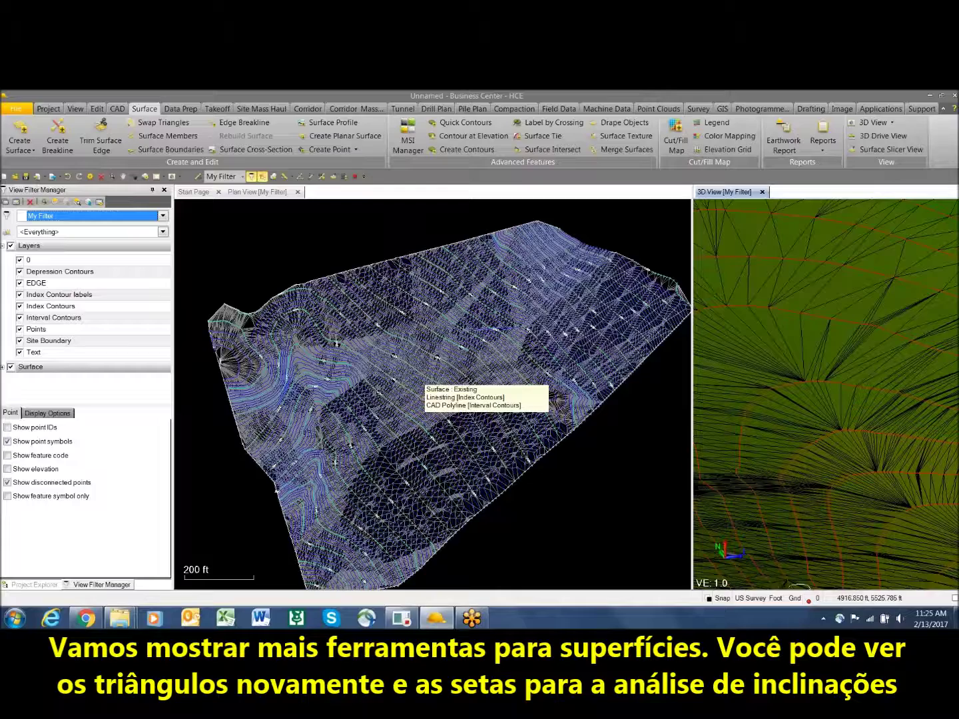
click(10, 367)
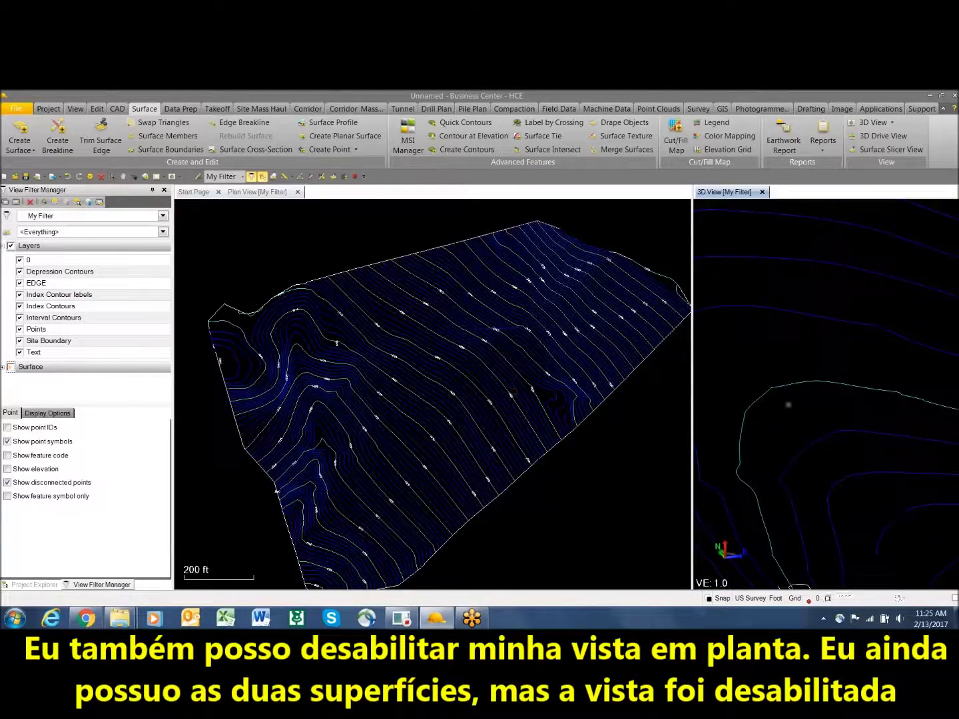
scroll(807, 422, down, 10)
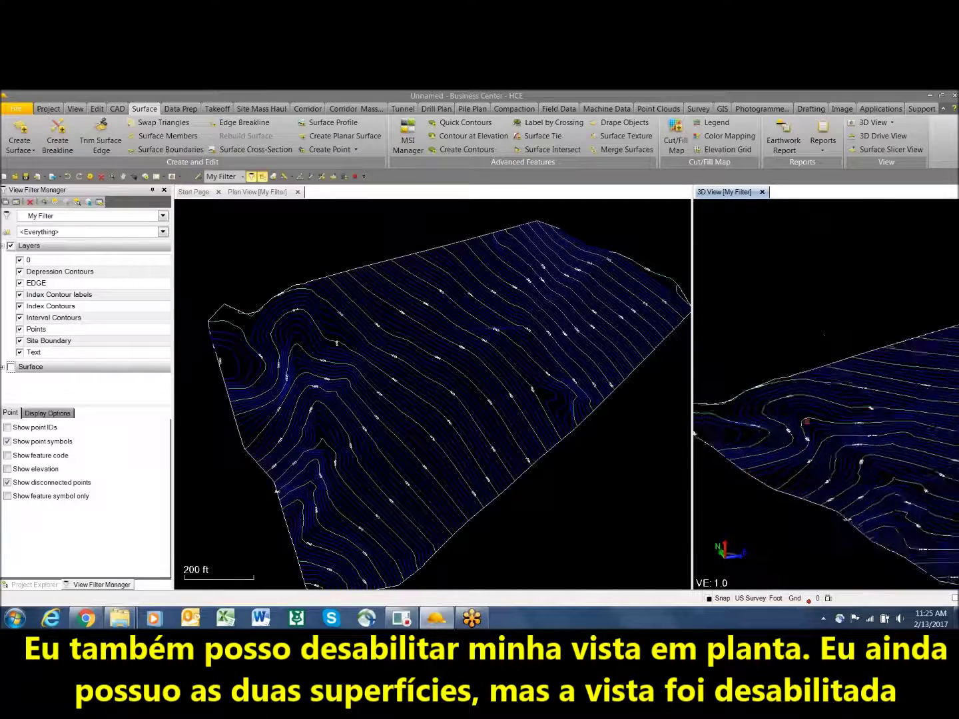
middle_drag(847, 418, 847, 437)
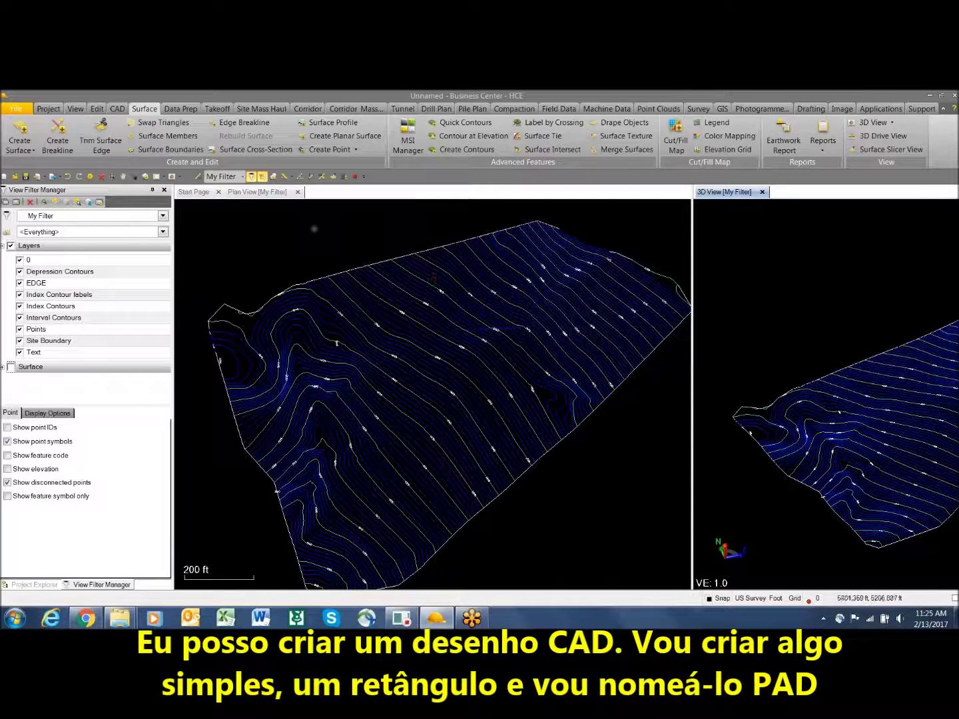
Start a CAD rectangle and create a new red layer named PAD for it
click(117, 109)
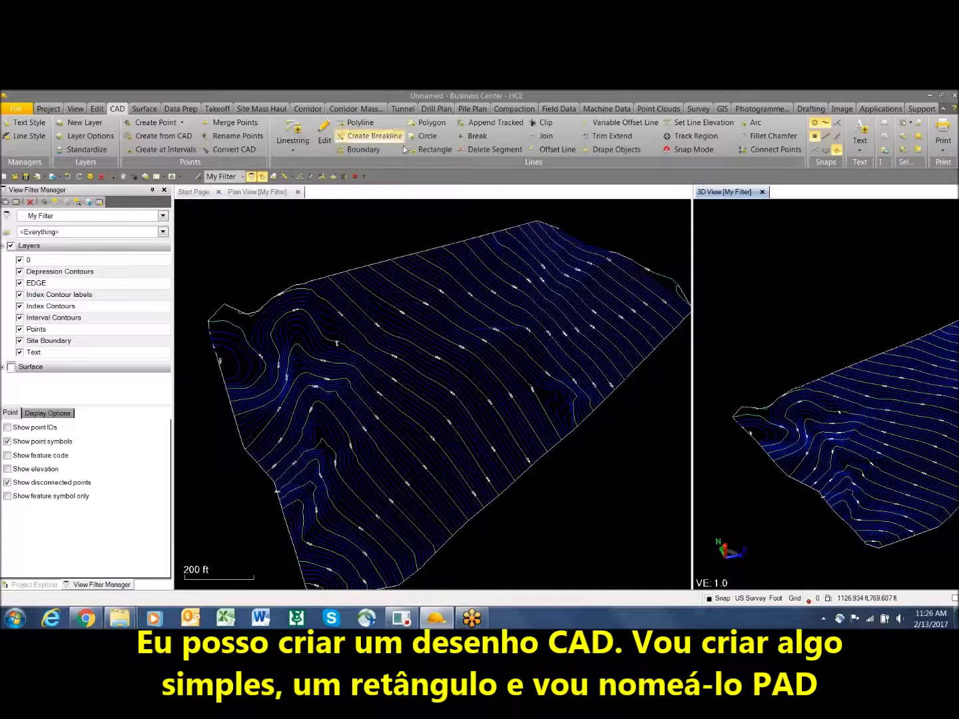
click(430, 149)
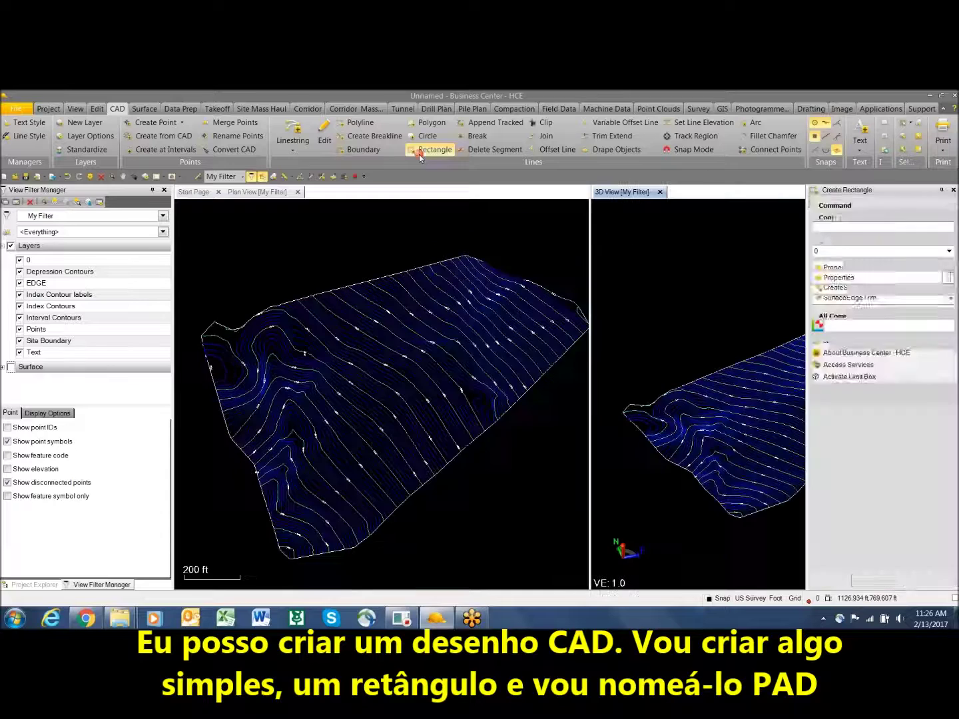
click(825, 254)
click(828, 257)
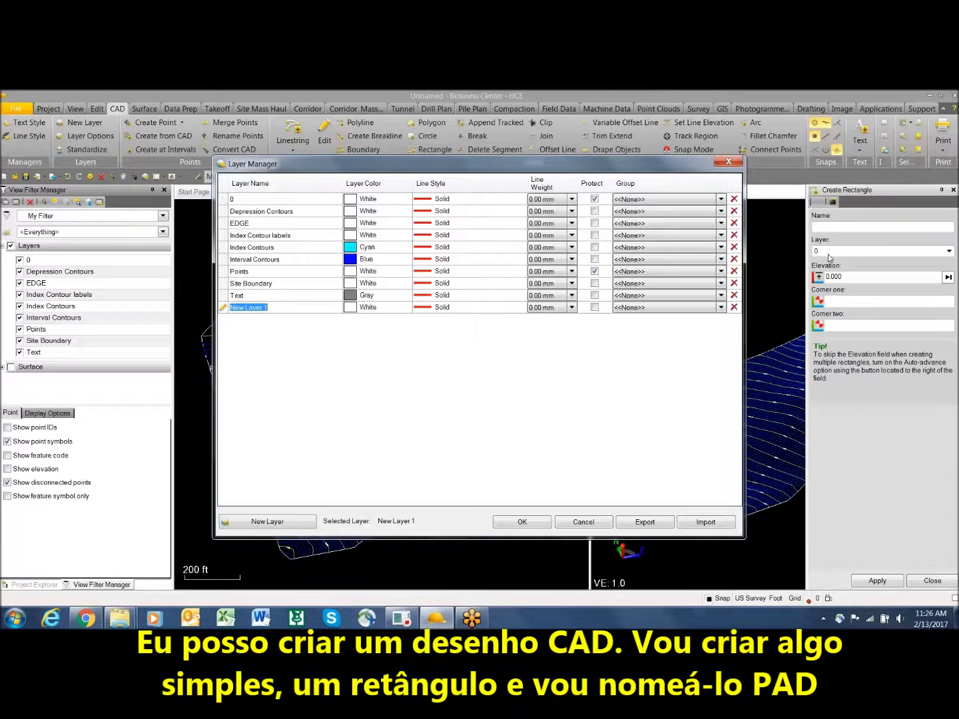
text(PAD)
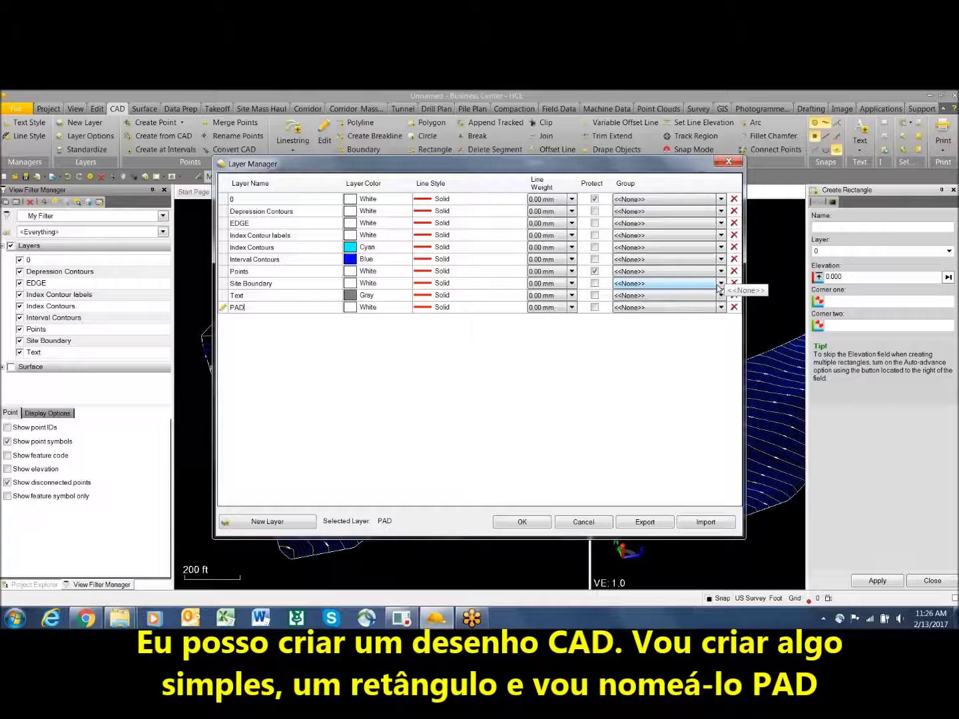
click(370, 310)
click(405, 307)
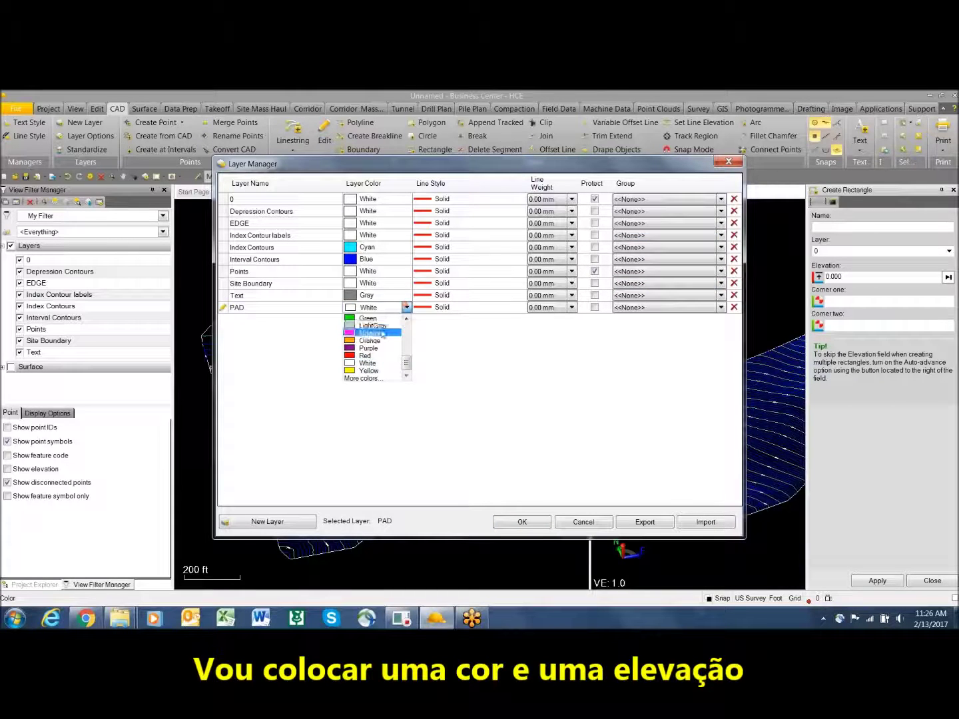
click(374, 355)
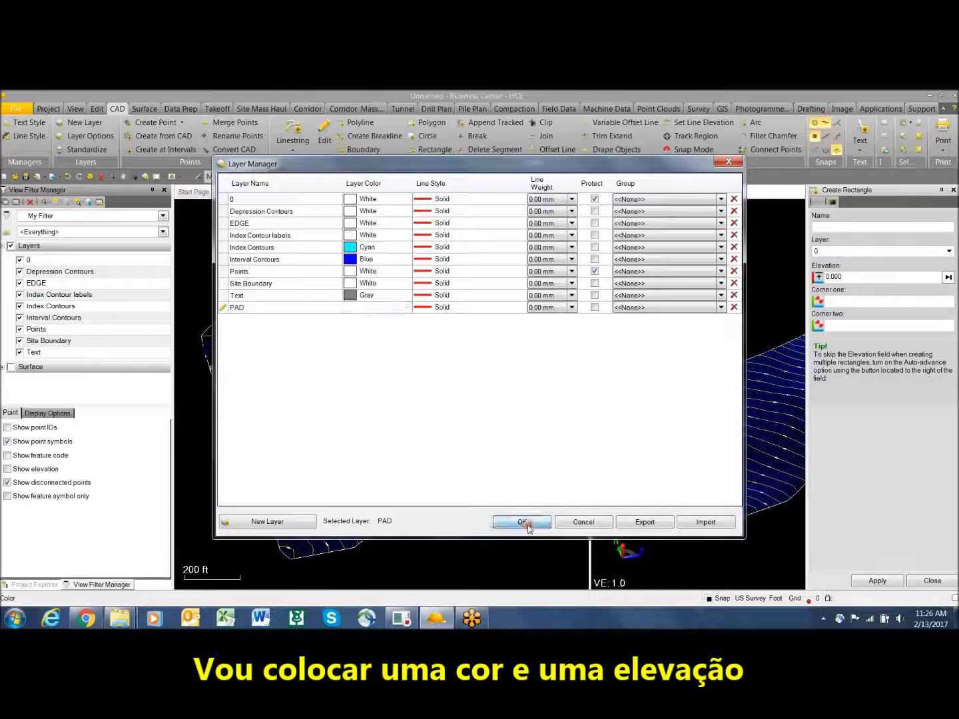
click(522, 522)
Set the rectangle's elevation to 1050
click(868, 279)
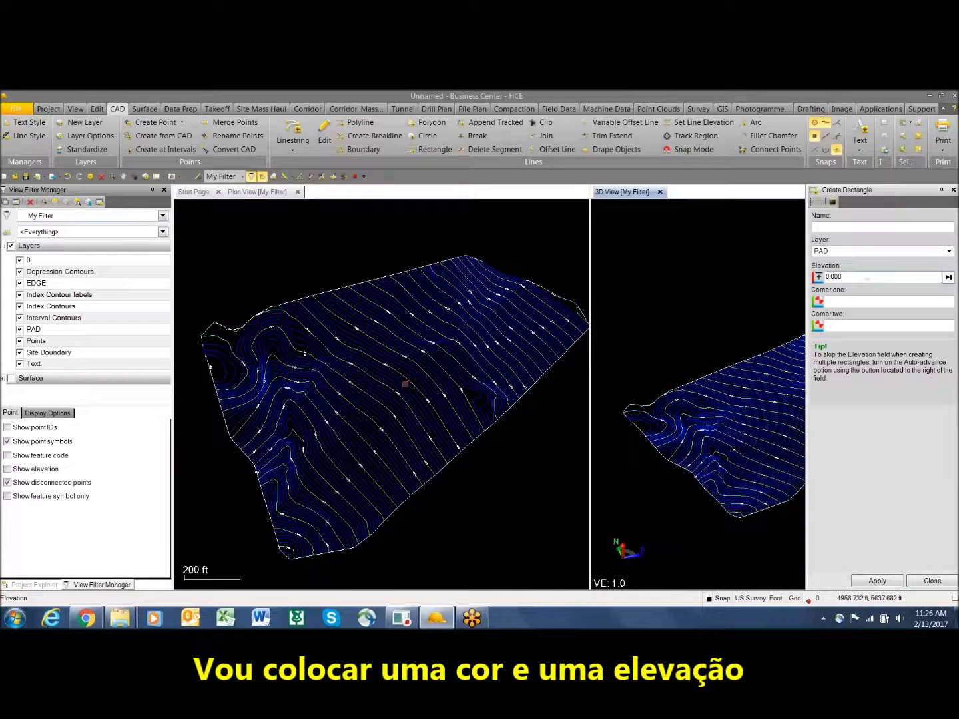
click(417, 385)
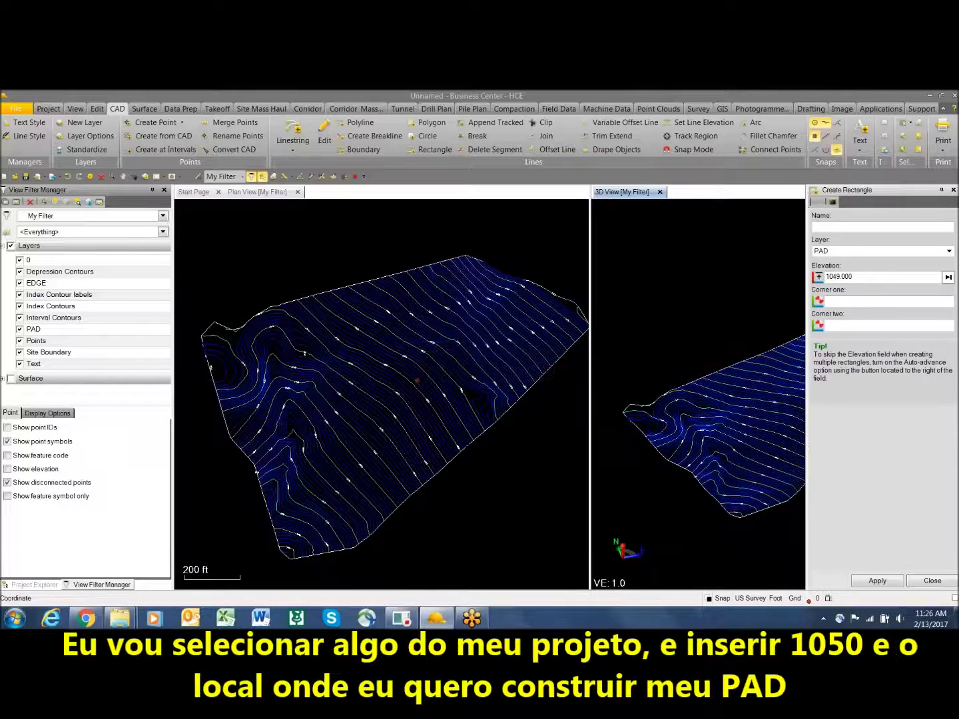
click(866, 276)
text(1)
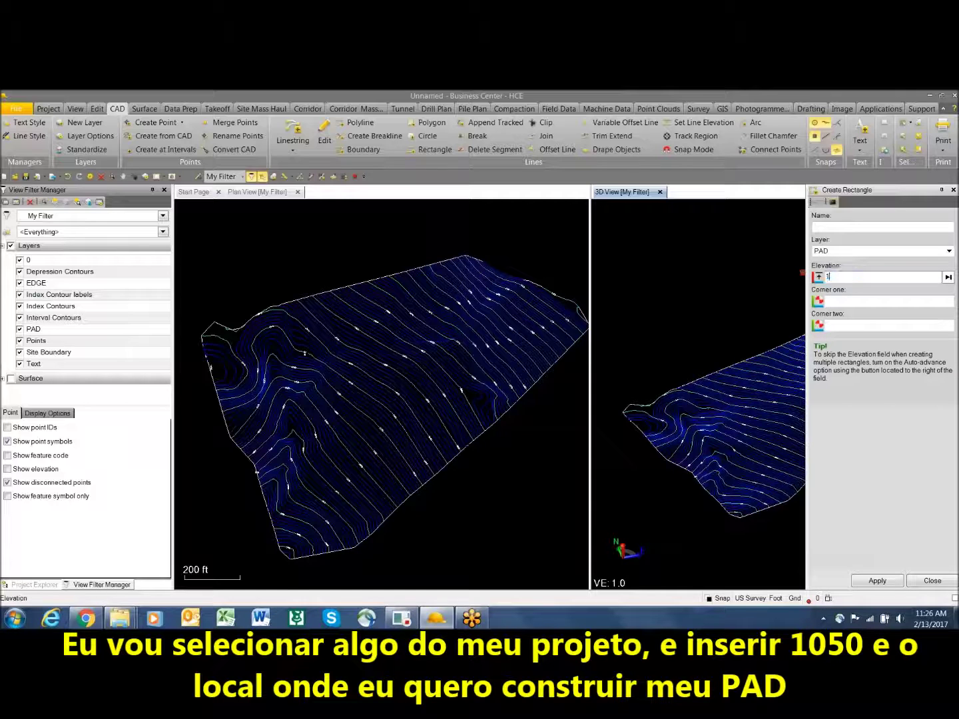
text(050)
key(Return)
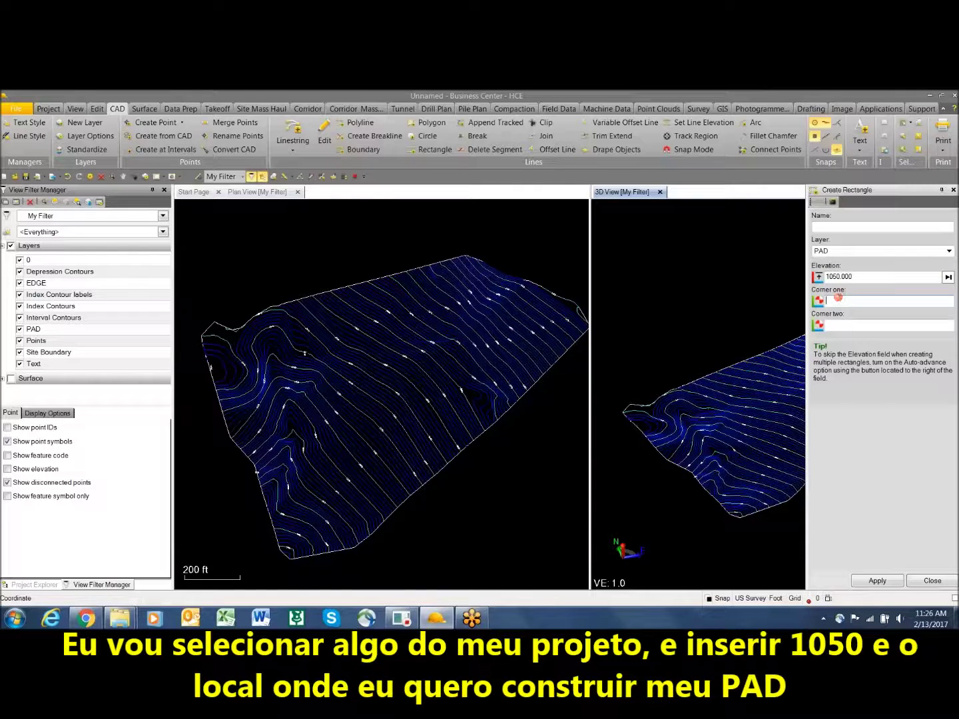
Draw the pad rectangle across the middle of the contoured site by two opposite corners and end the command
click(363, 408)
click(447, 338)
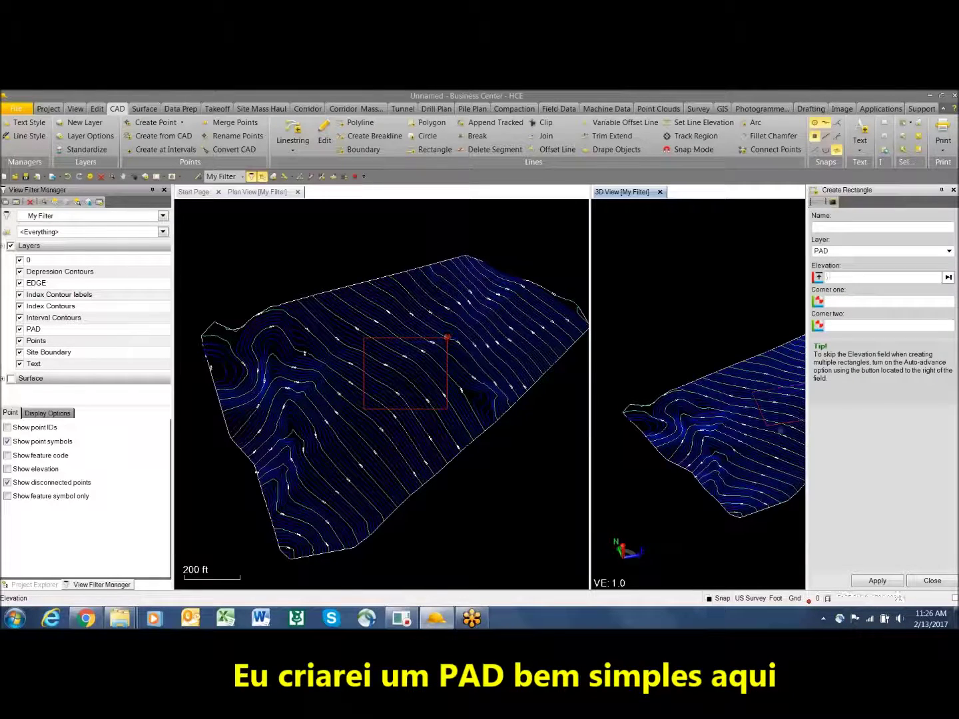
click(931, 581)
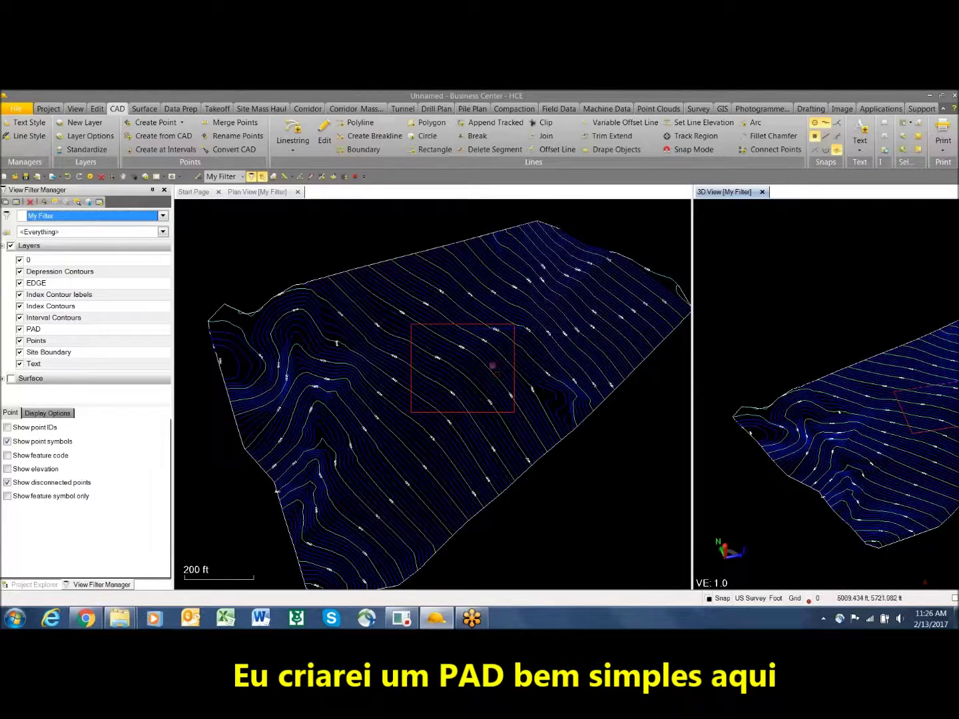
scroll(492, 364, up, 2)
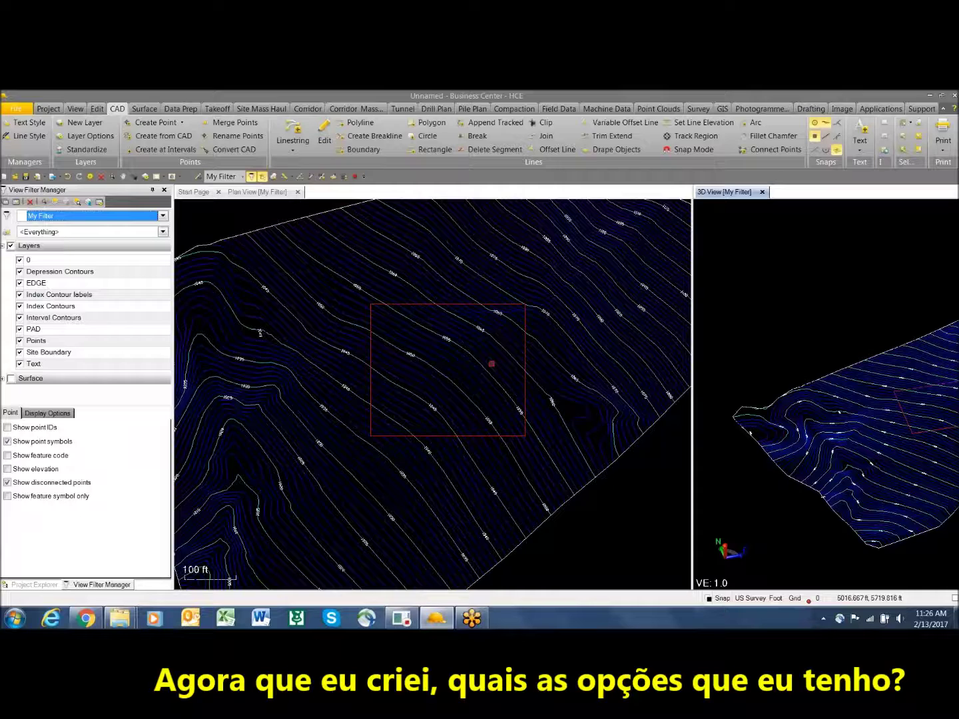
Start a surface tie on layer PAD to the Existing surface, using the pad rectangle as its reference line
click(144, 109)
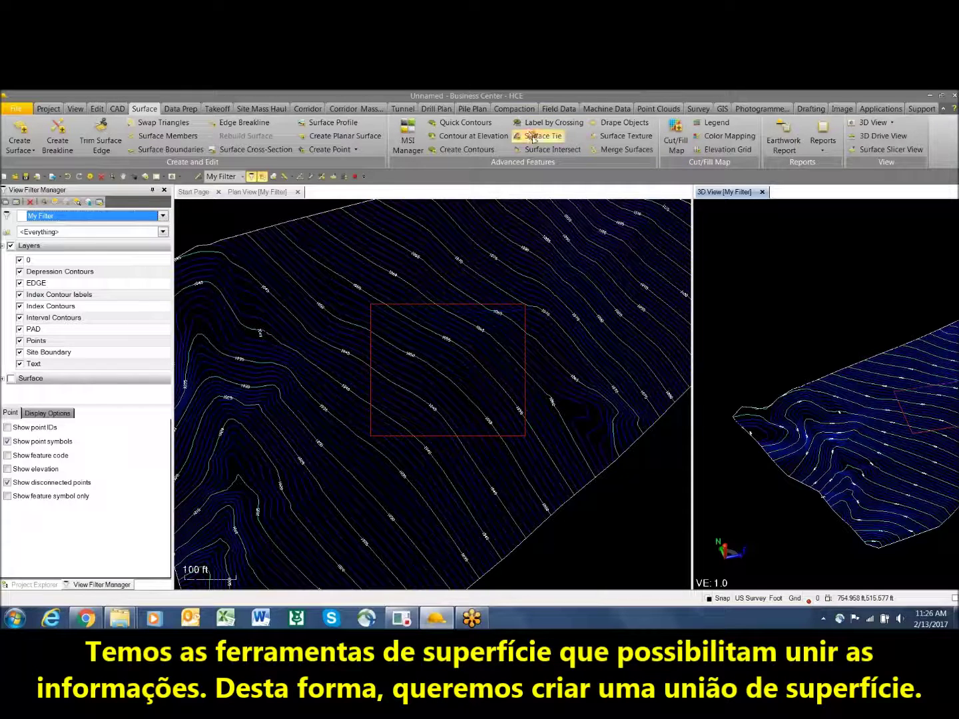
click(538, 136)
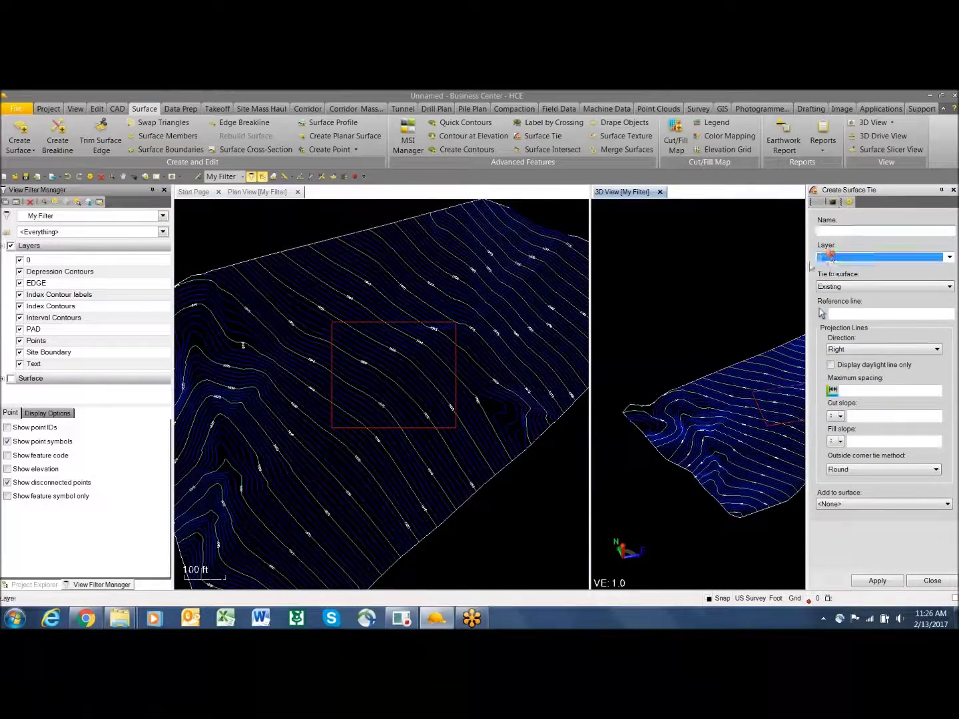
scroll(454, 333, up, 2)
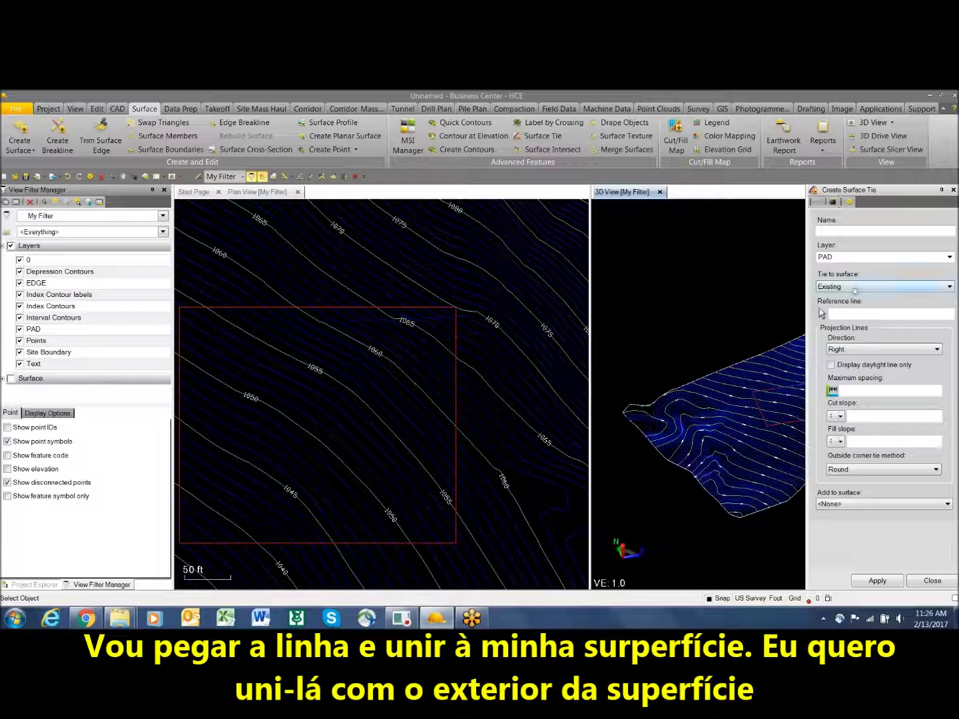
click(864, 314)
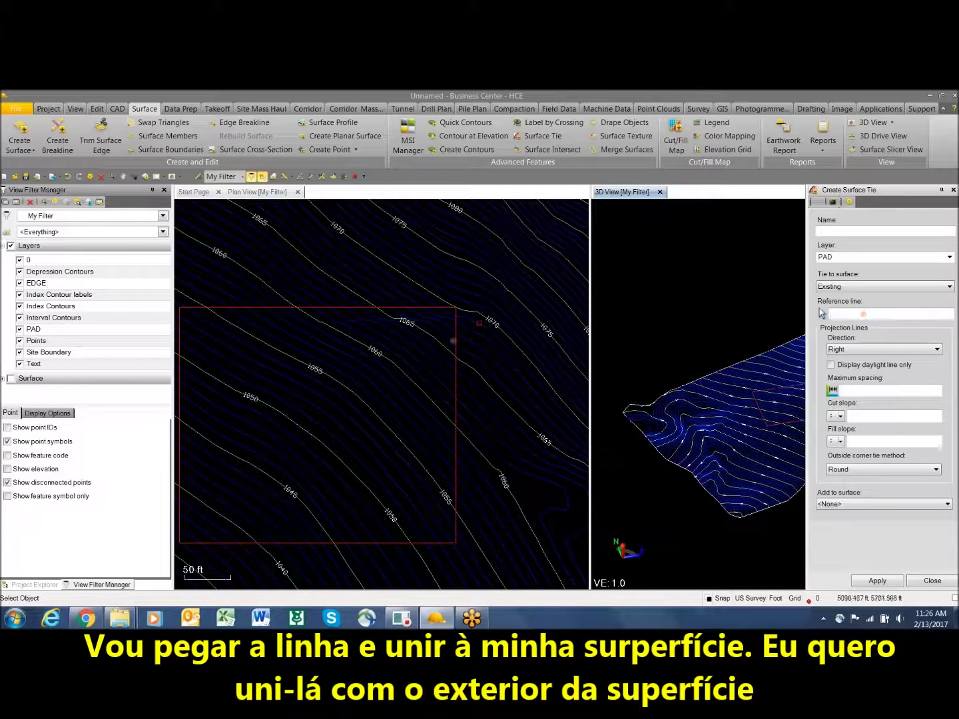
click(455, 339)
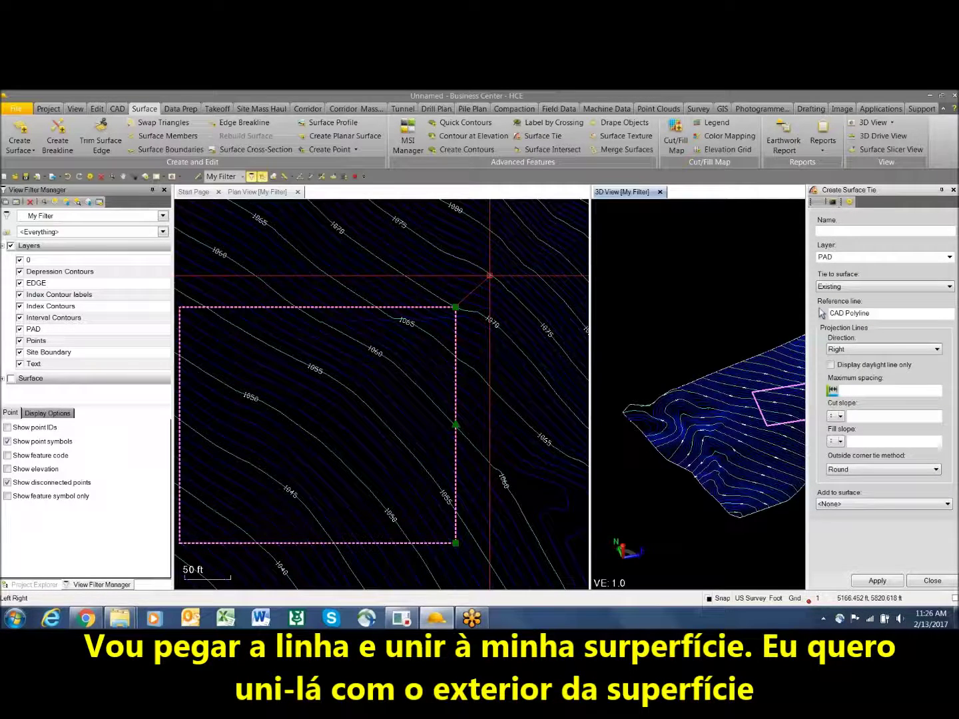
Set the tie's maximum spacing to 5, cut slope to 3:1 and fill slope to 4:1, and create the tie
click(857, 392)
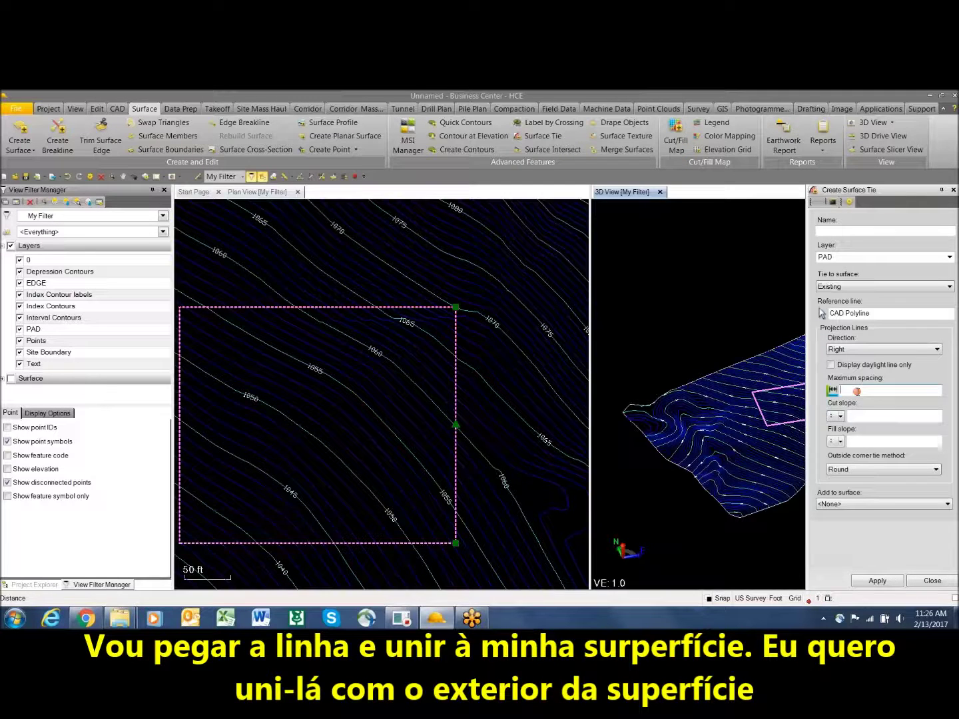
text(5)
click(856, 416)
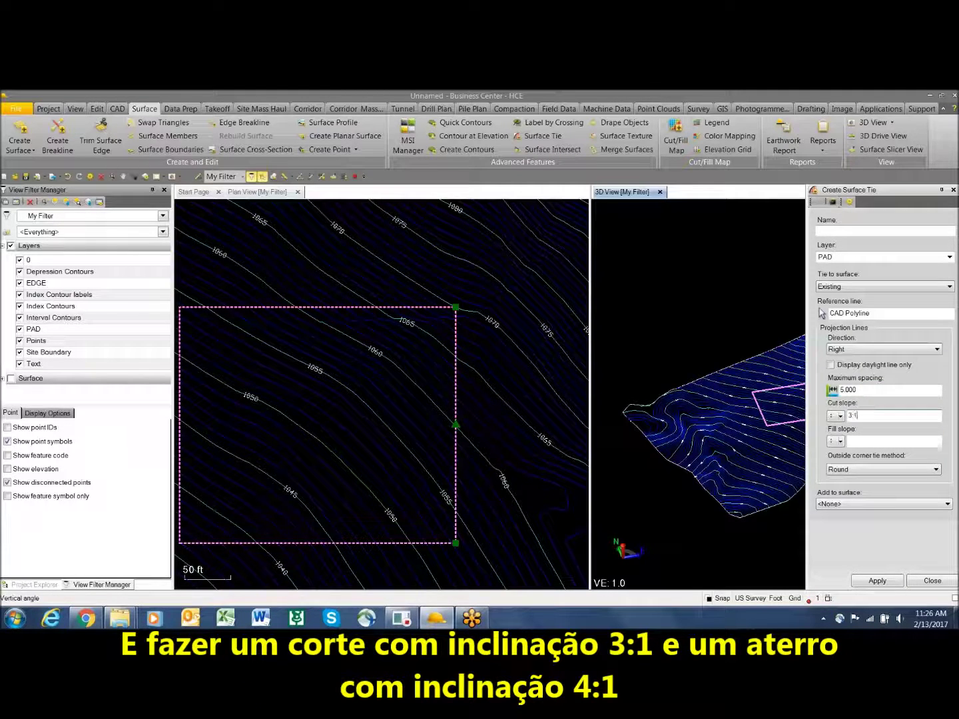
click(865, 442)
text(4:1)
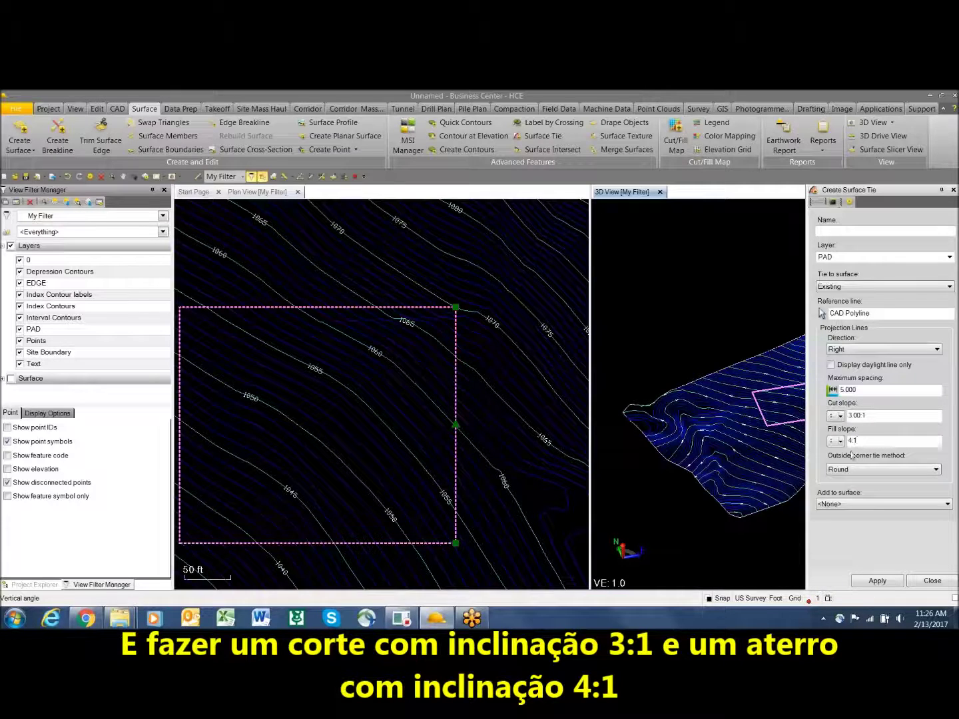
click(865, 581)
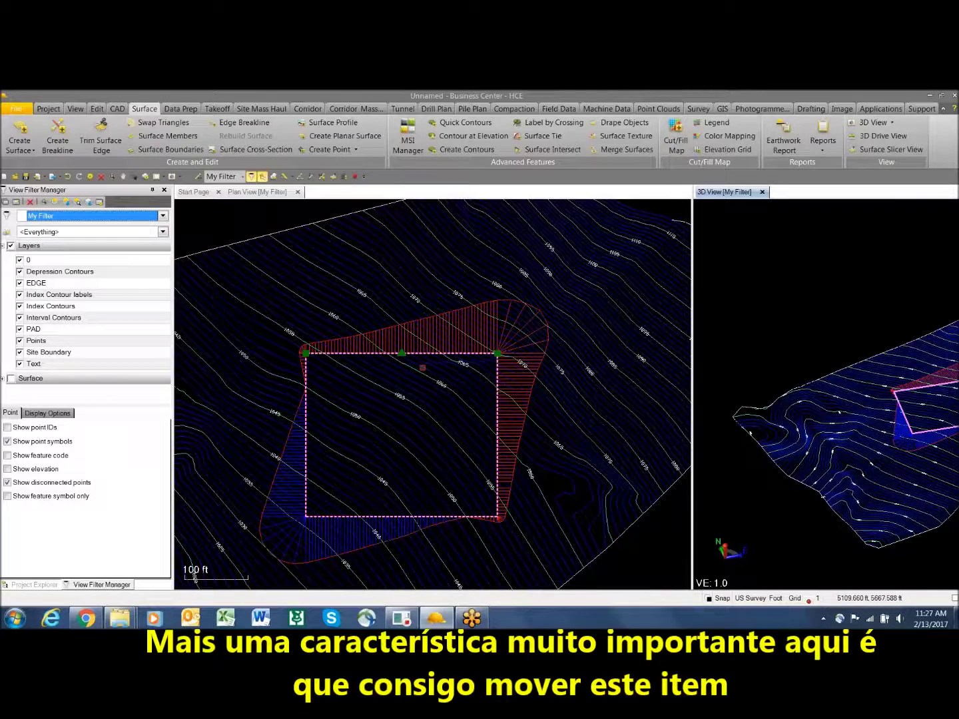
Move the pad rectangle about 80 ft west and 50 ft north, with dependent objects updating while dragging
right_click(421, 364)
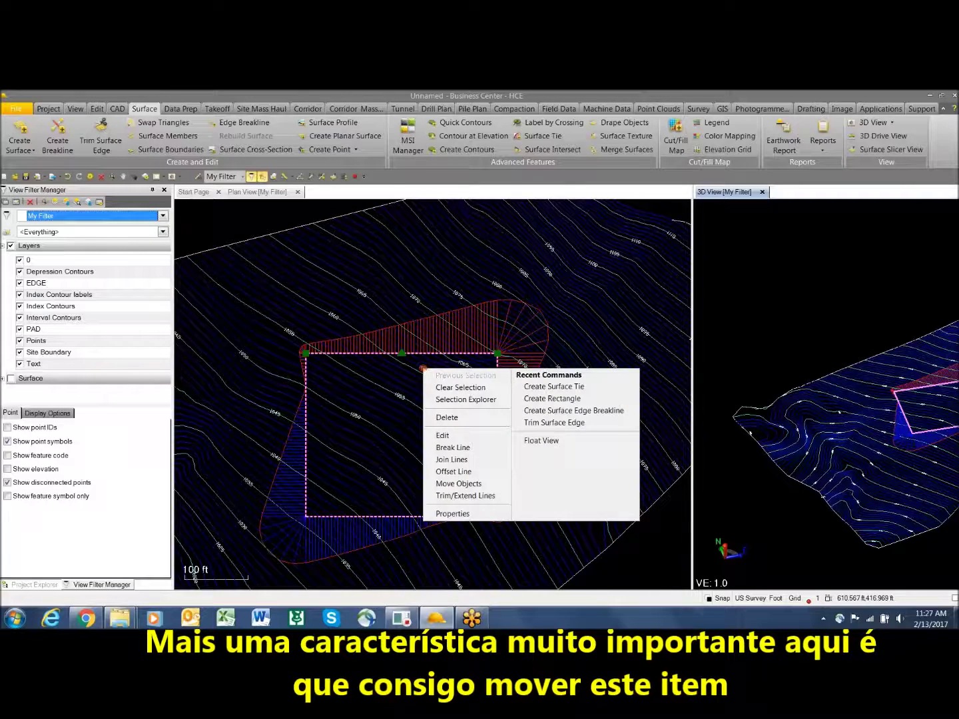
click(474, 481)
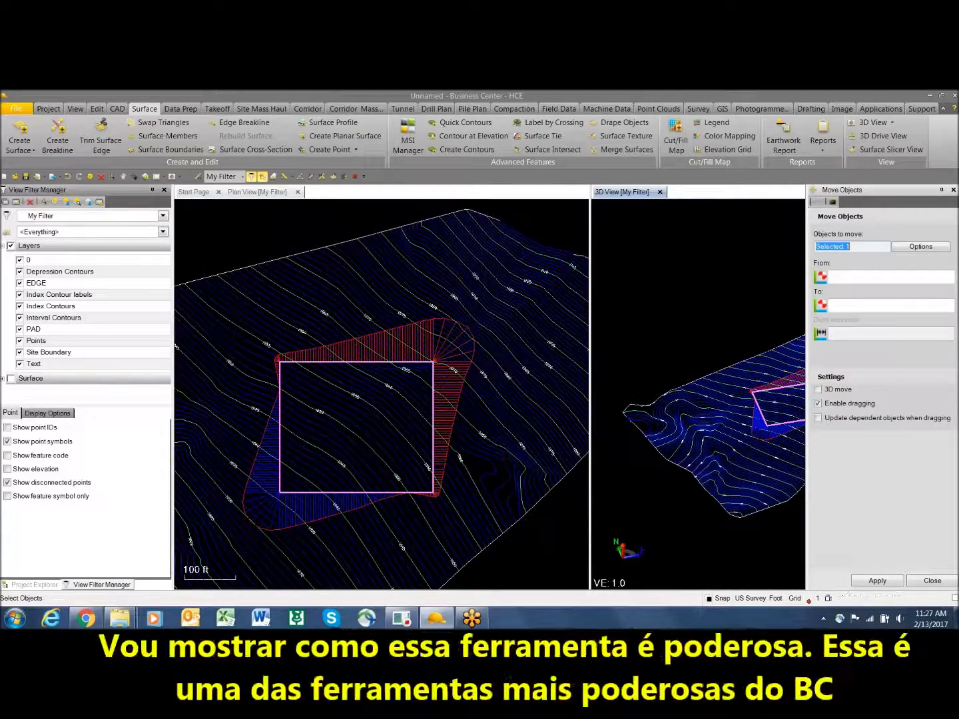
click(818, 418)
click(842, 275)
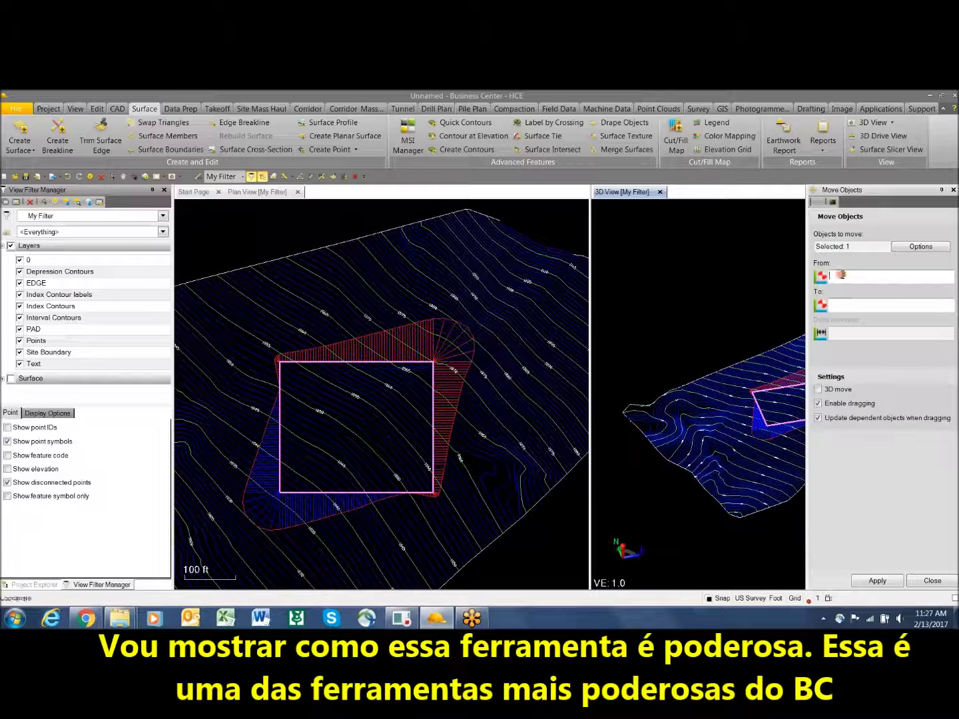
scroll(364, 421, down, 1)
click(365, 421)
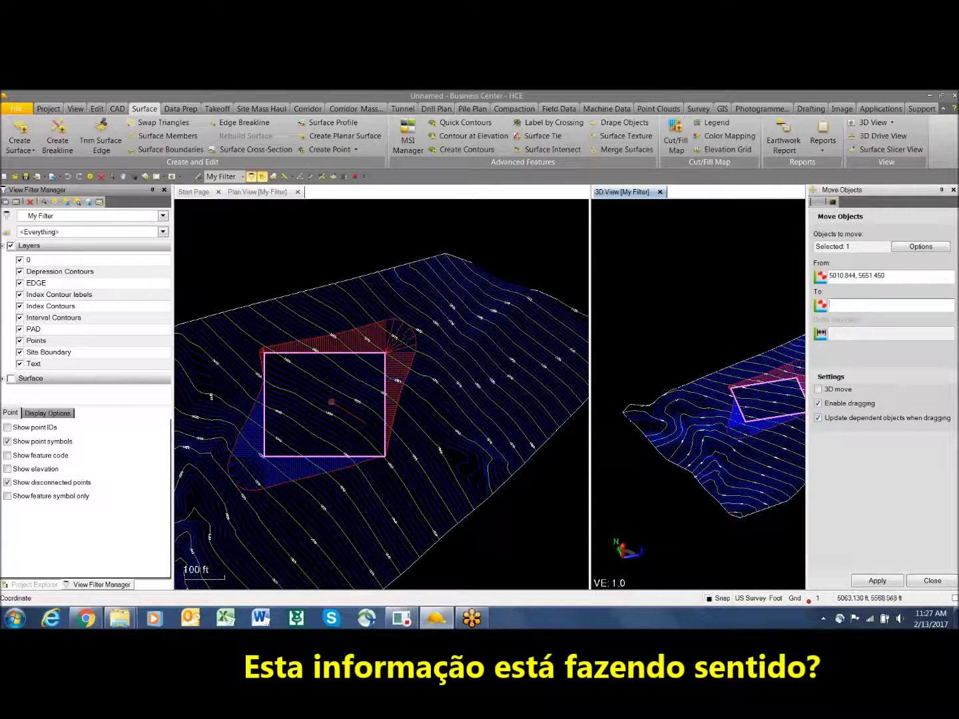
click(332, 402)
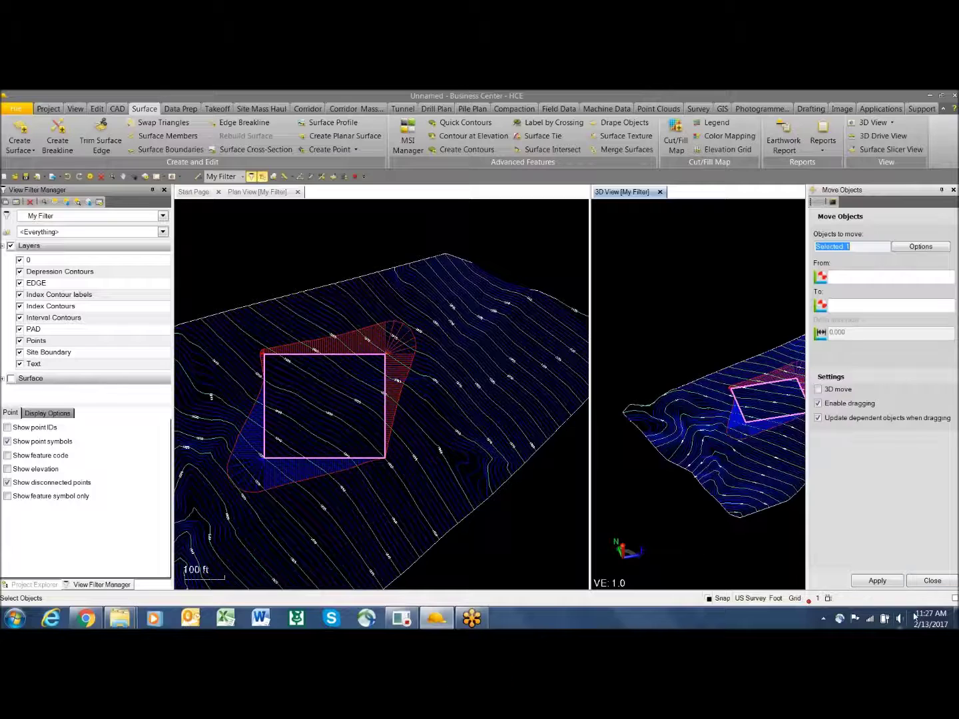
click(931, 581)
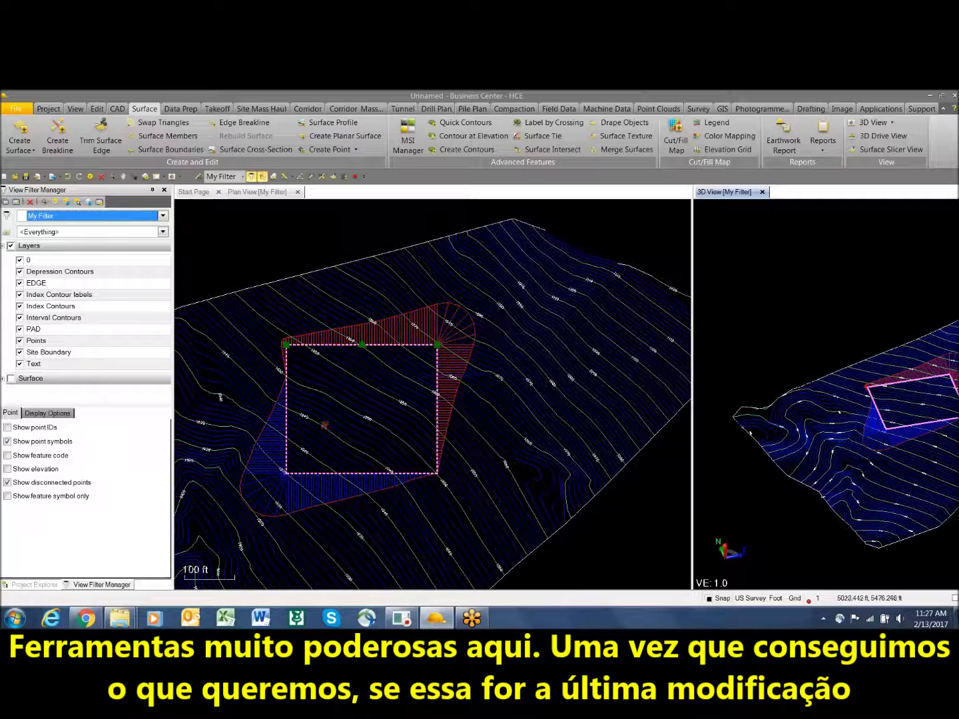
Create a new surface named PAD from the pad rectangle and its surface tie slopes
click(20, 133)
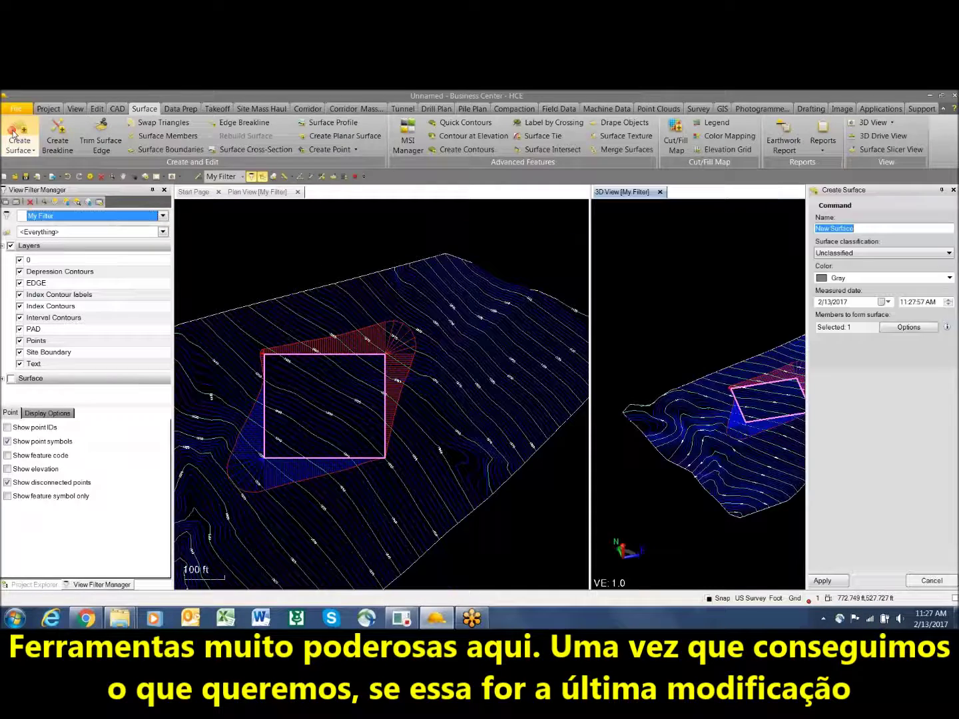
scroll(307, 308, up, 1)
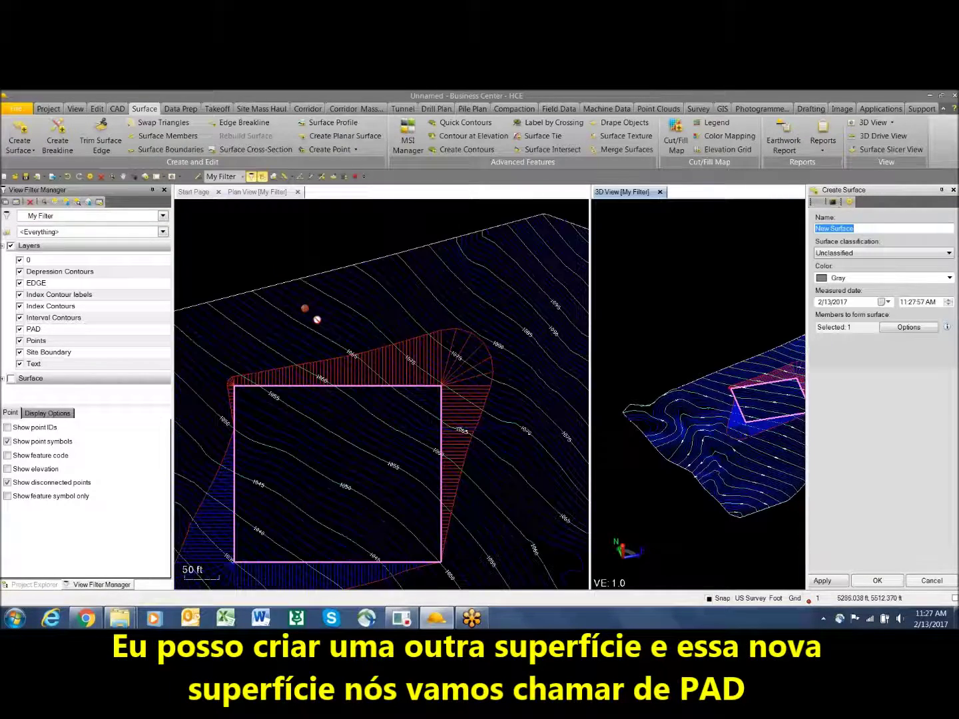
scroll(310, 317, up, 1)
text(PAD)
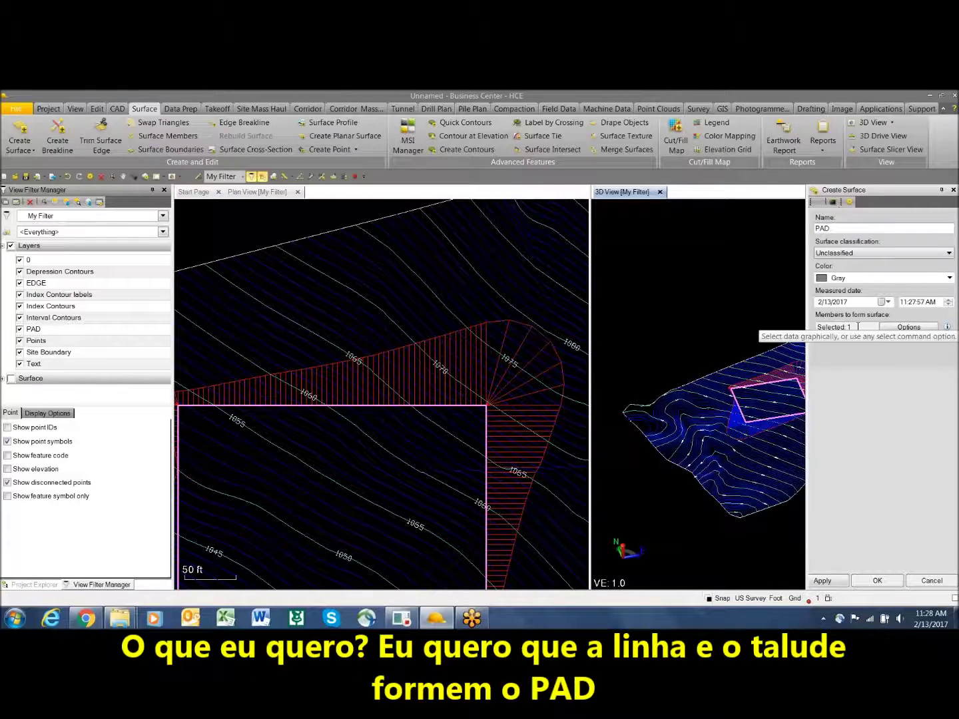
scroll(470, 416, up, 1)
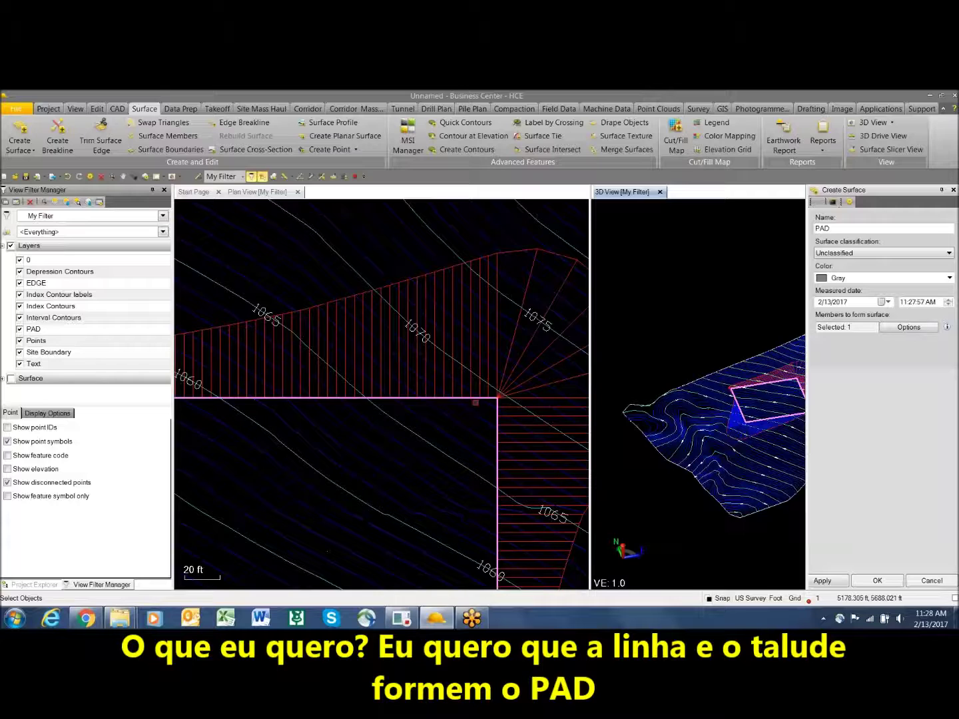
click(529, 338)
scroll(531, 351, down, 1)
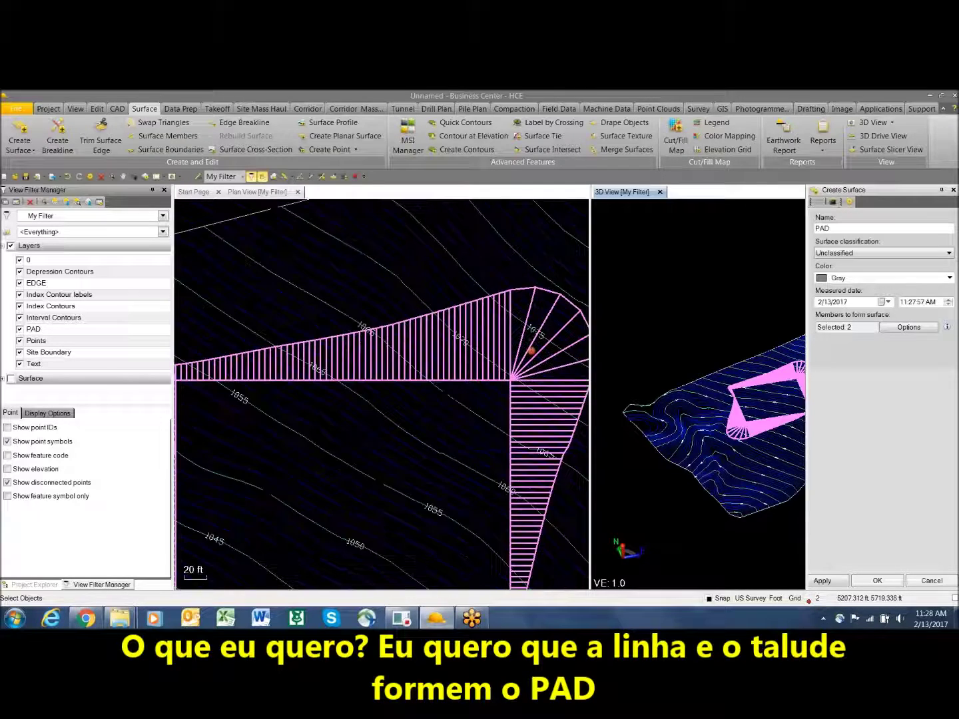
scroll(530, 350, down, 3)
click(864, 584)
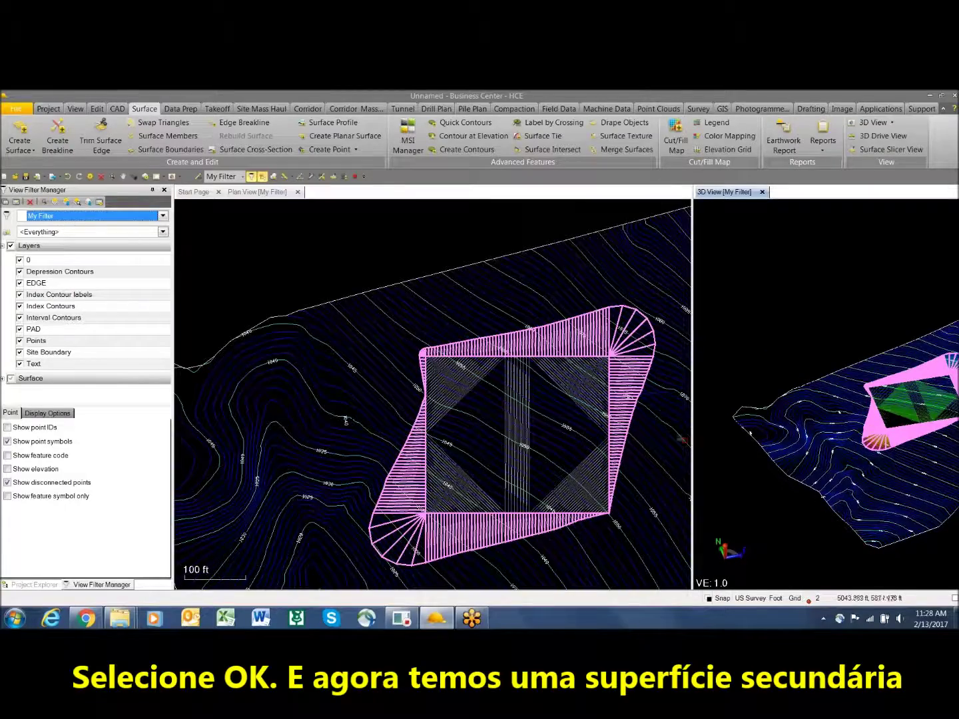
Slice the surfaces diagonally across the pad from southwest to northeast with the Surface Slicer
middle_drag(566, 426, 471, 413)
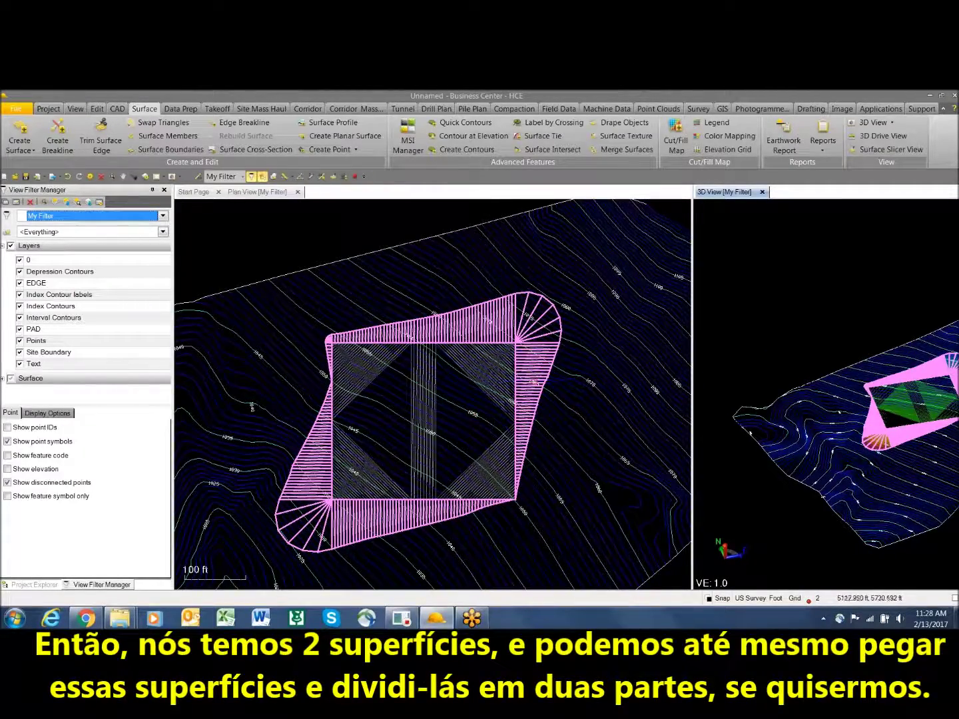
click(228, 192)
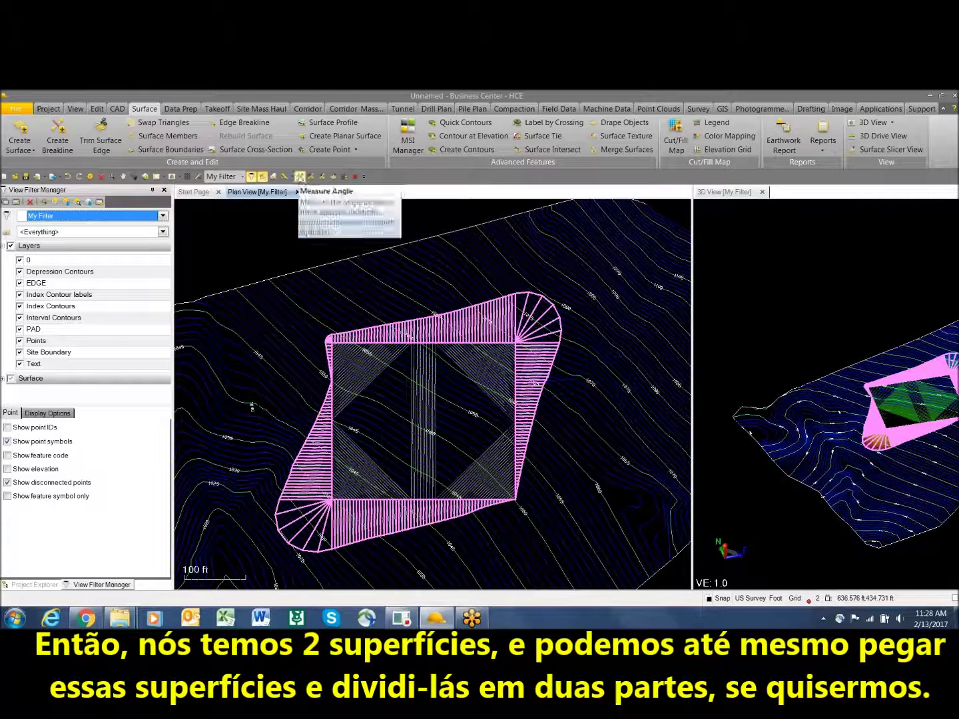
click(333, 177)
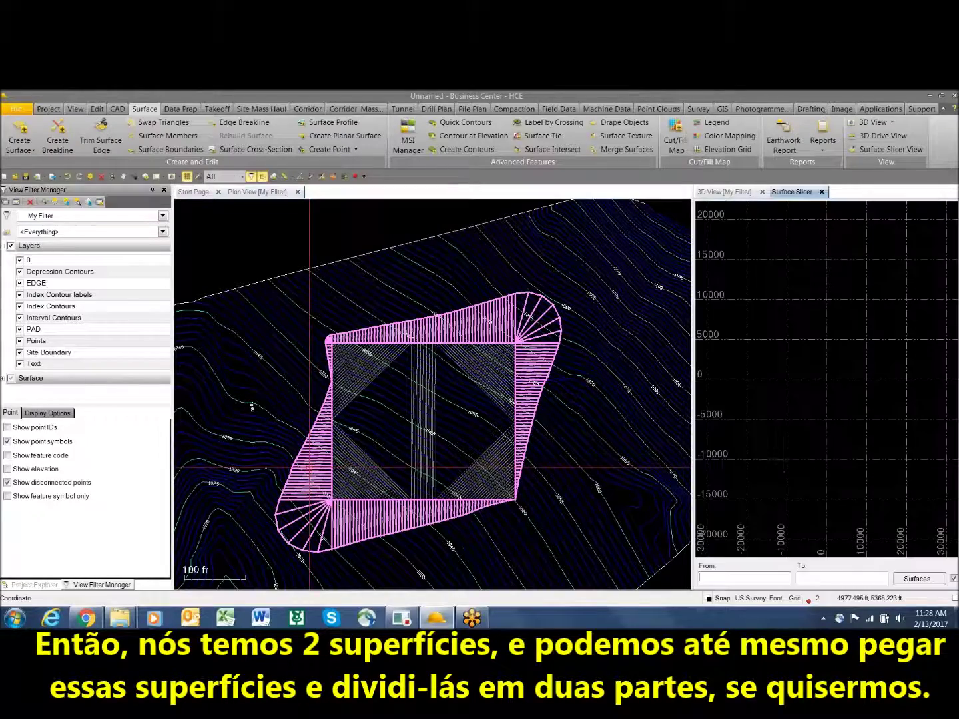
click(241, 487)
click(584, 318)
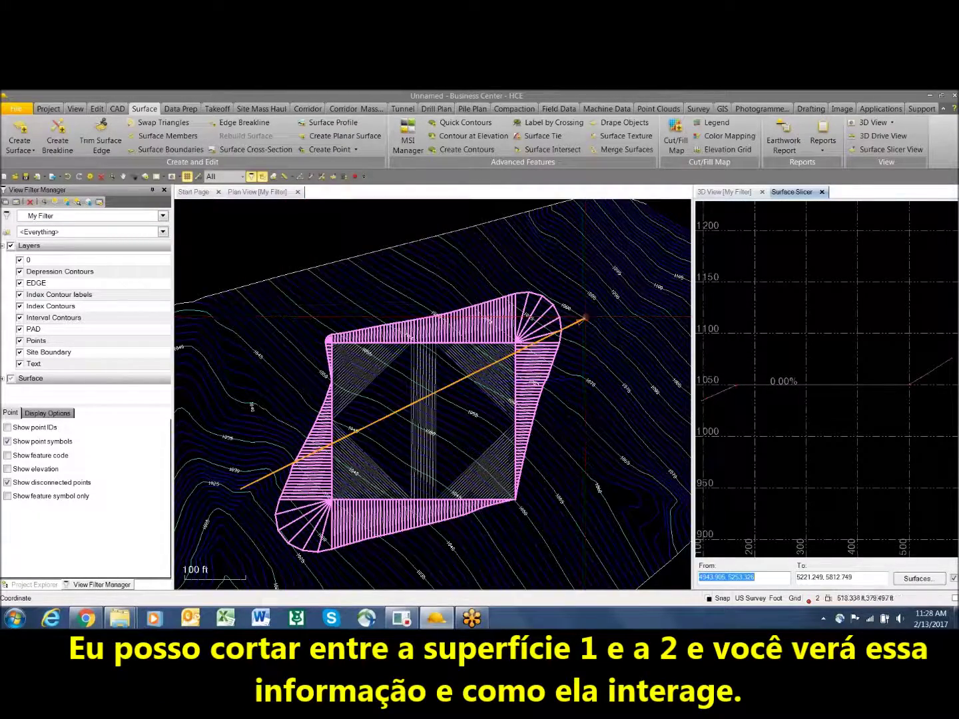
Include the Existing surface in the slice to compare it with PAD, and close the Surface Slicer
click(918, 579)
click(366, 242)
click(512, 465)
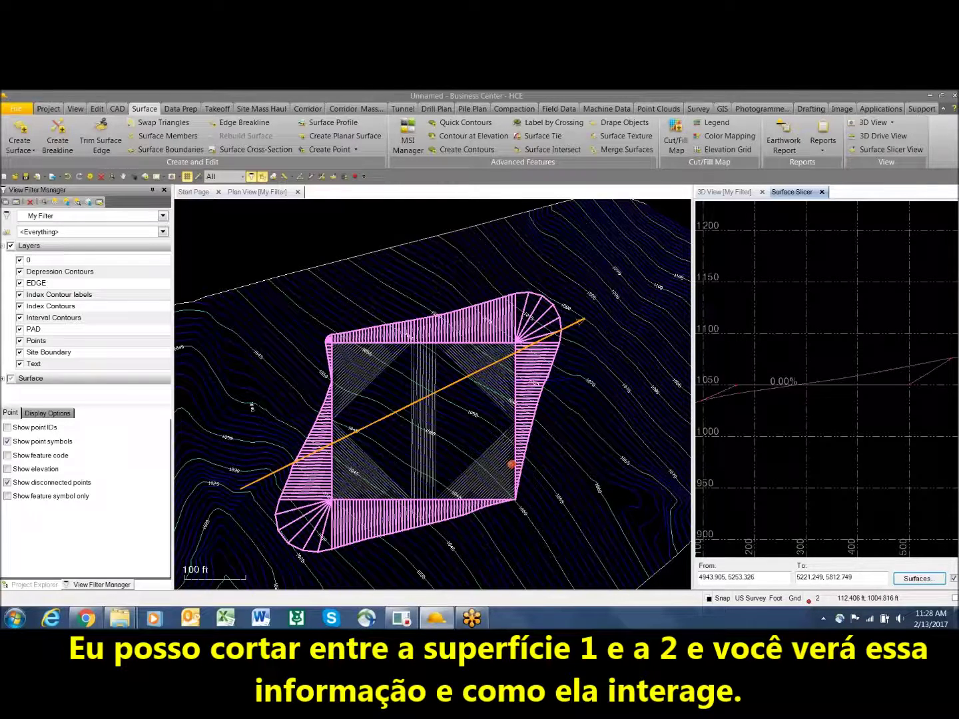
scroll(831, 381, down, 3)
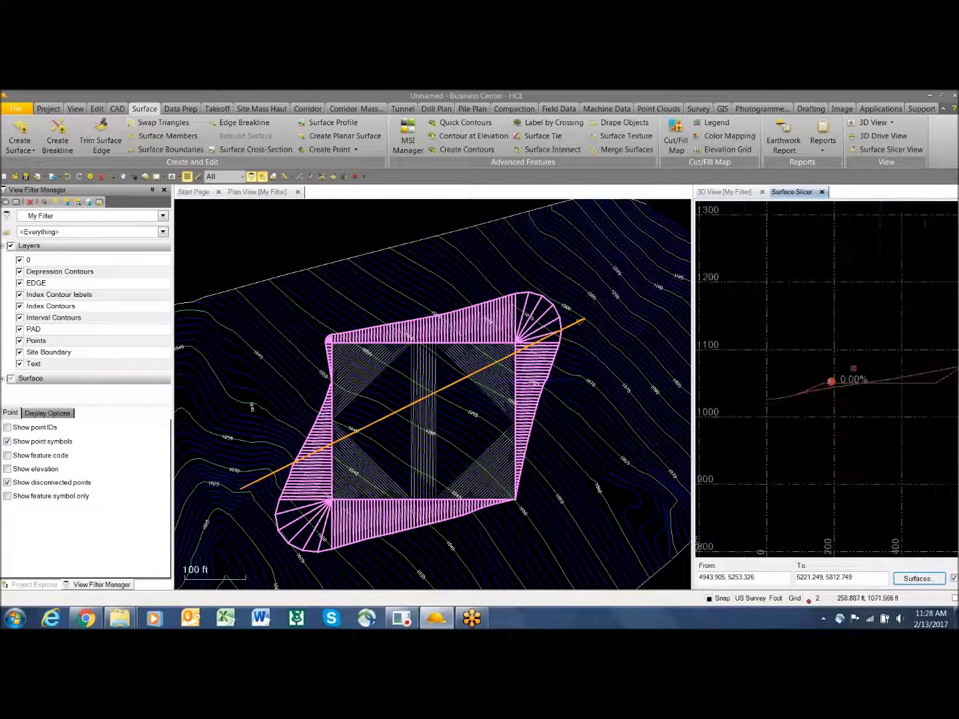
click(822, 192)
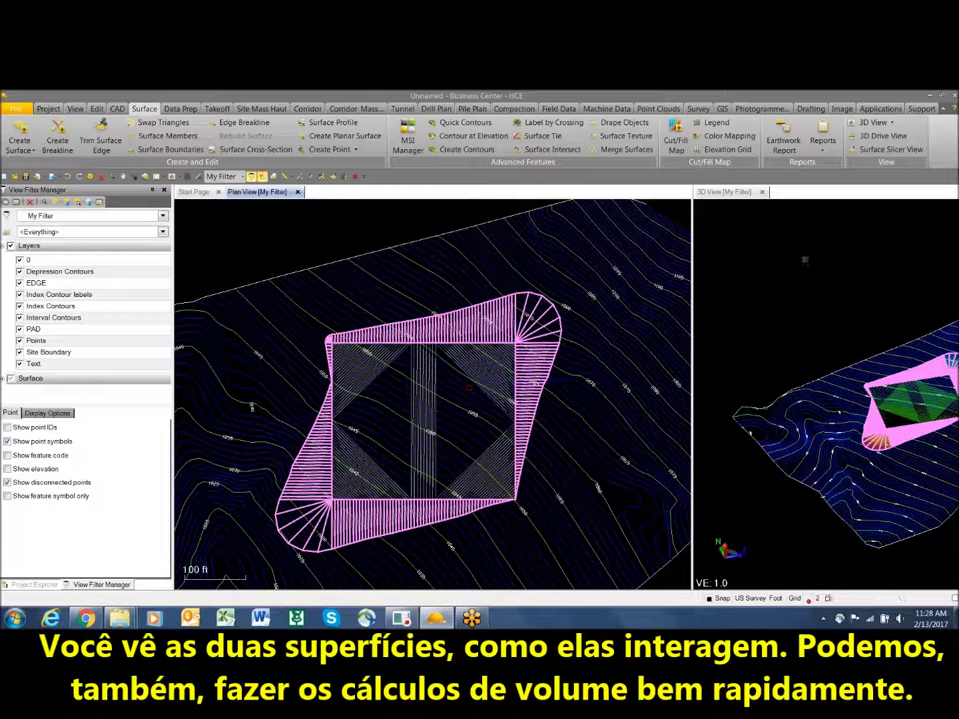
Generate a surface-to-surface earthwork report from Existing to PAD, and return to the project after viewing the cut and fill volumes
click(791, 147)
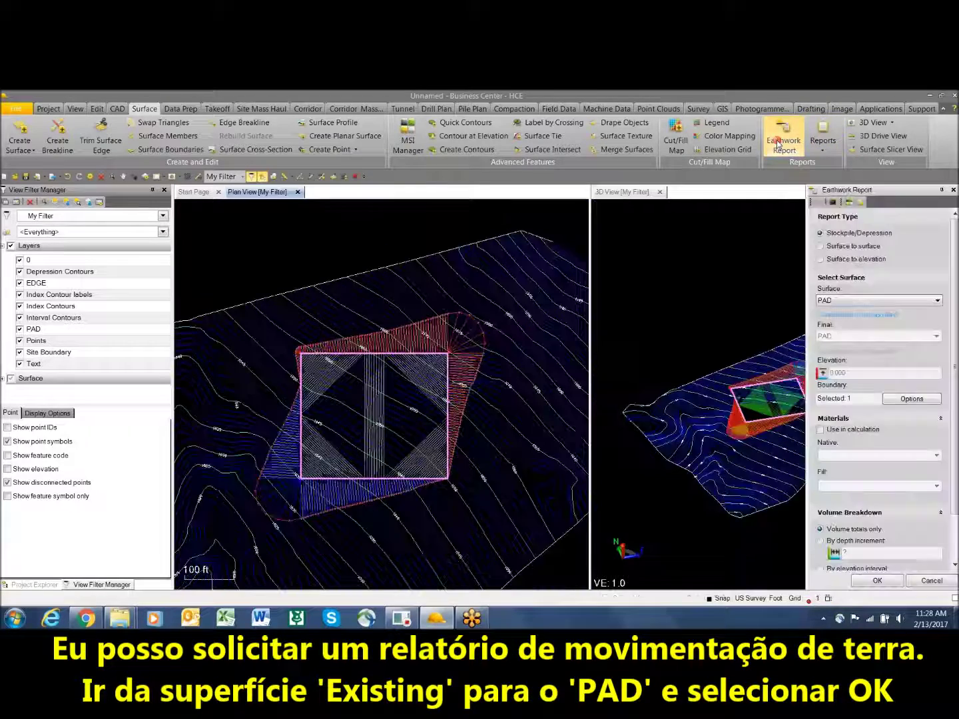
click(821, 246)
click(842, 301)
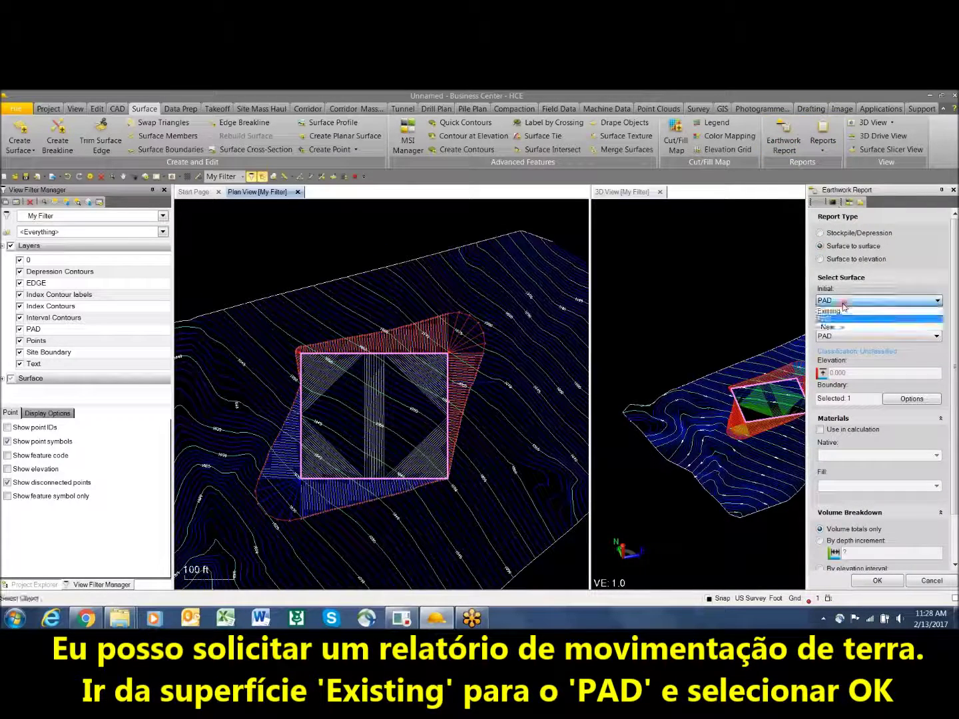
click(841, 309)
click(857, 400)
click(877, 580)
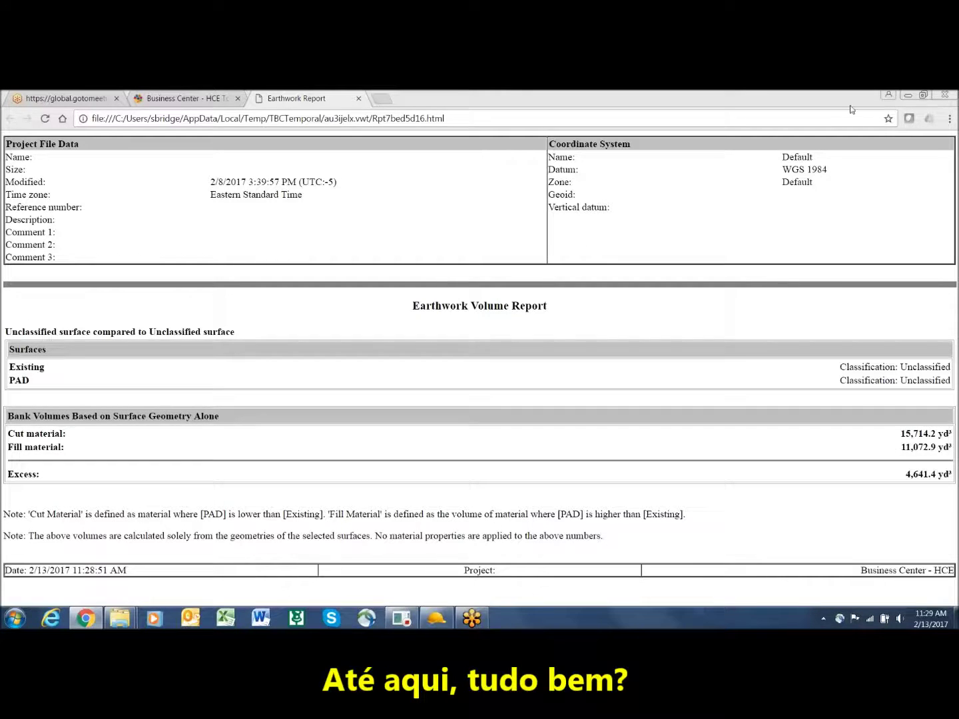
click(904, 95)
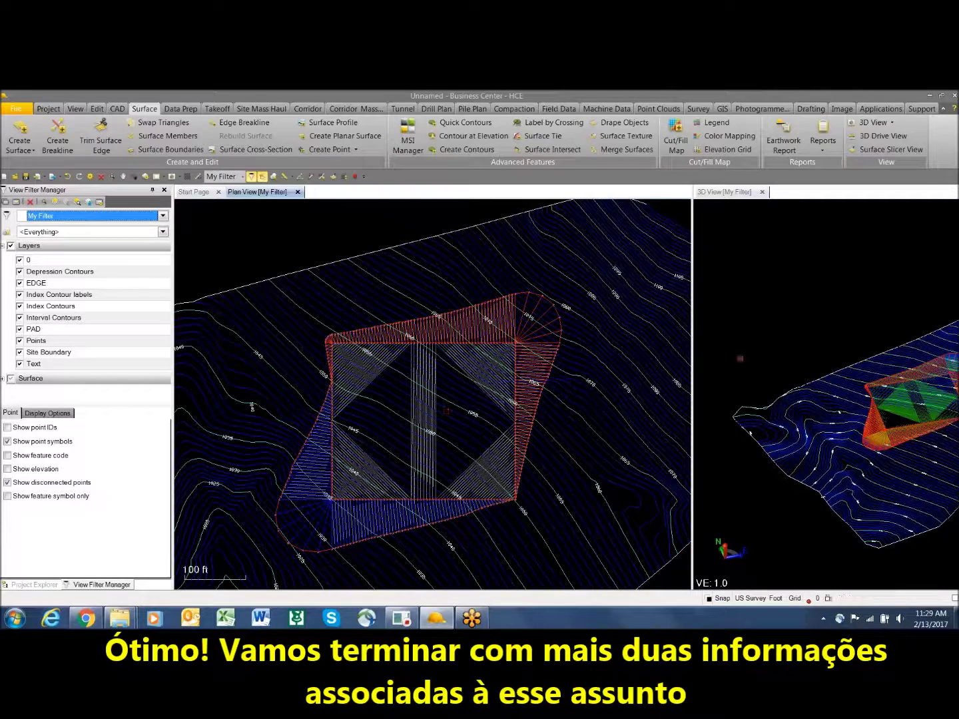
Merge the Existing and PAD surfaces into a new surface named Final, using the Finish replaces existing merge type
click(620, 149)
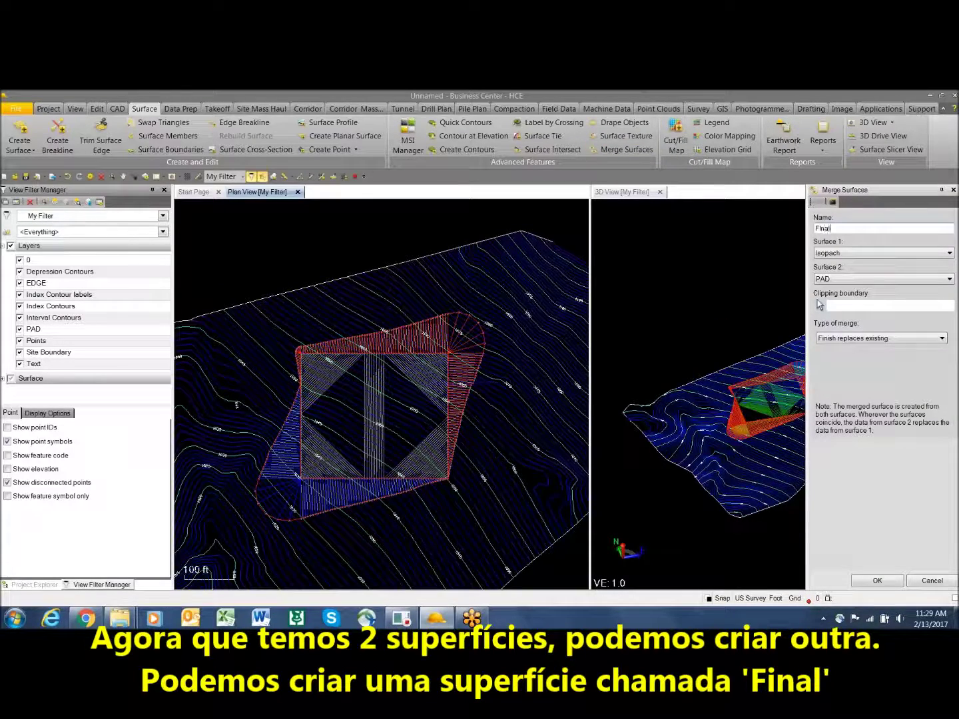
key(BackSpace)
key(BackSpace)
key(BackSpace)
key(BackSpace)
text(inal)
click(872, 253)
click(852, 288)
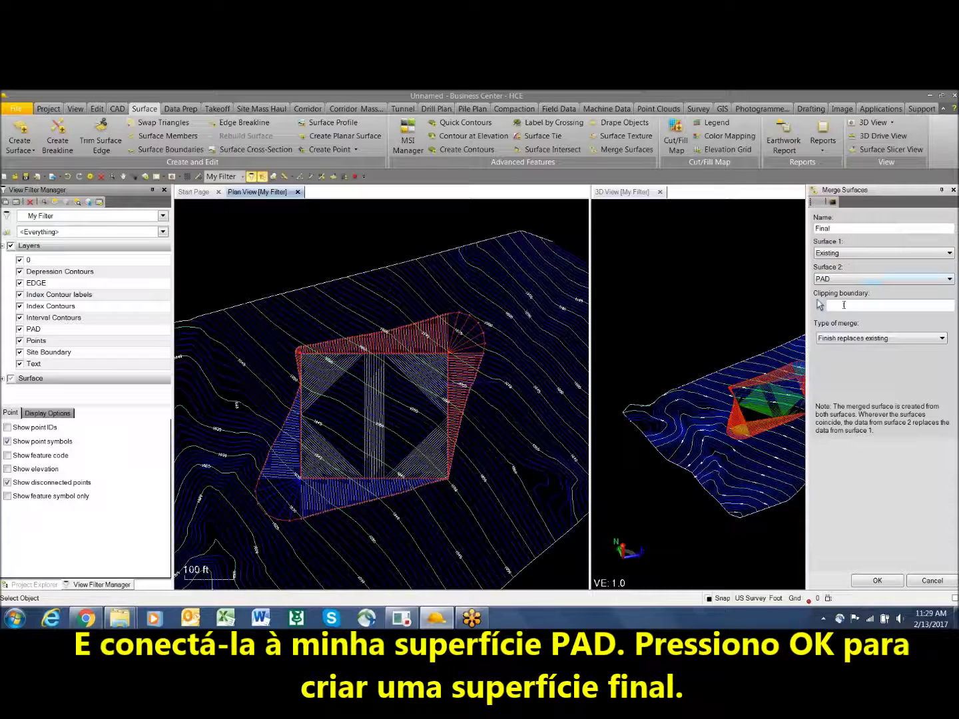
click(878, 581)
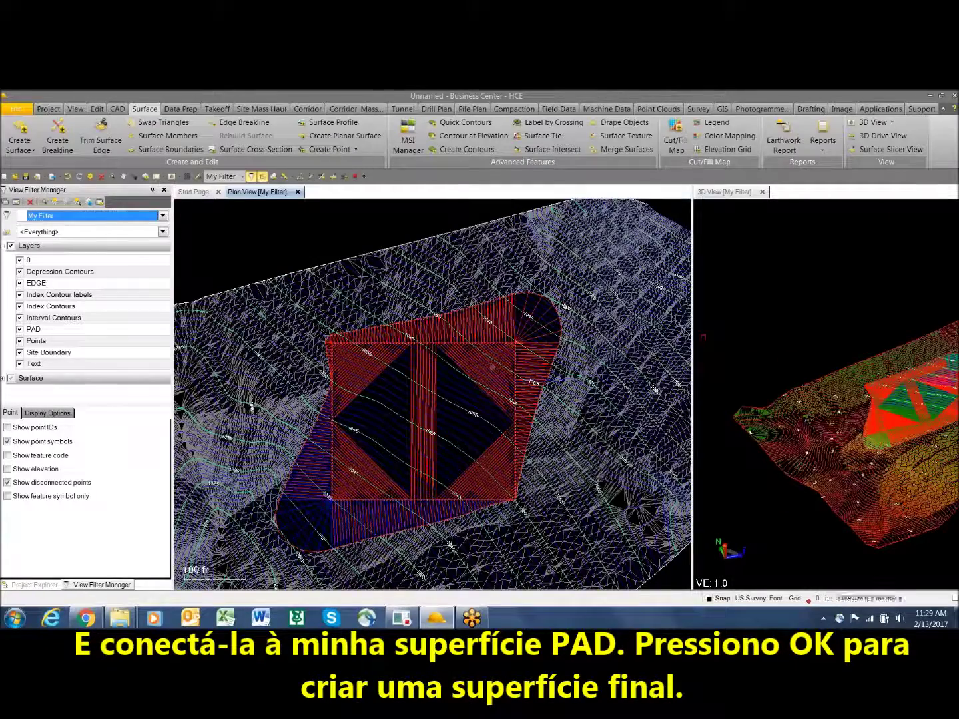
Hide the Isopach and PAD surfaces in the view filter
click(3, 378)
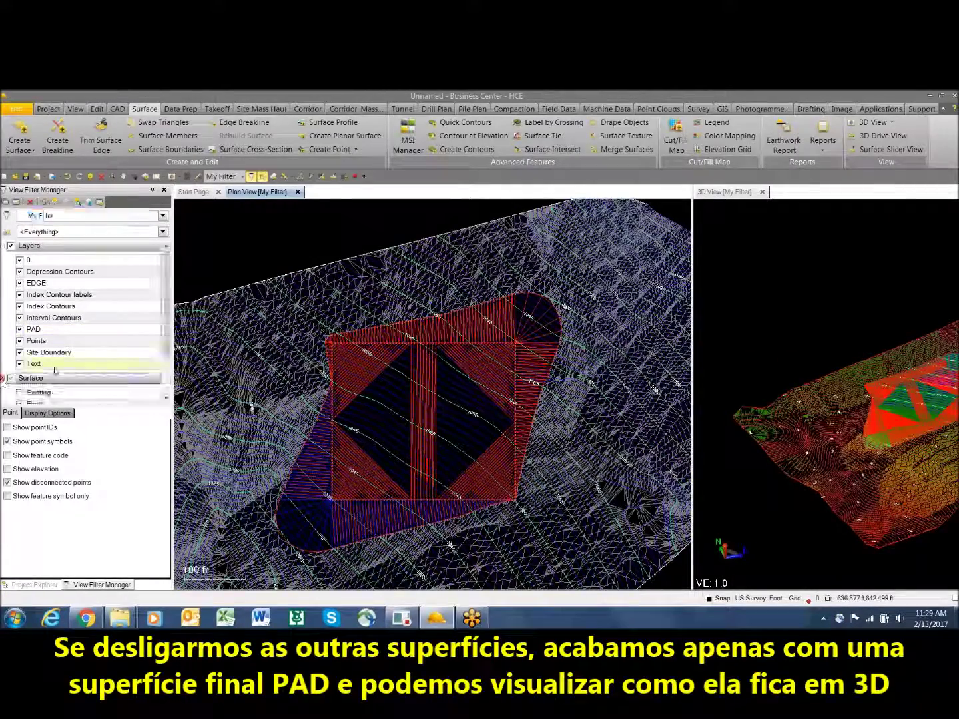
scroll(64, 360, down, 2)
click(20, 379)
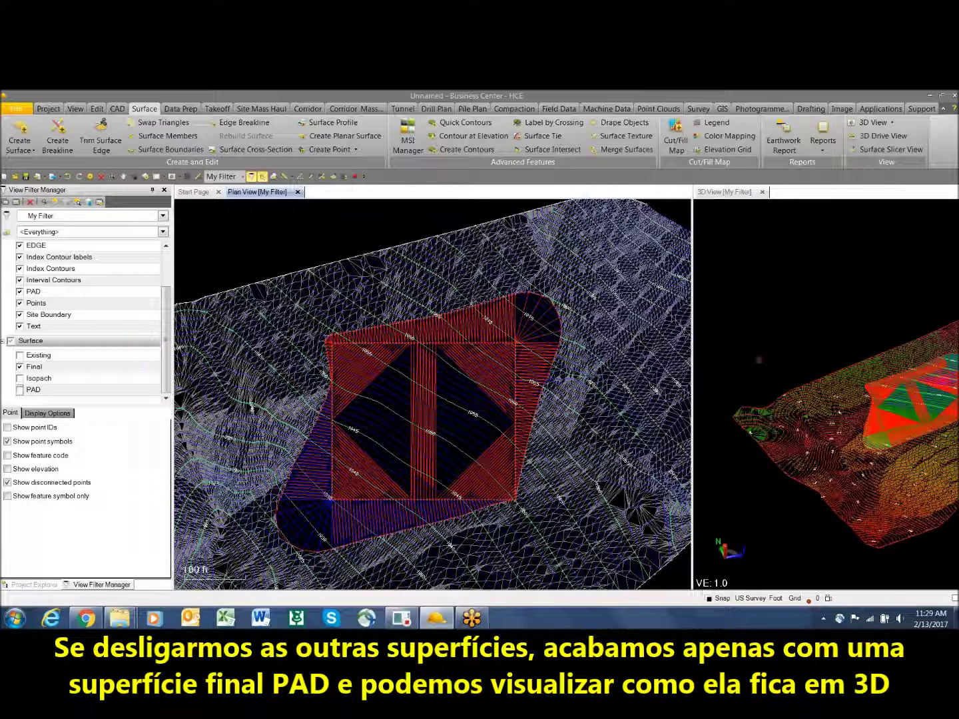
Open the Final surface's properties and set its plan view wireframe and vertices to No
scroll(450, 413, up, 2)
scroll(450, 413, down, 2)
right_drag(806, 417, 846, 394)
middle_drag(888, 394, 790, 394)
click(885, 405)
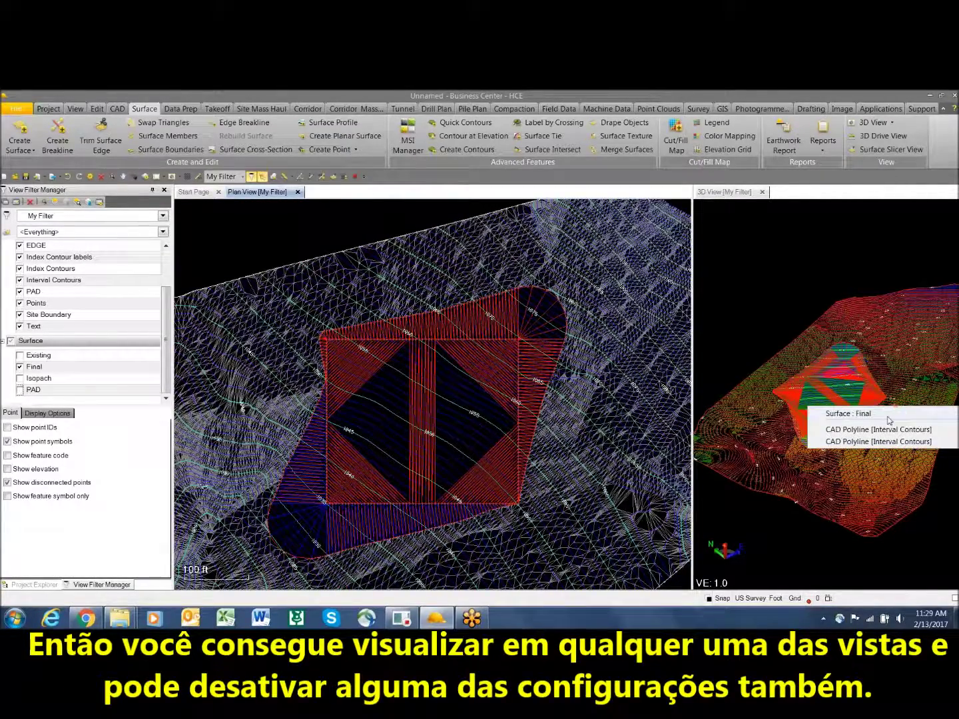
click(887, 416)
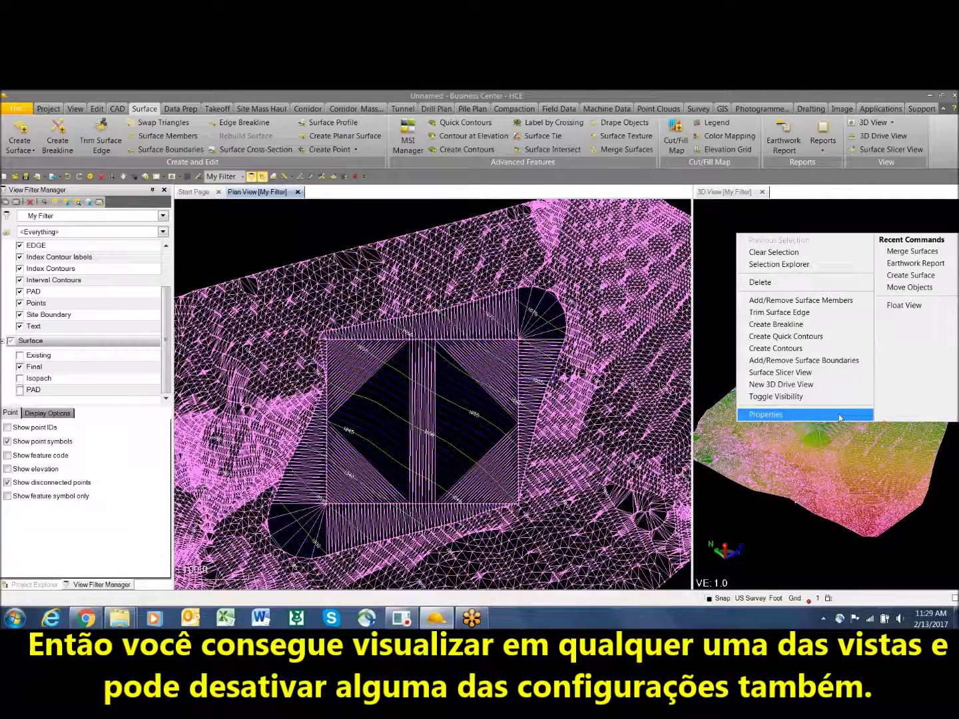
click(854, 416)
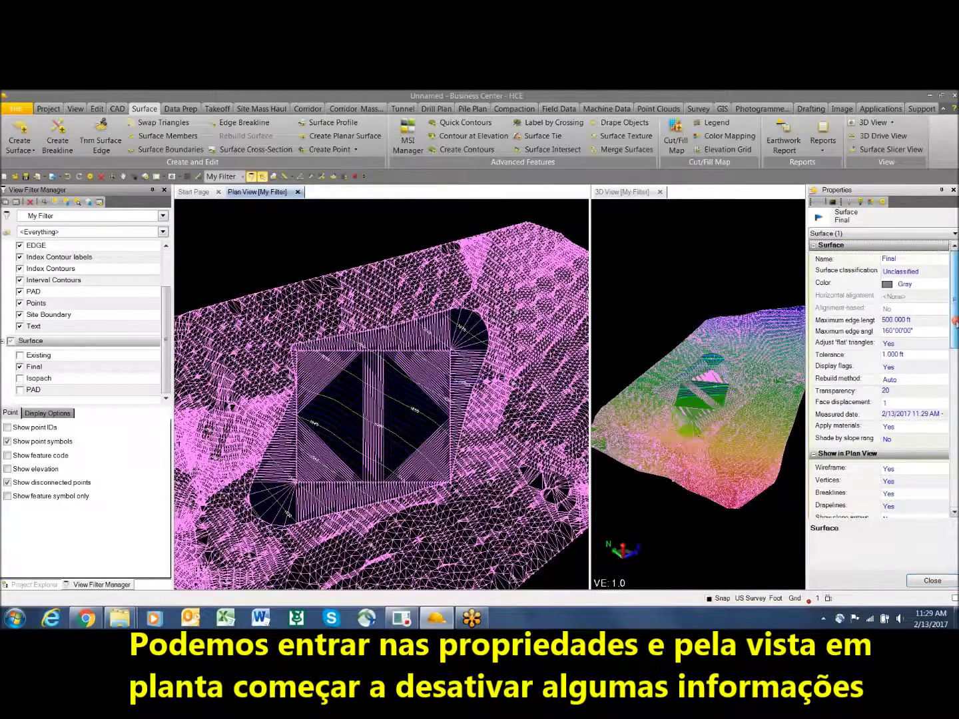
scroll(878, 400, down, 4)
click(913, 335)
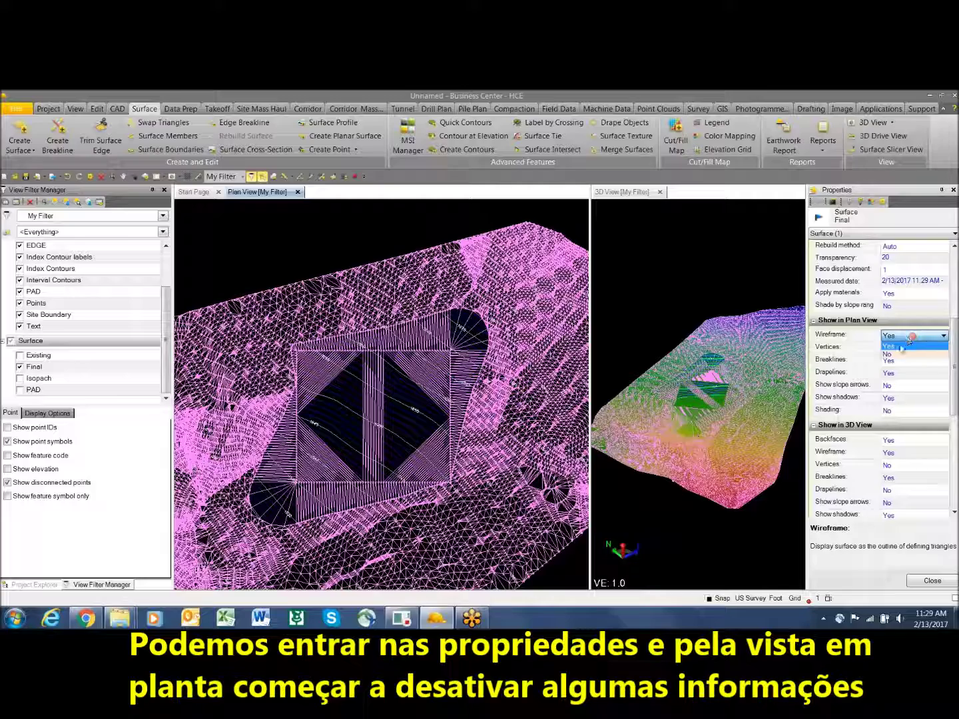
click(900, 354)
click(902, 348)
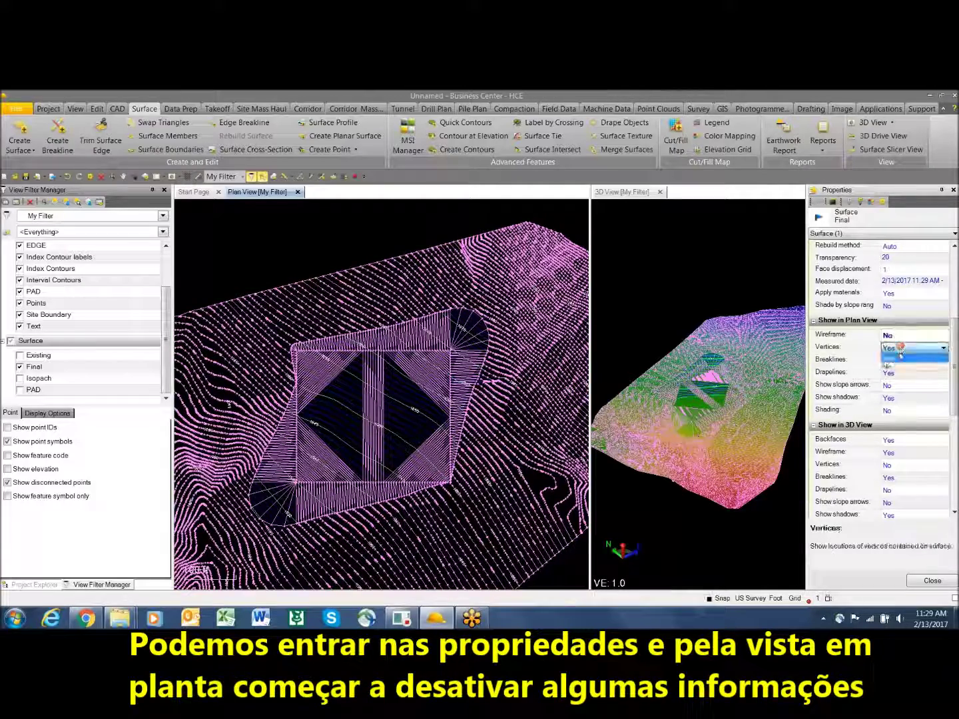
click(901, 366)
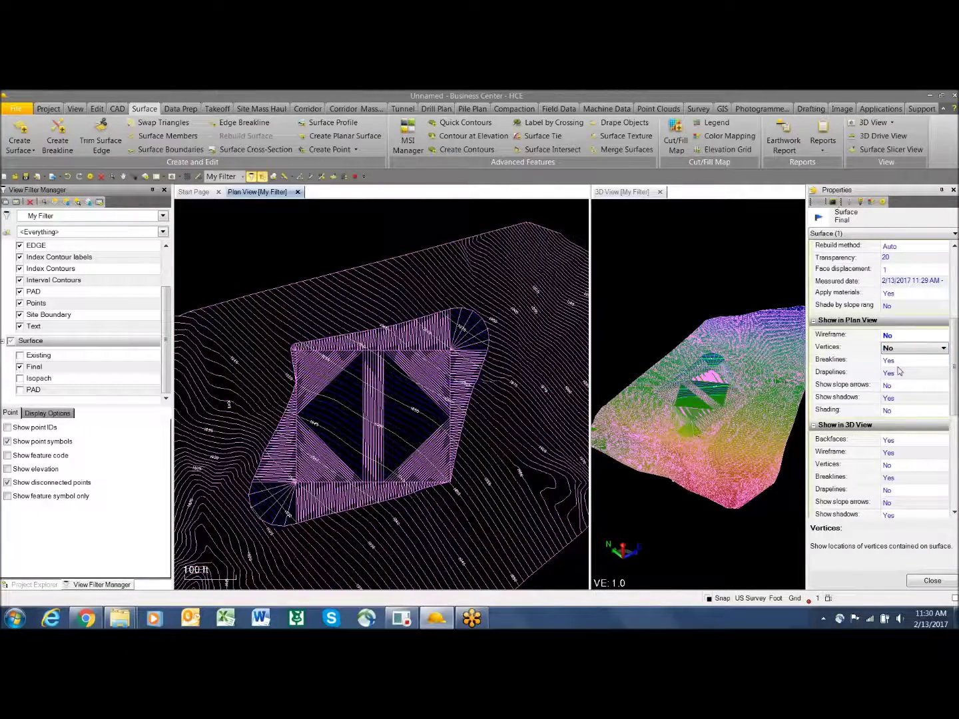
Set the Final surface's 3D view backfaces, wireframe, vertices and breaklines to No, and close its properties
click(917, 441)
click(903, 458)
click(906, 453)
click(905, 471)
click(903, 465)
click(905, 484)
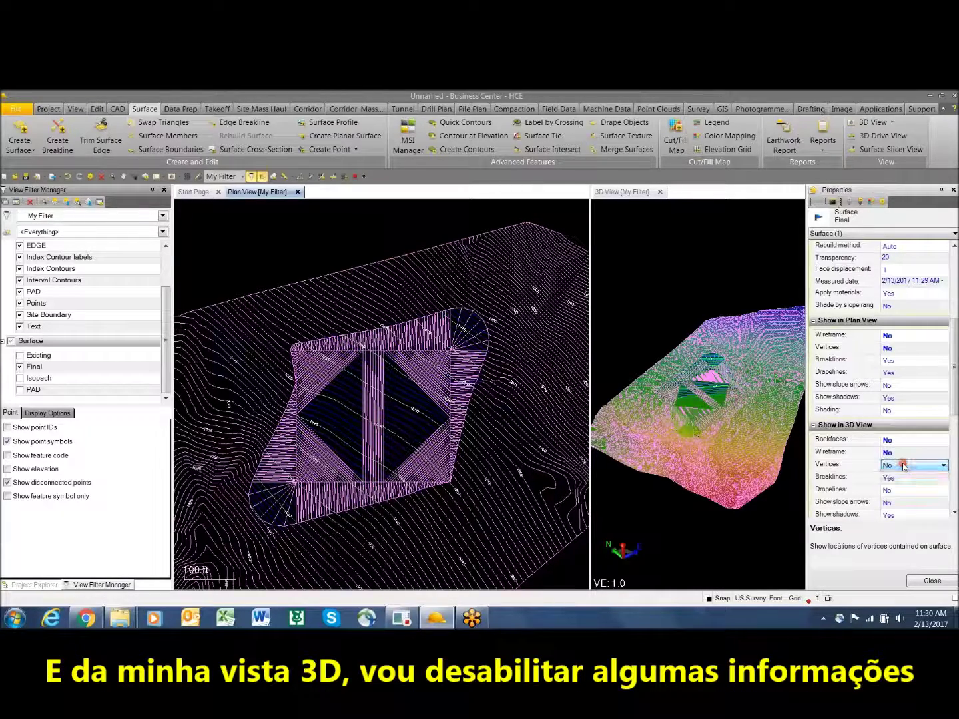
click(912, 477)
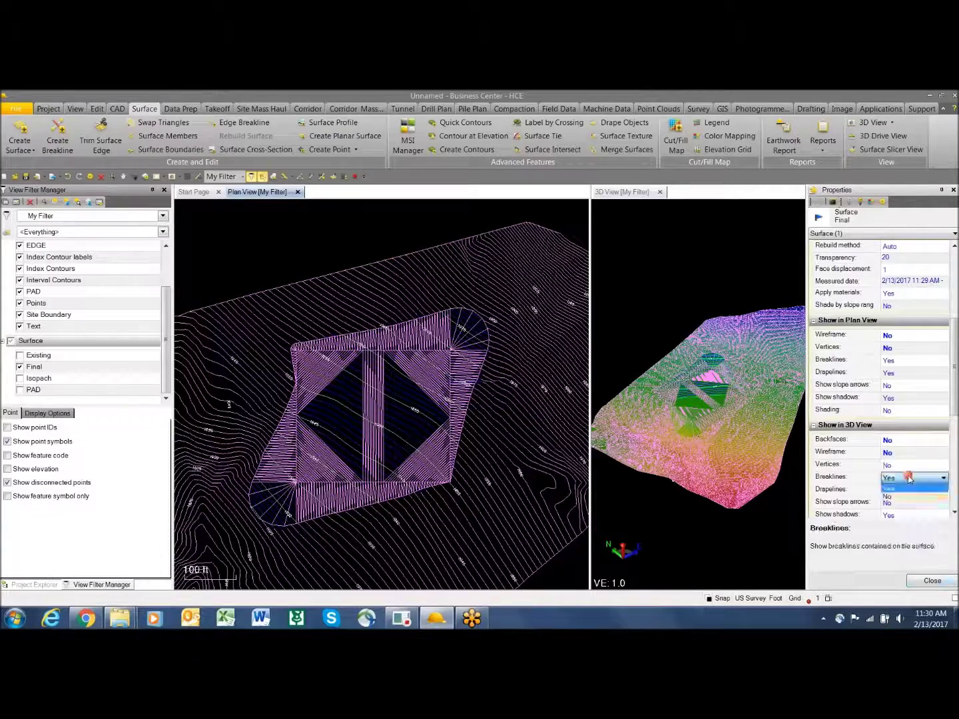
click(898, 496)
click(937, 585)
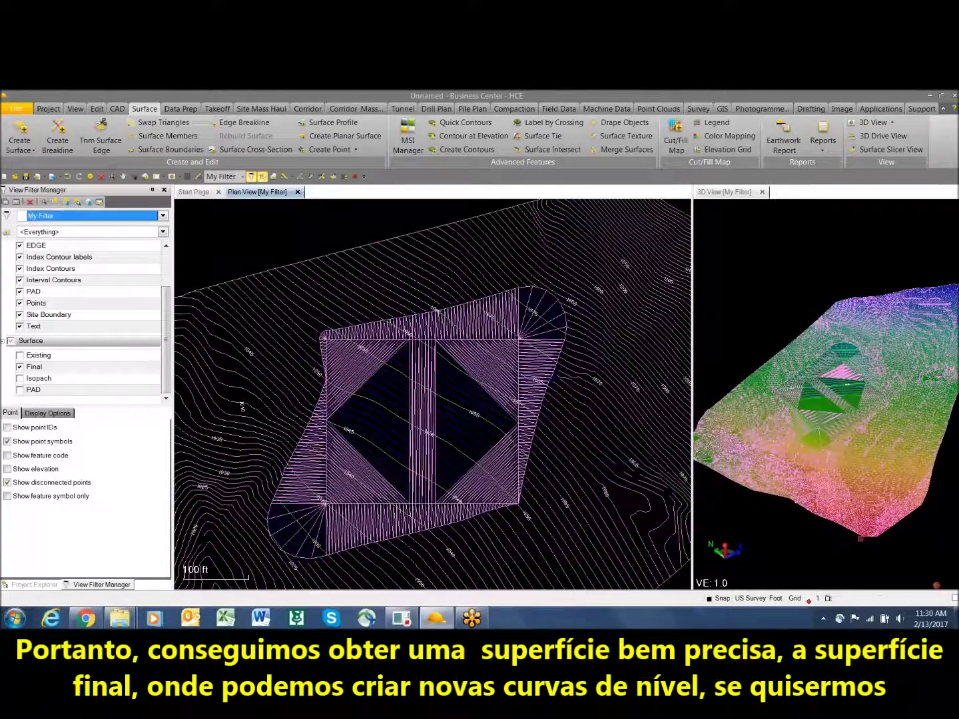
Hide the Interval Contours, Index Contours and Index Contour labels layers
middle_drag(826, 534, 848, 387)
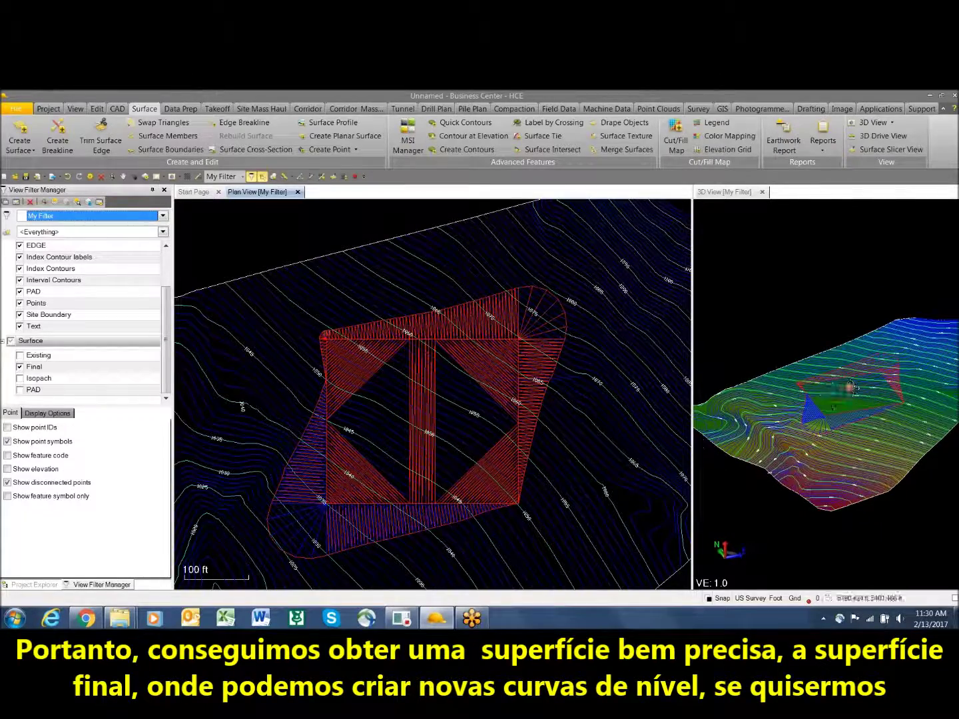
click(20, 280)
click(20, 269)
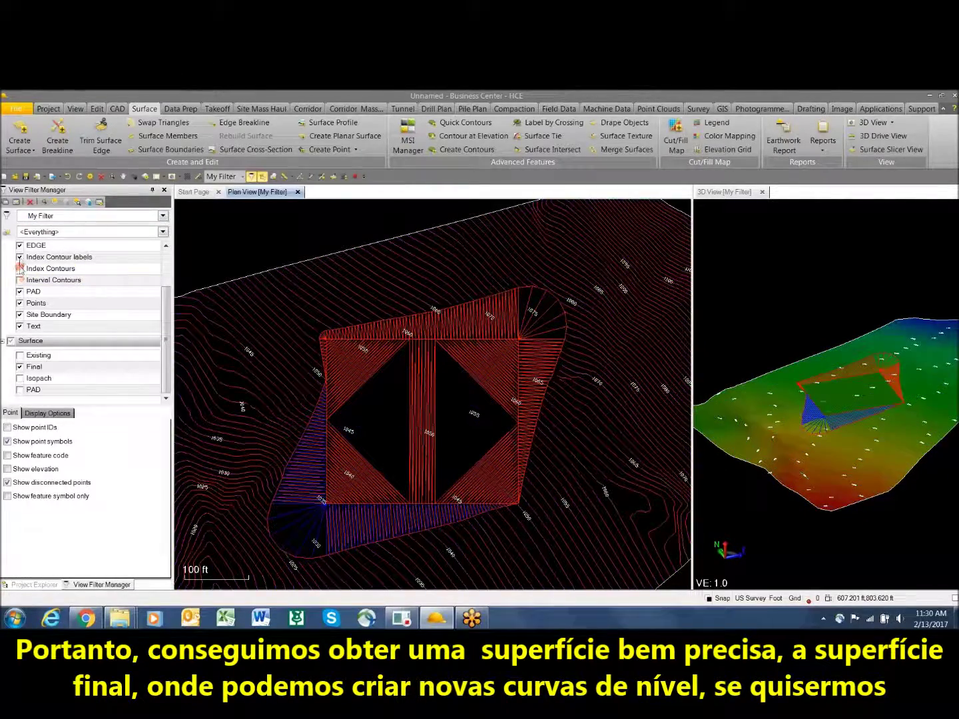
click(20, 257)
middle_drag(875, 403, 868, 414)
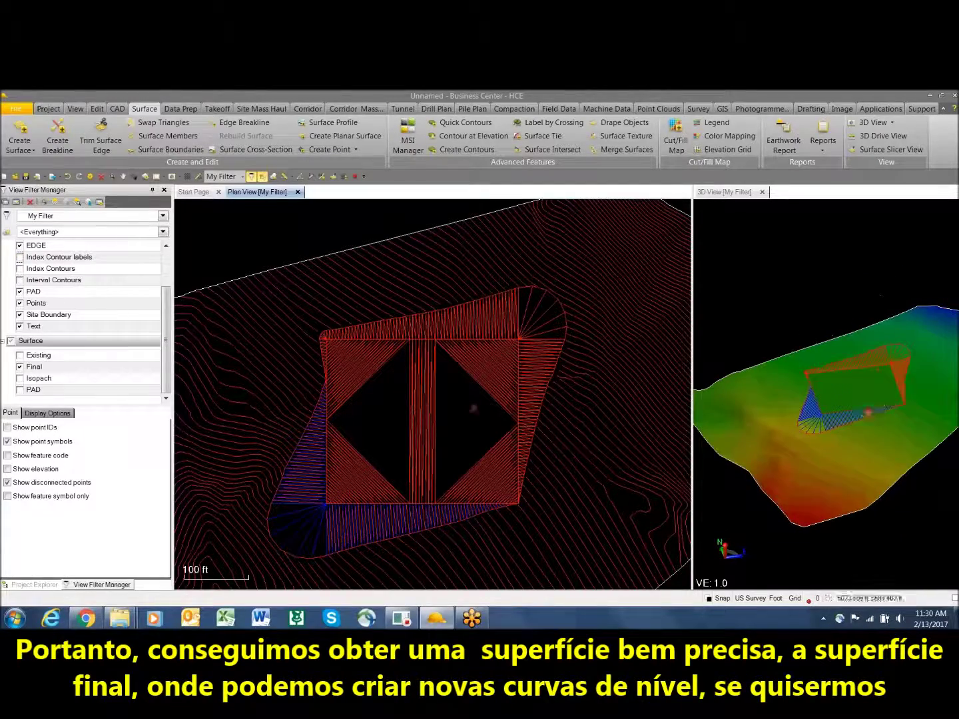
scroll(473, 407, down, 2)
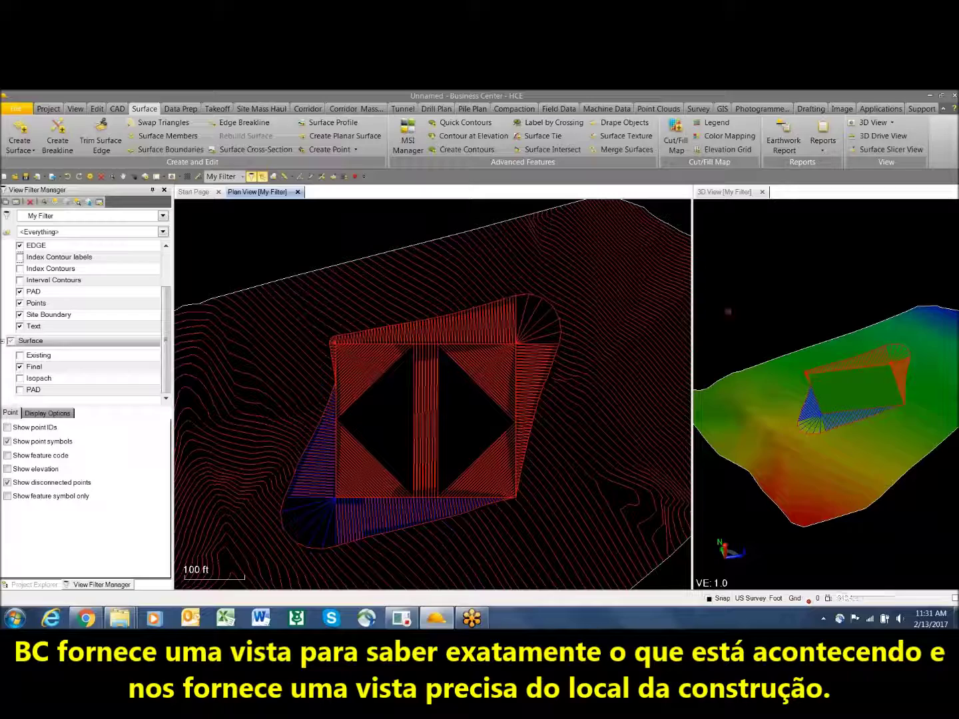
scroll(854, 398, up, 2)
mouse_move(855, 398)
middle_down()
mouse_move(847, 416)
mouse_move(854, 402)
middle_up()
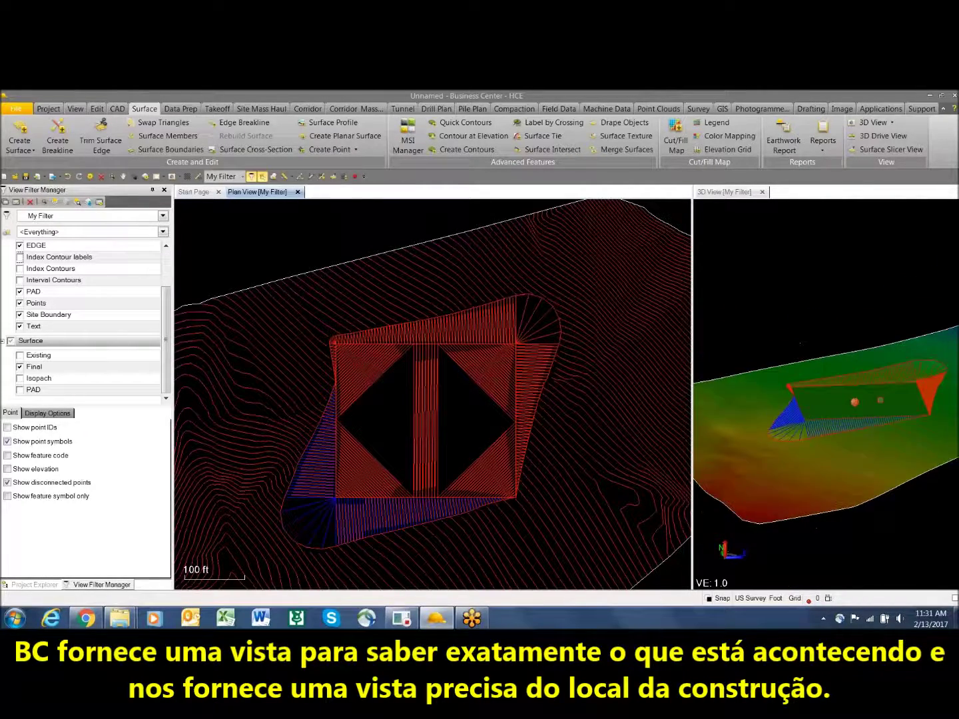
scroll(882, 399, up, 1)
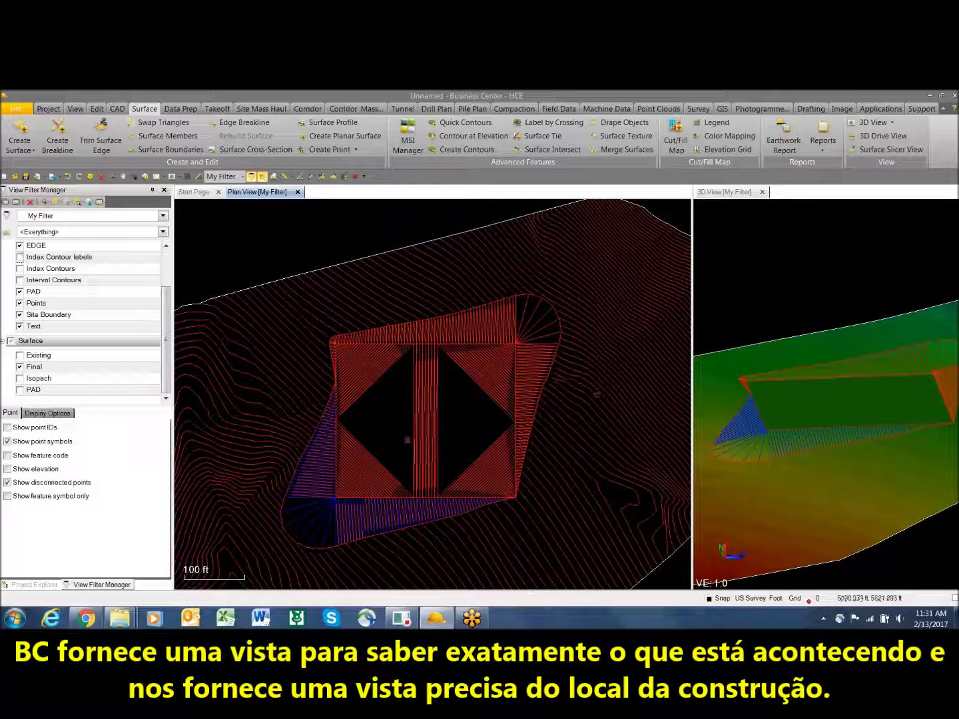